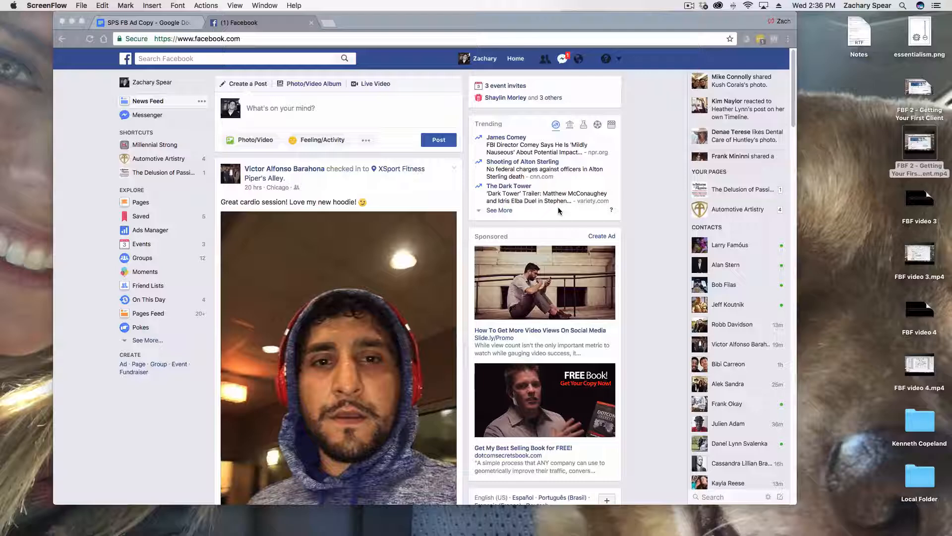
Look over the Long form ad 3.0 text in the SPS FB Ad Copy document and return to Facebook
click(642, 117)
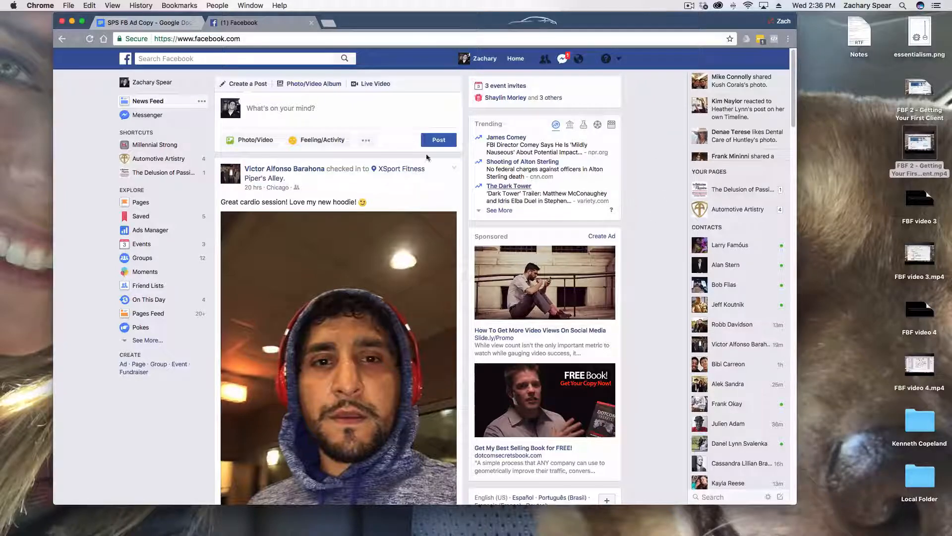
click(149, 22)
scroll(383, 220, down, 20)
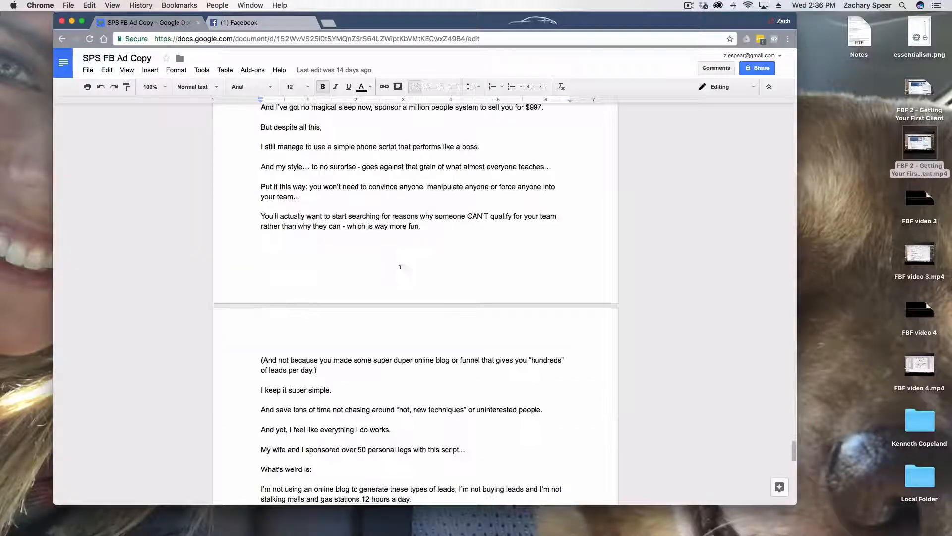
scroll(400, 277, up, 20)
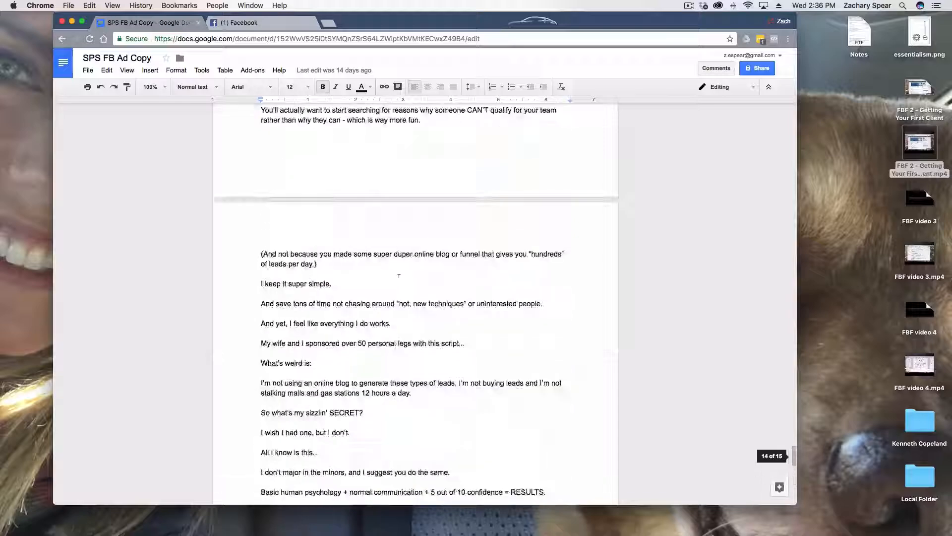
click(239, 23)
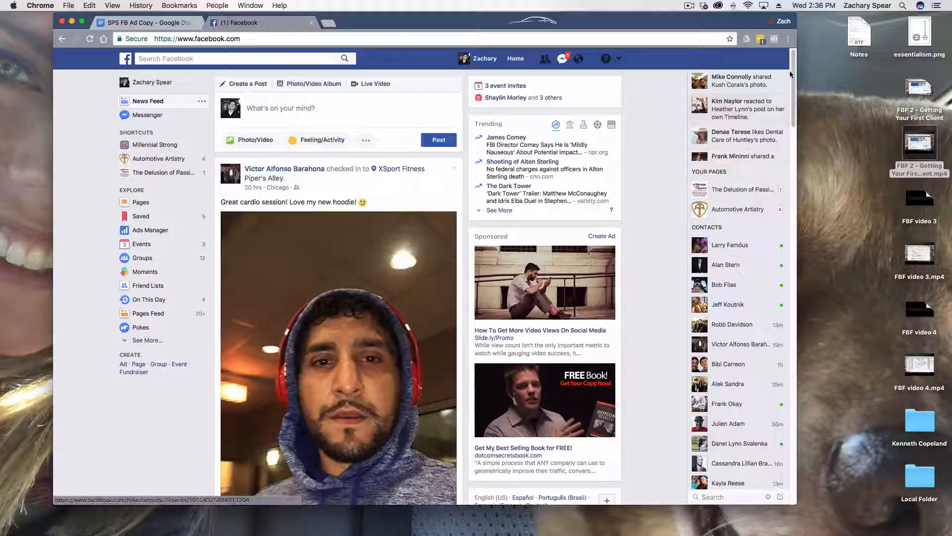
Start creating a new ad from the Facebook home page
drag(794, 122, 796, 90)
click(798, 83)
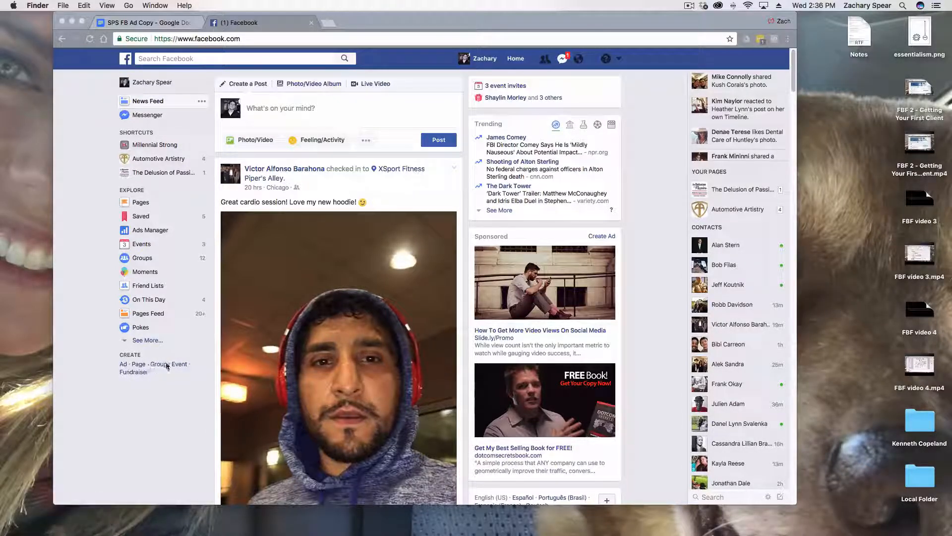
click(140, 367)
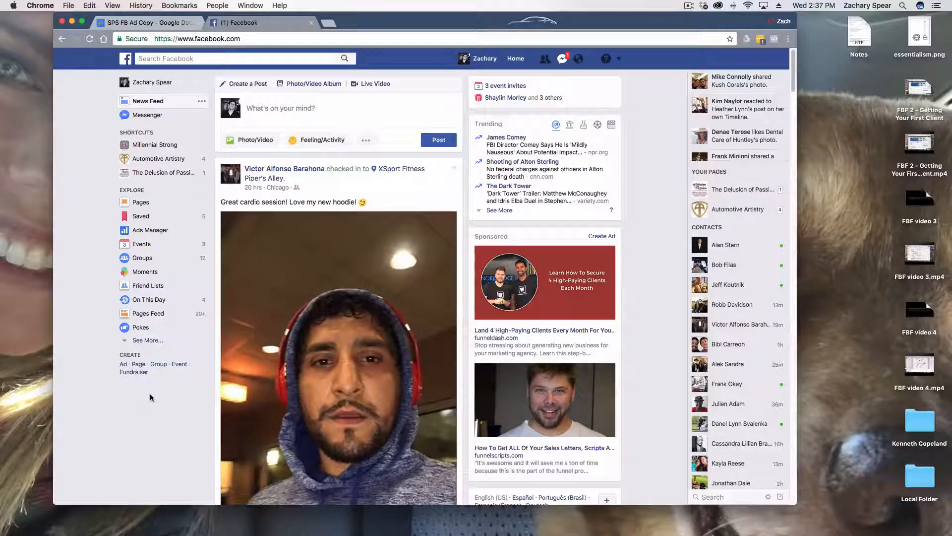
click(123, 367)
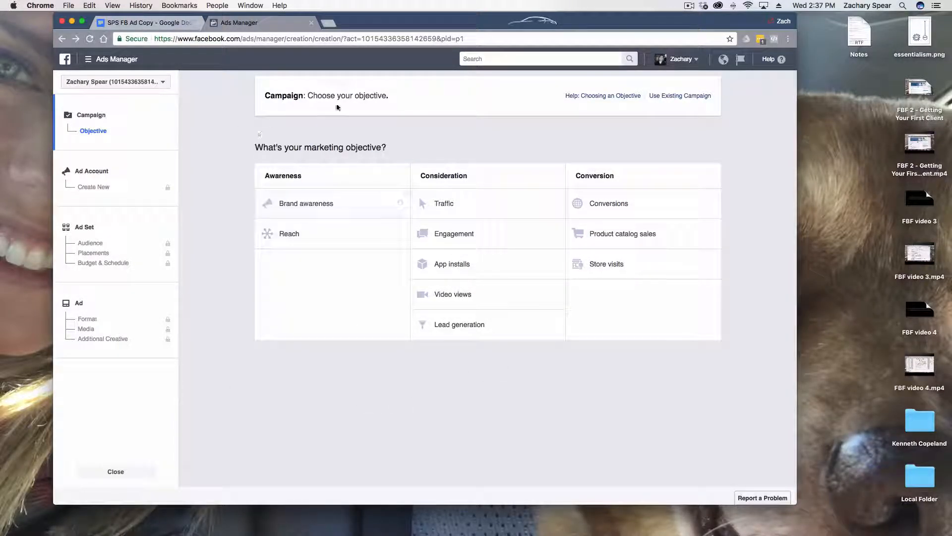
Switch from Ads Manager to Power Editor
drag(595, 22, 607, 21)
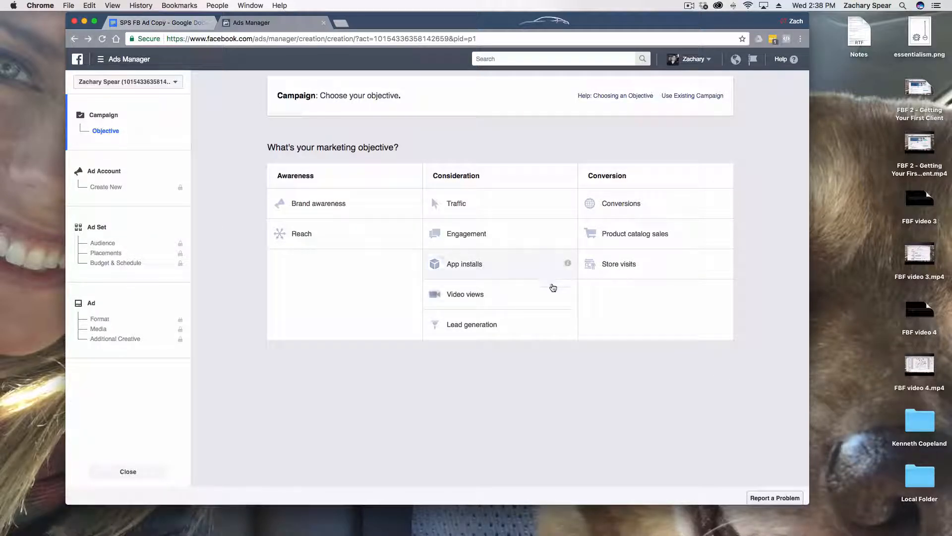
click(108, 61)
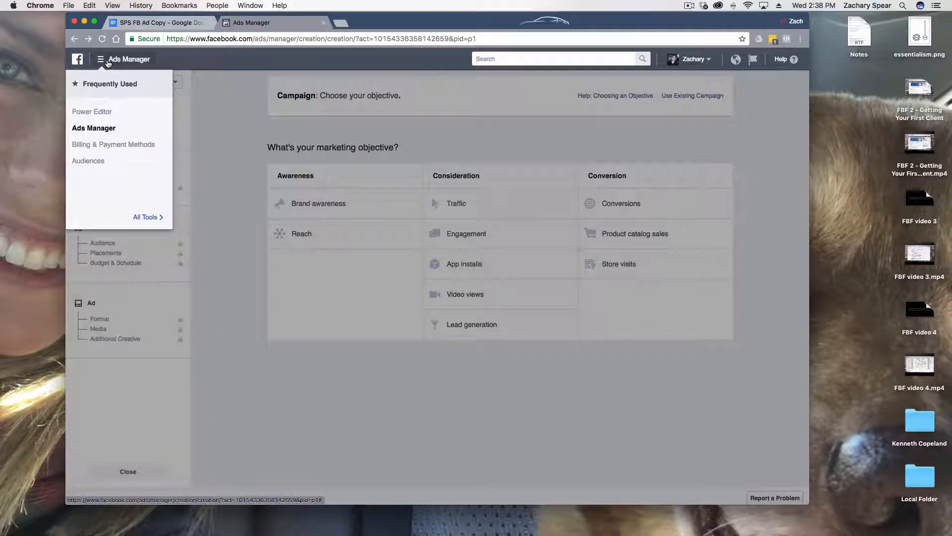
click(103, 113)
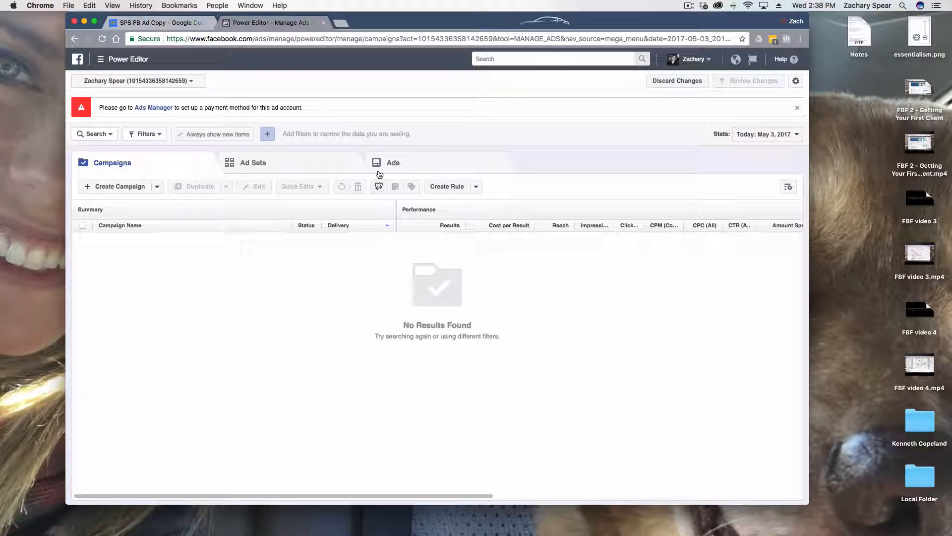
Search Google for "google chrome" on a separate page and return to Power Editor
click(341, 23)
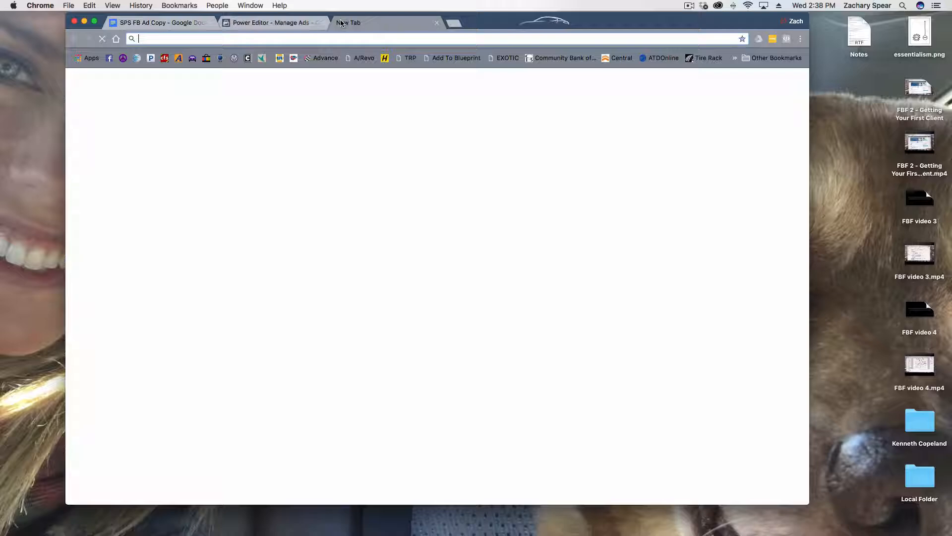
text(google.)
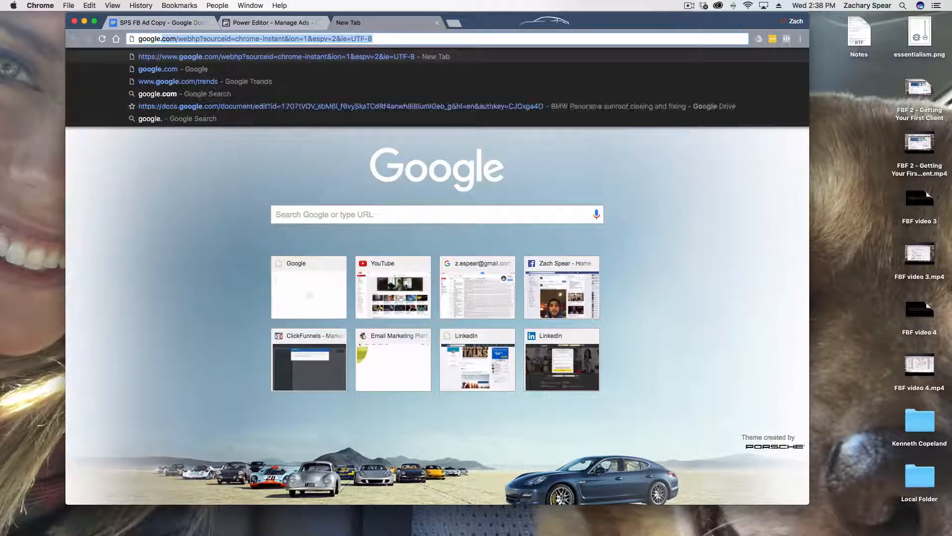
key(BackSpace)
key(BackSpace)
text(chrome)
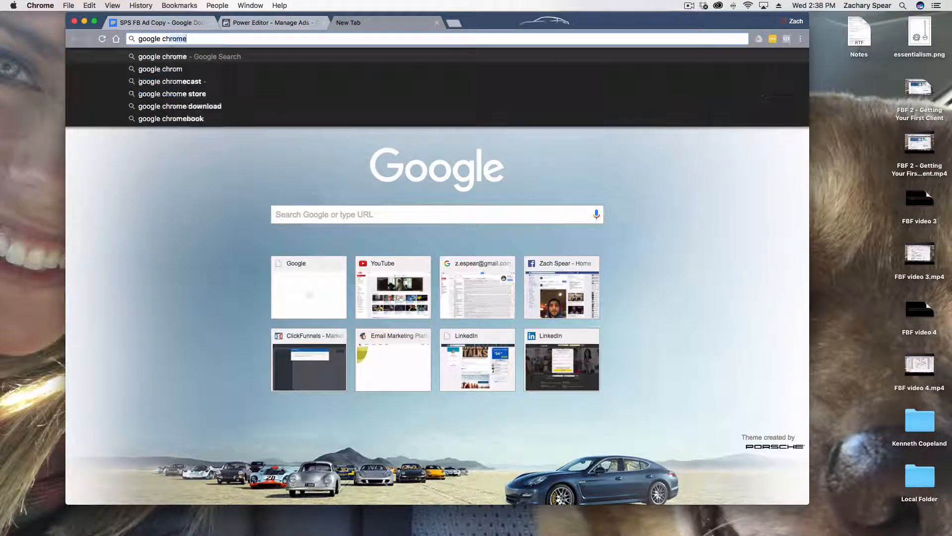
key(Return)
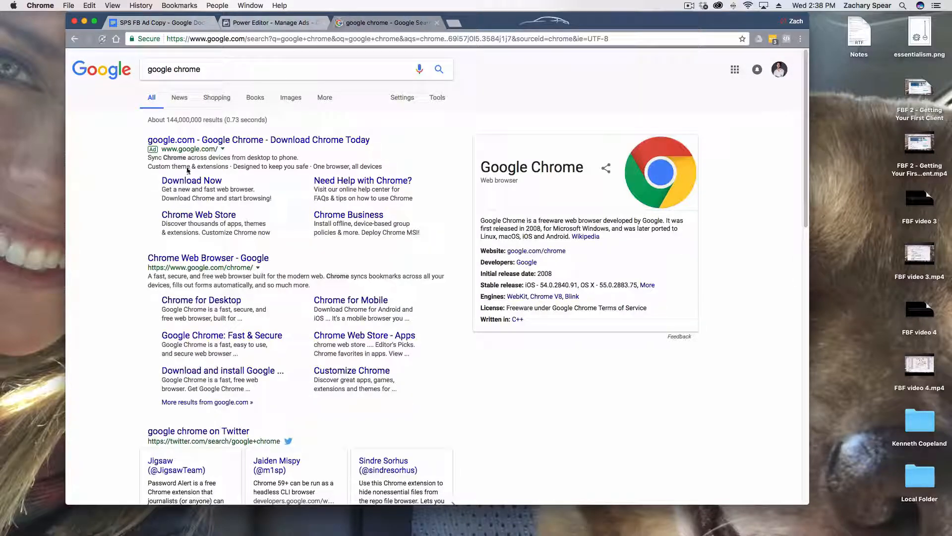
click(438, 28)
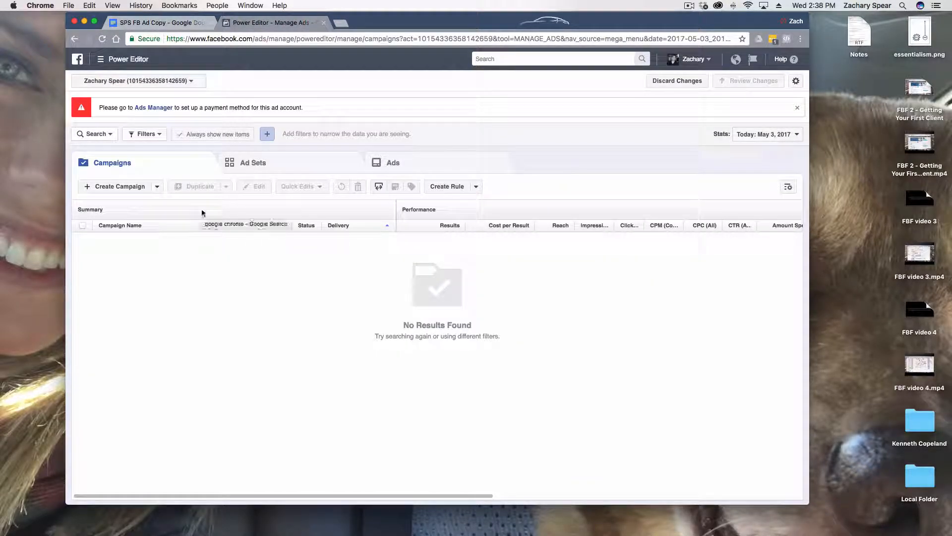
Switch to the second ad account listed under Spear Media and begin a new campaign in it
click(175, 84)
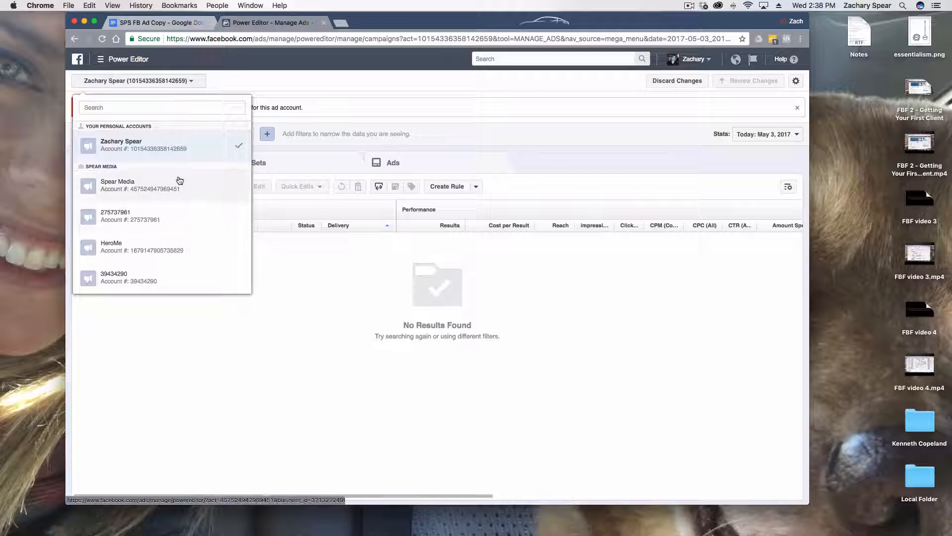
click(141, 224)
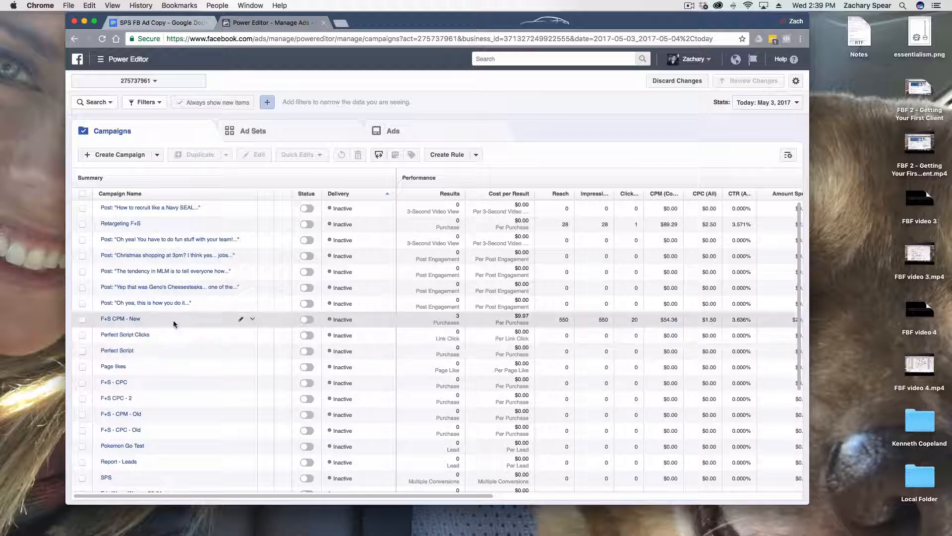
click(130, 154)
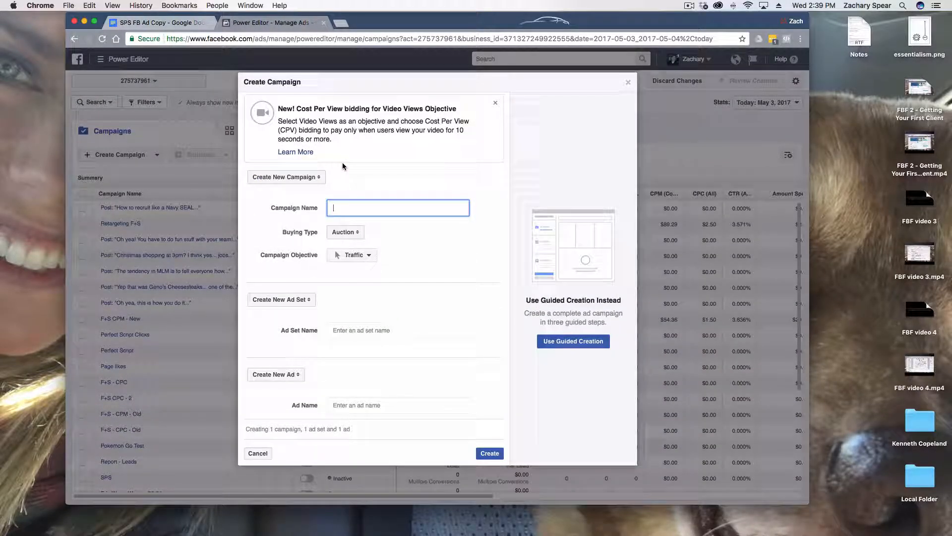
Name the new campaign FBF Test and set its objective to Conversions
text(Test Cm)
key(BackSpace)
key(BackSpace)
key(BackSpace)
key(BackSpace)
key(BackSpace)
key(BackSpace)
text(FBF C)
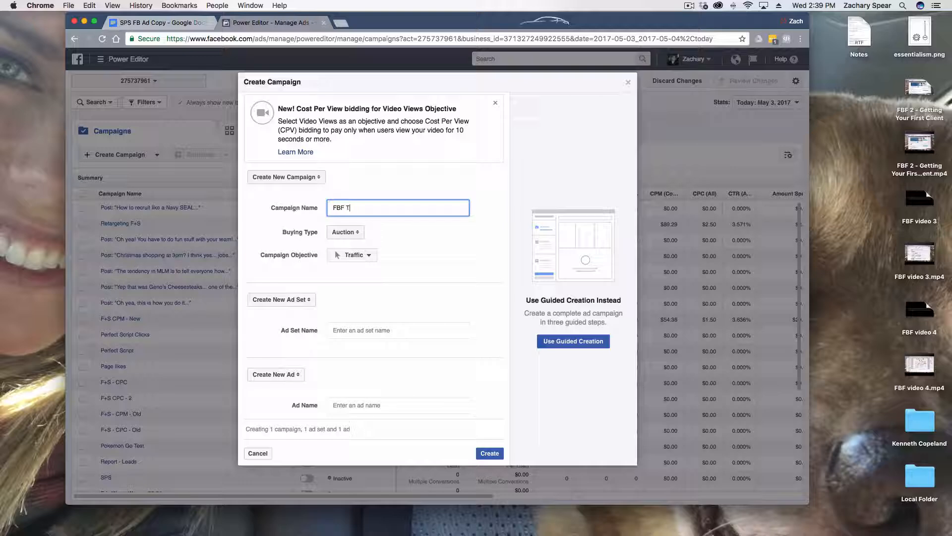
text(est)
click(362, 239)
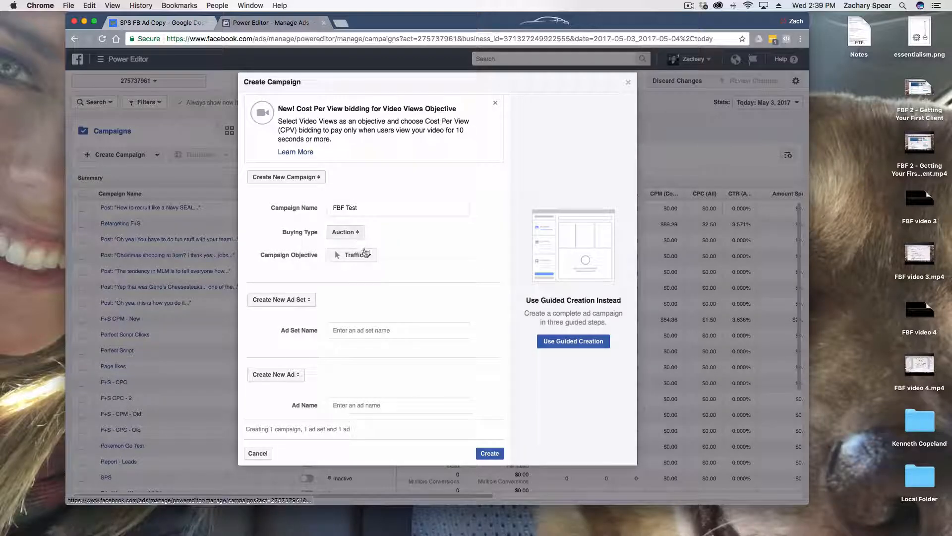
click(368, 256)
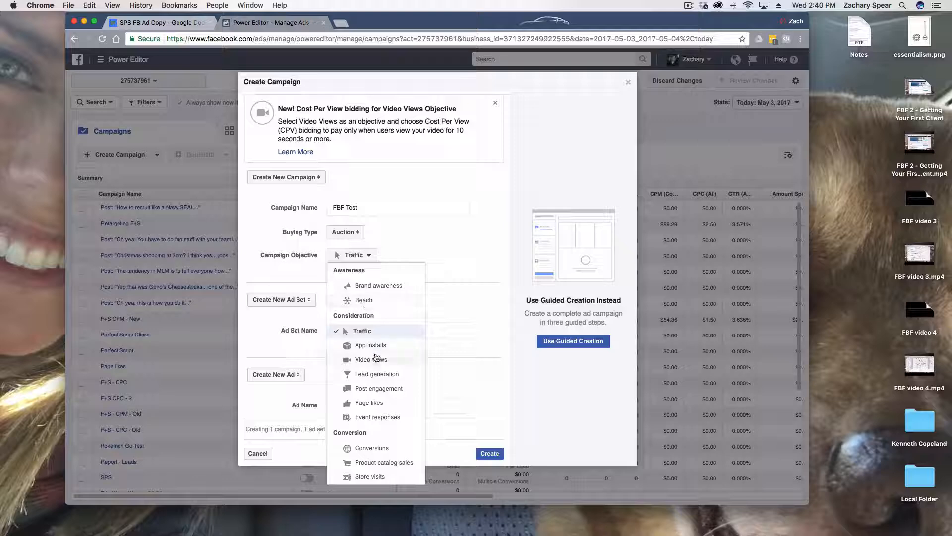
click(376, 450)
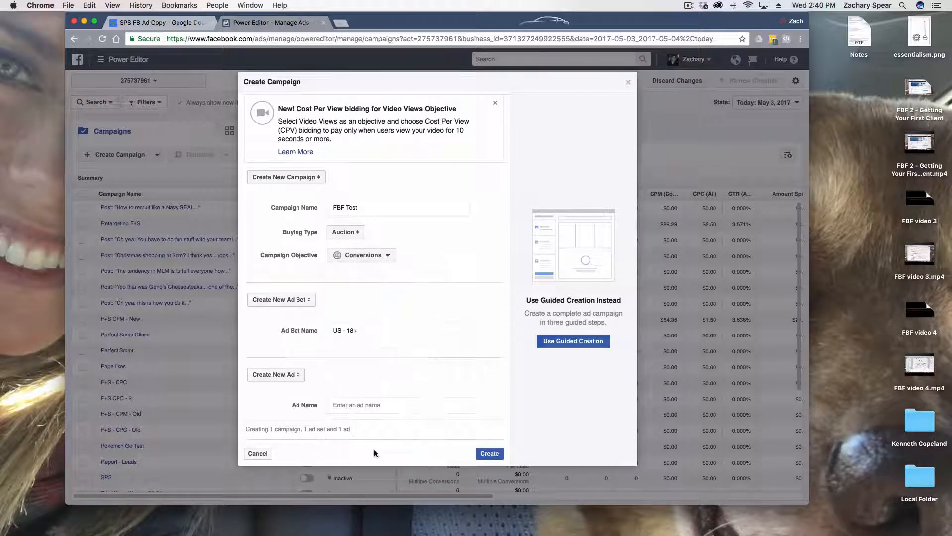
Name the ad set "FBF ad set test" and the ad "super duper ad", and create the campaign
triple_click(365, 331)
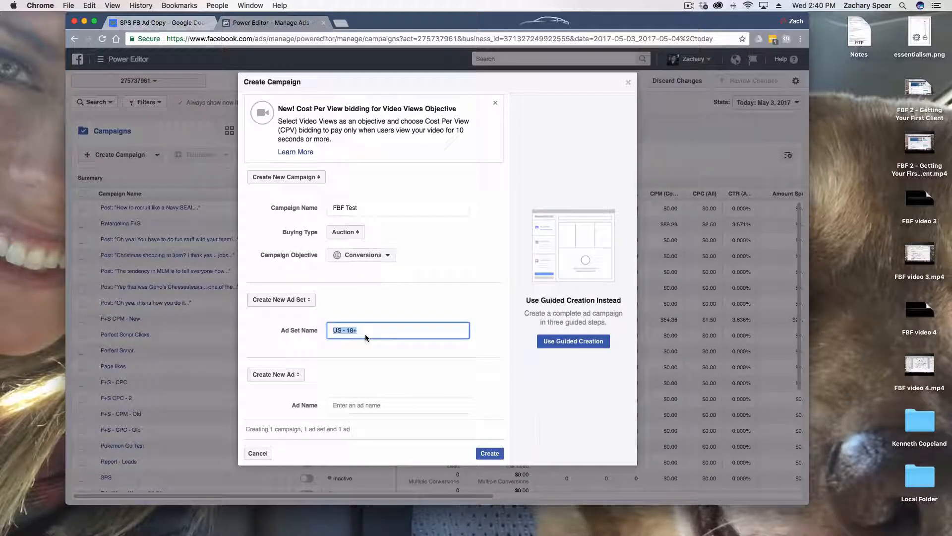
text(FBF ad)
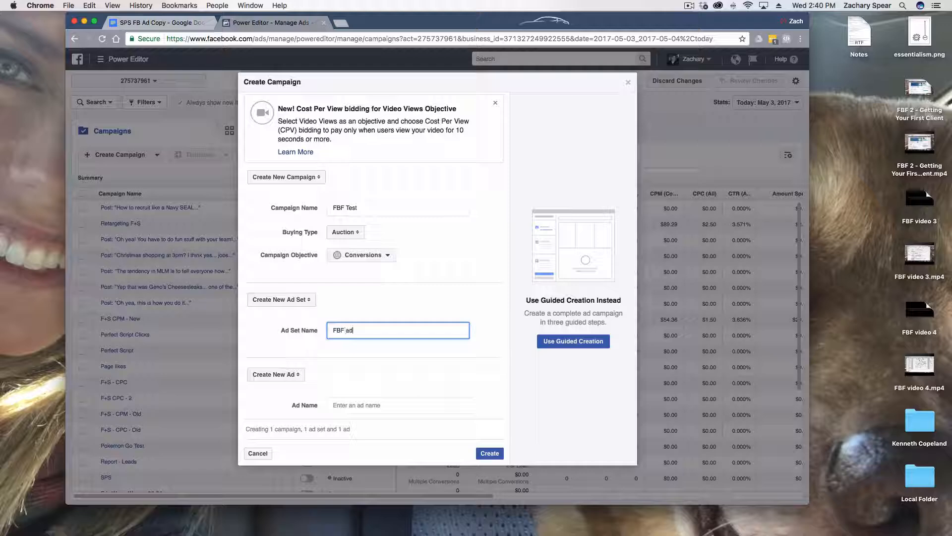
text( set test)
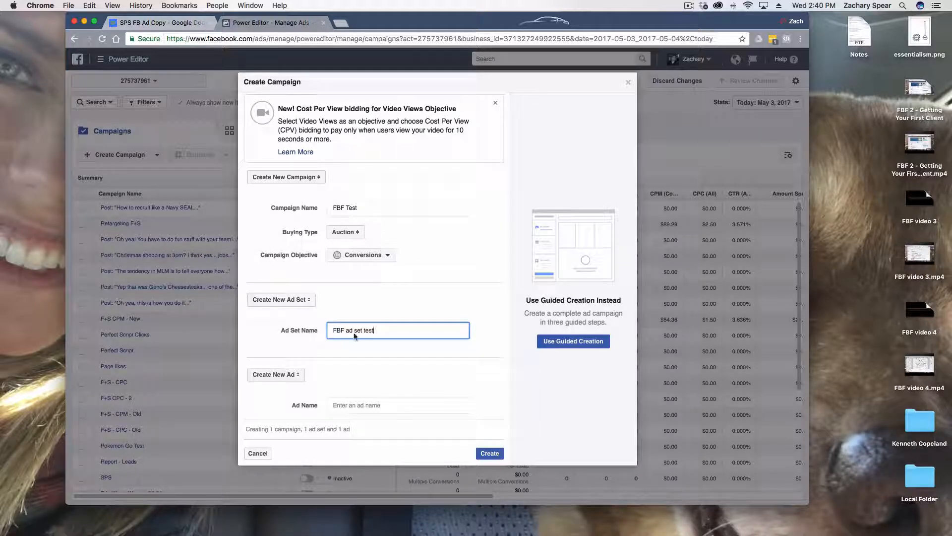
click(390, 405)
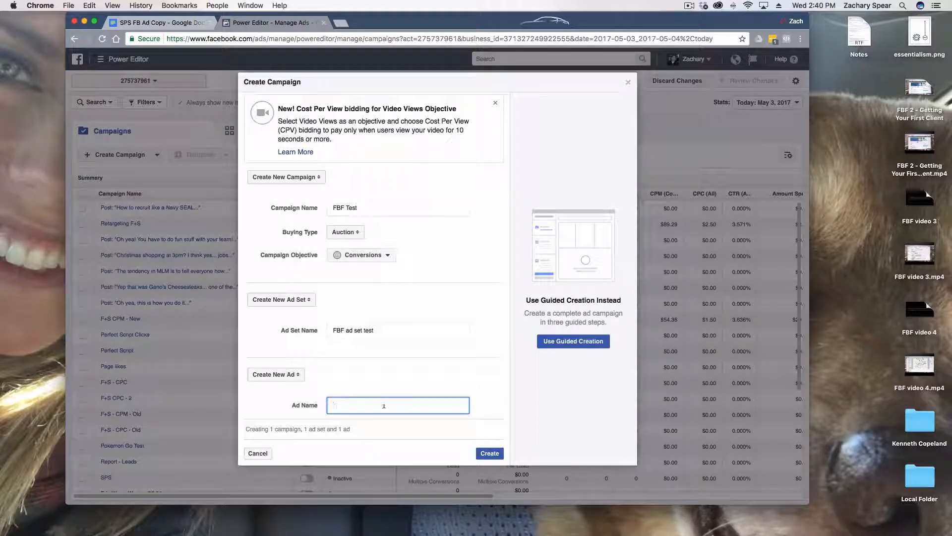
text(super duper ad)
click(489, 453)
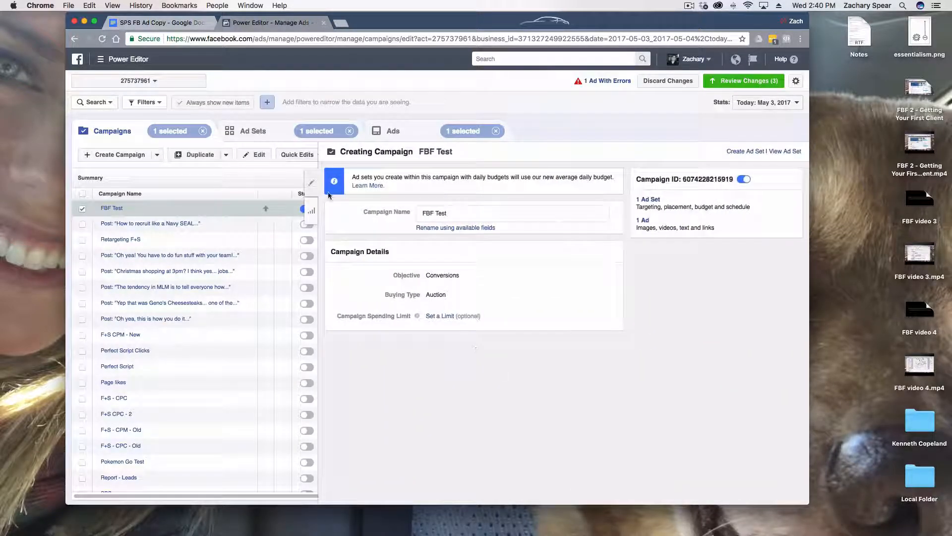
Close the campaign's editing pane and review the pending changes without applying them
click(311, 181)
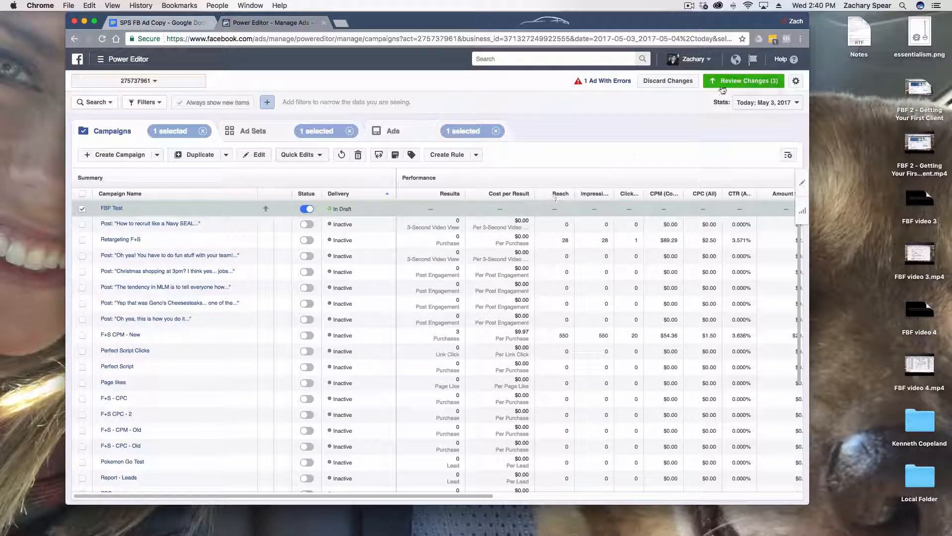
click(737, 81)
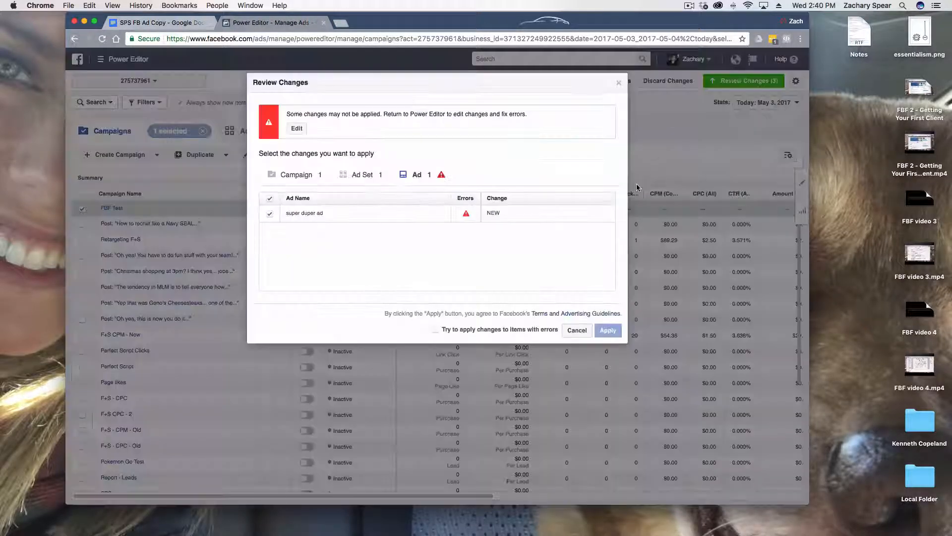
click(618, 83)
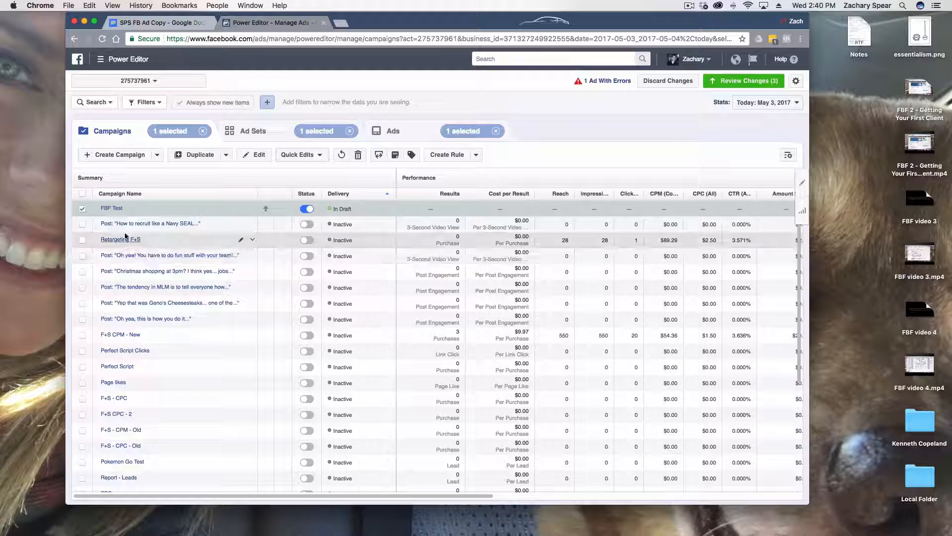
Check the editing pane of the selected FBF Test campaign and display the campaign's ad sets
click(83, 208)
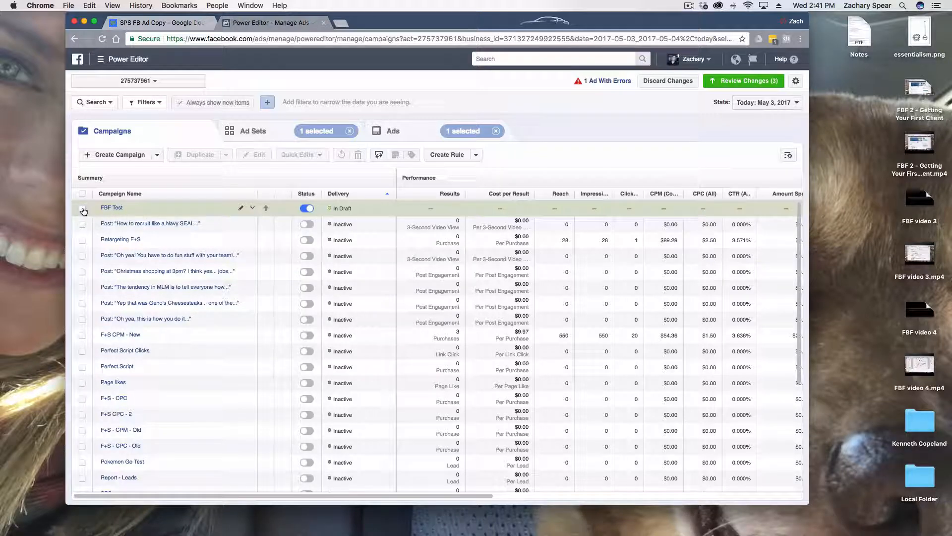
click(84, 209)
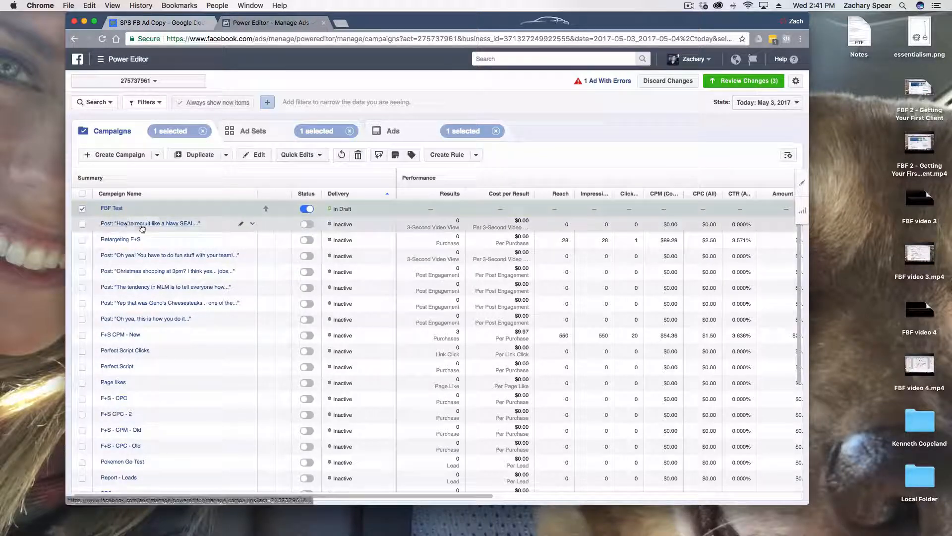
click(804, 183)
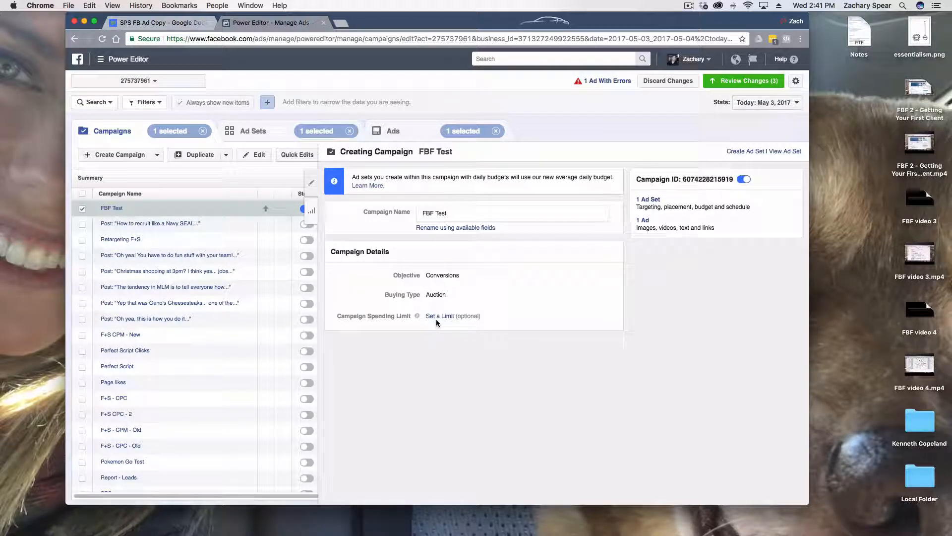
click(310, 184)
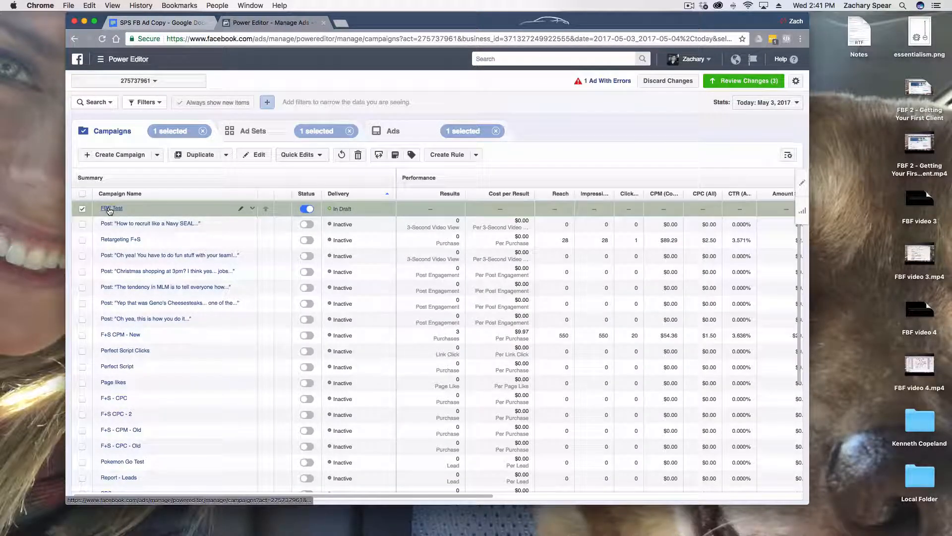
click(266, 132)
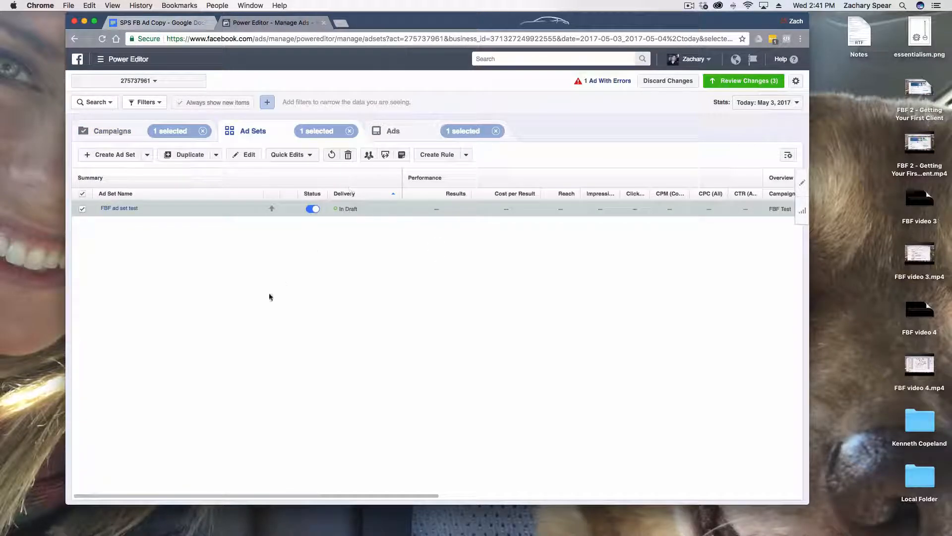
Open the FBF ad set test for editing, clear its conversion event and browse the available conversion events
click(802, 182)
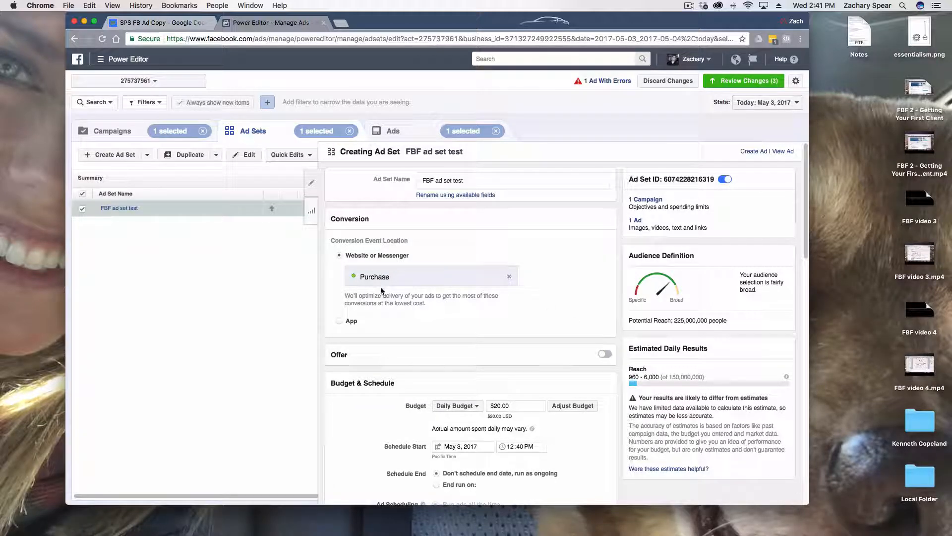
drag(351, 296, 426, 303)
click(461, 304)
click(510, 276)
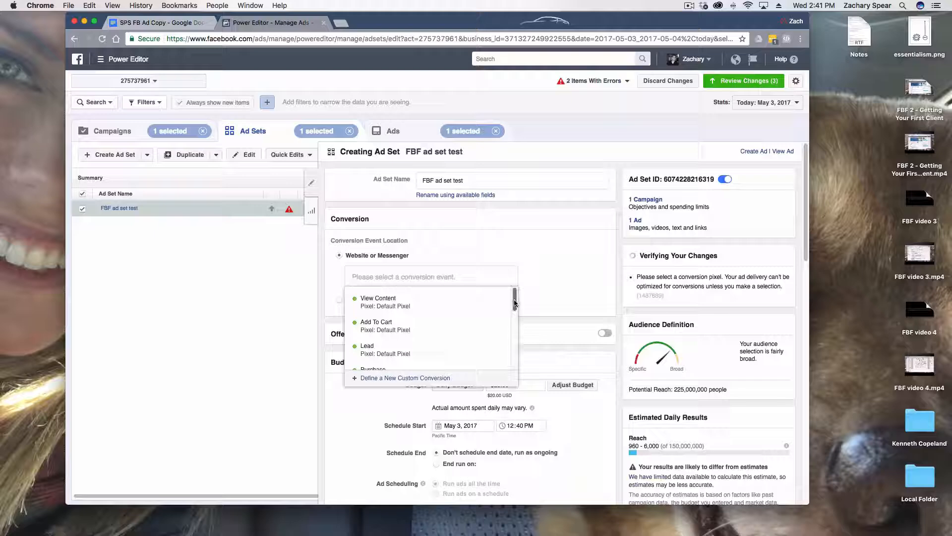
drag(515, 303, 514, 339)
scroll(485, 329, up, 3)
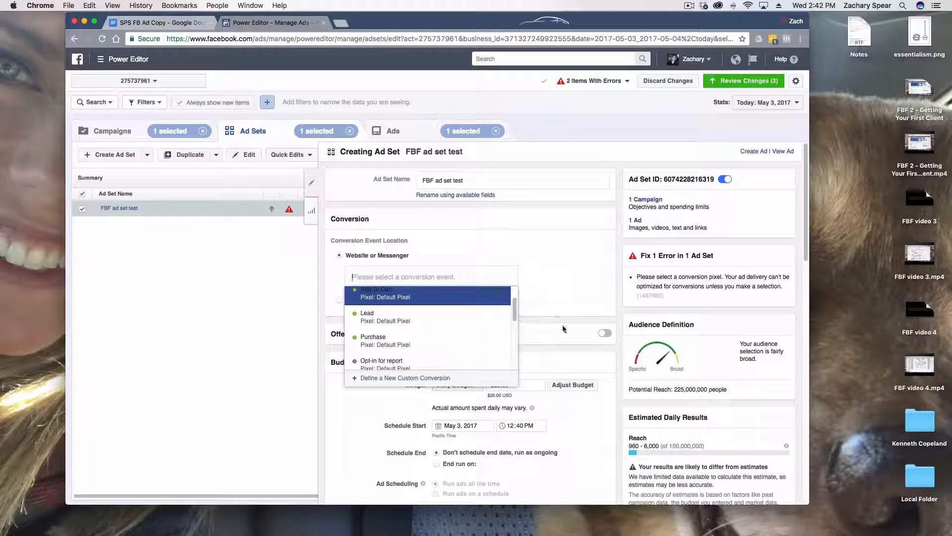
Select Lead from the Default Pixel as the ad set's conversion event
click(531, 317)
click(466, 273)
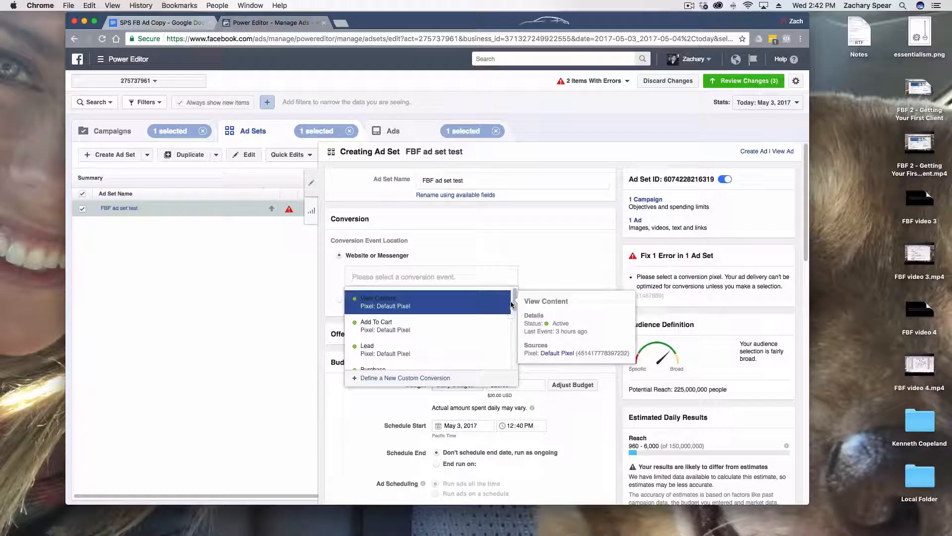
click(511, 292)
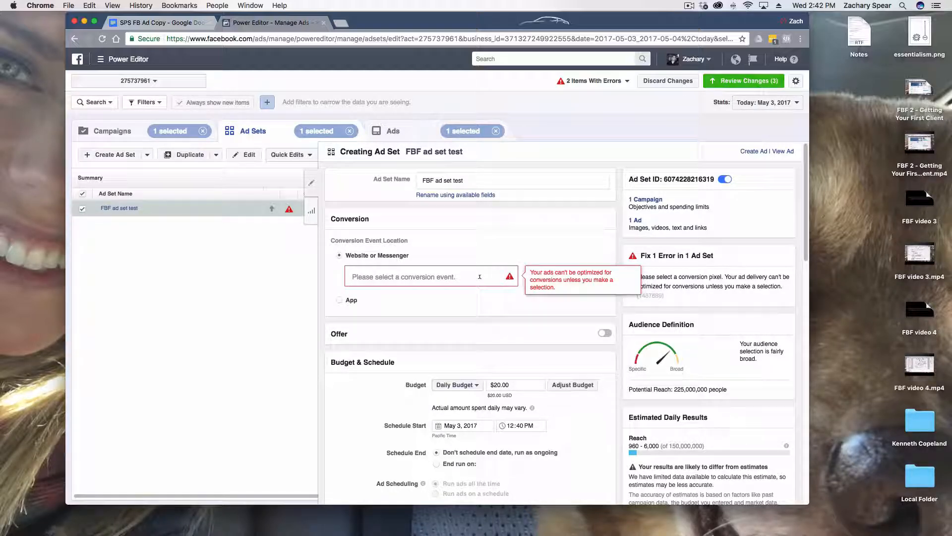
click(479, 277)
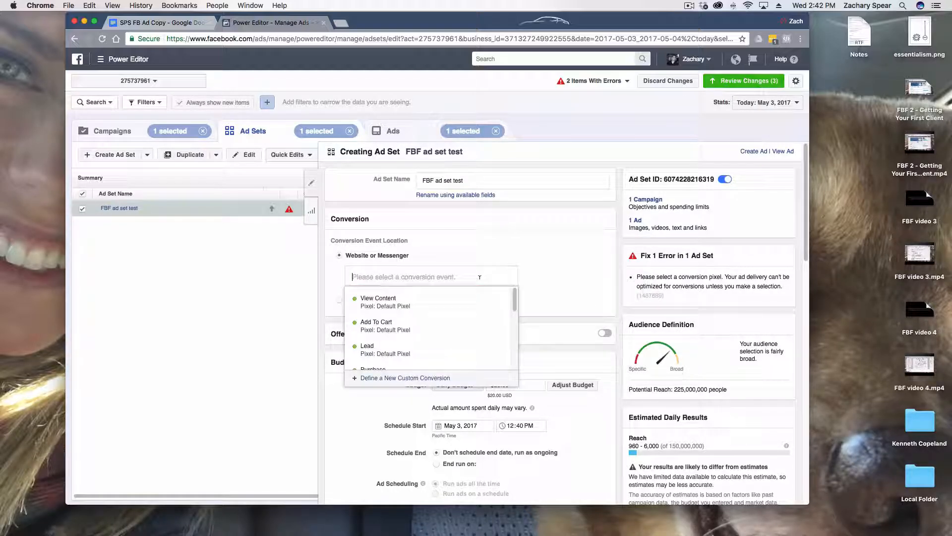
click(439, 356)
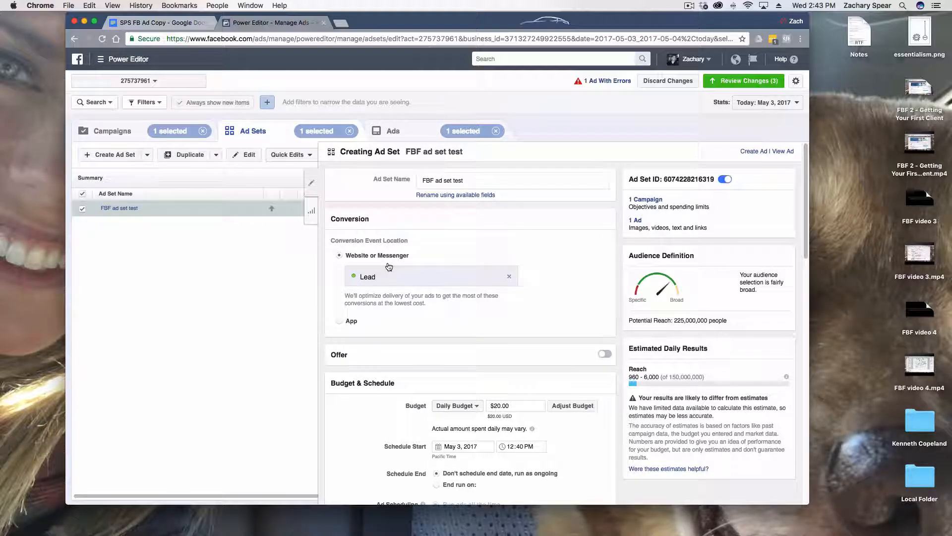
Replace the ad set's Lead conversion event with Purchase from the Default Pixel
click(509, 278)
click(514, 296)
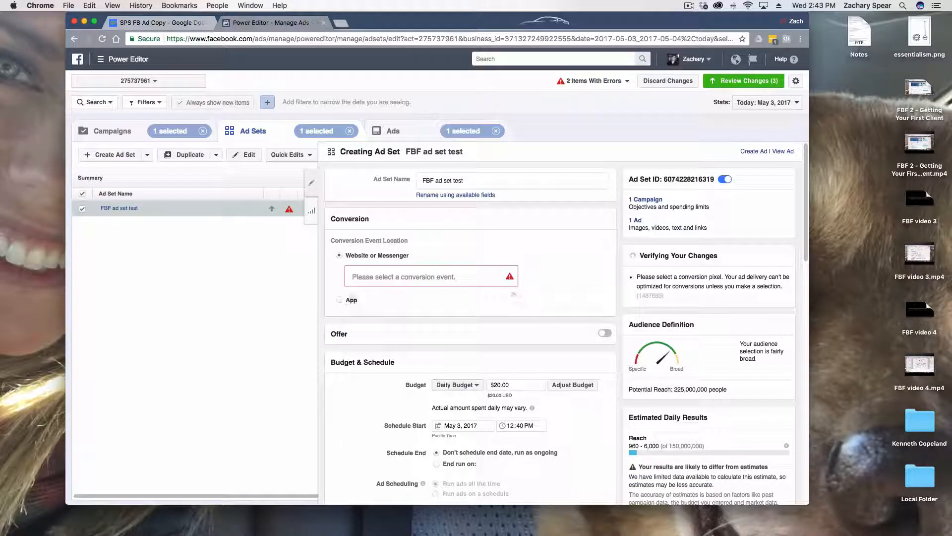
click(476, 276)
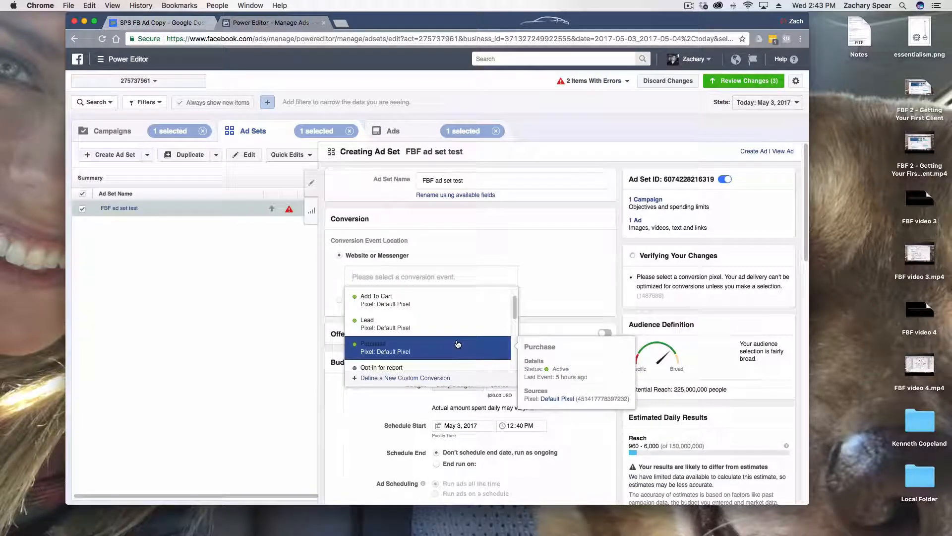
click(457, 344)
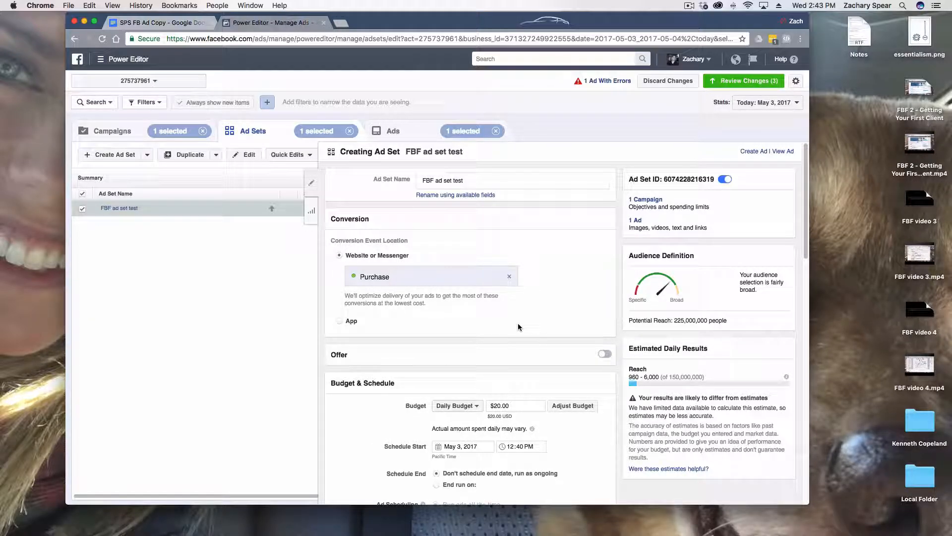
Set the ad set's daily budget to $10.00
scroll(484, 339, down, 5)
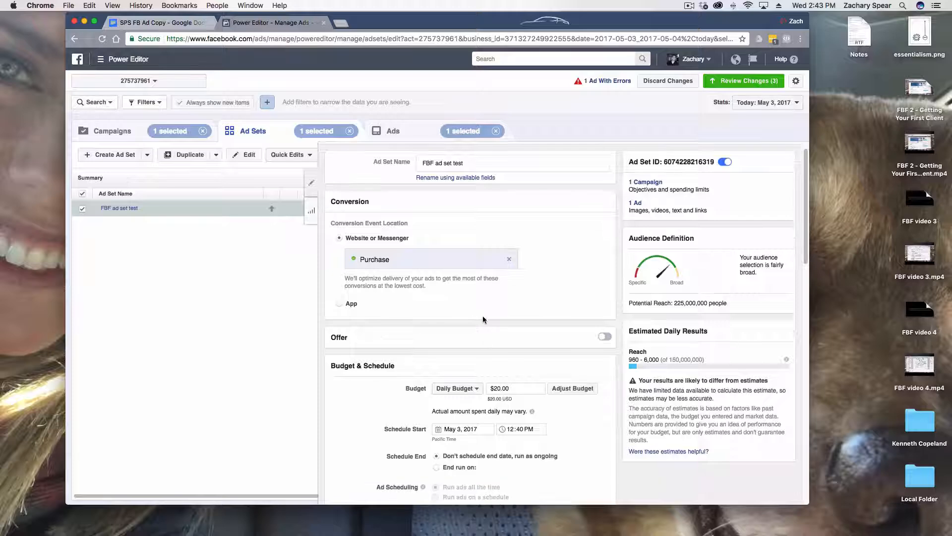
scroll(486, 316, down, 2)
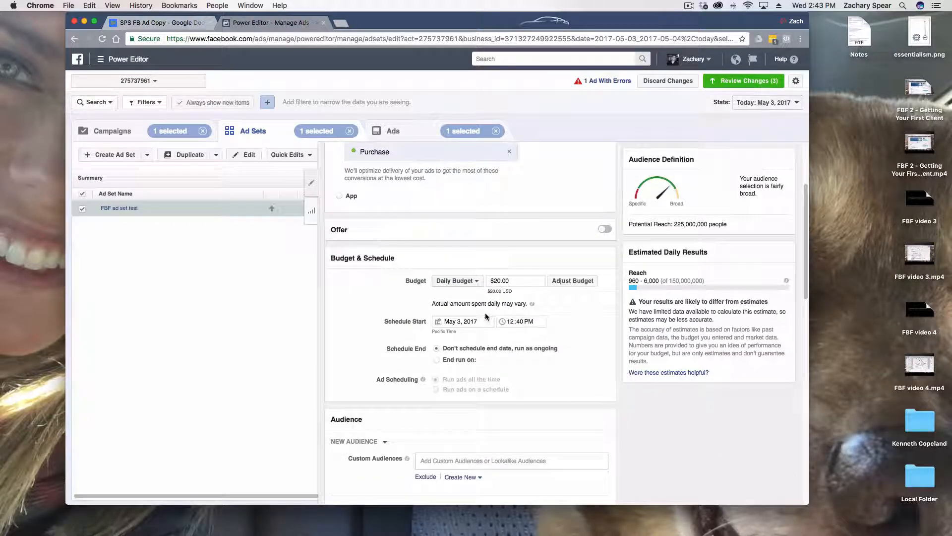
scroll(486, 316, down, 1)
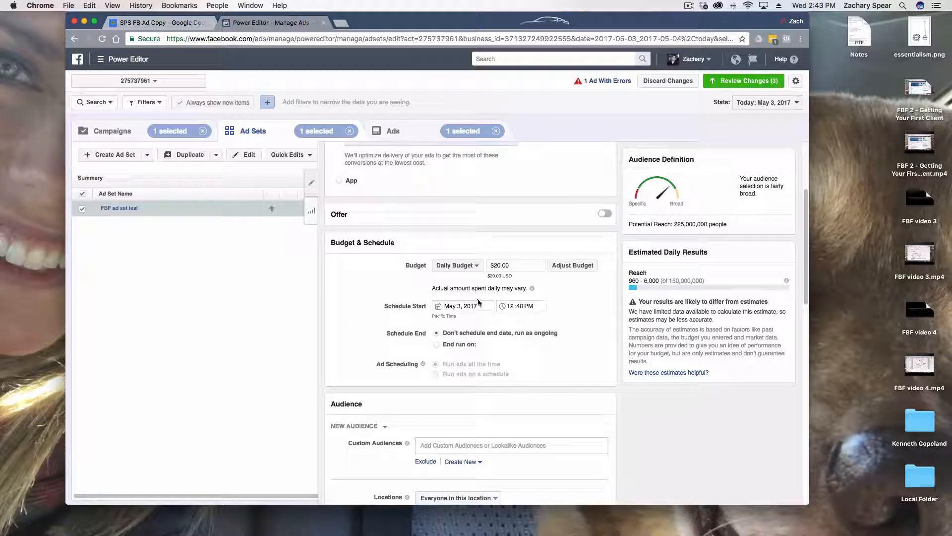
click(472, 266)
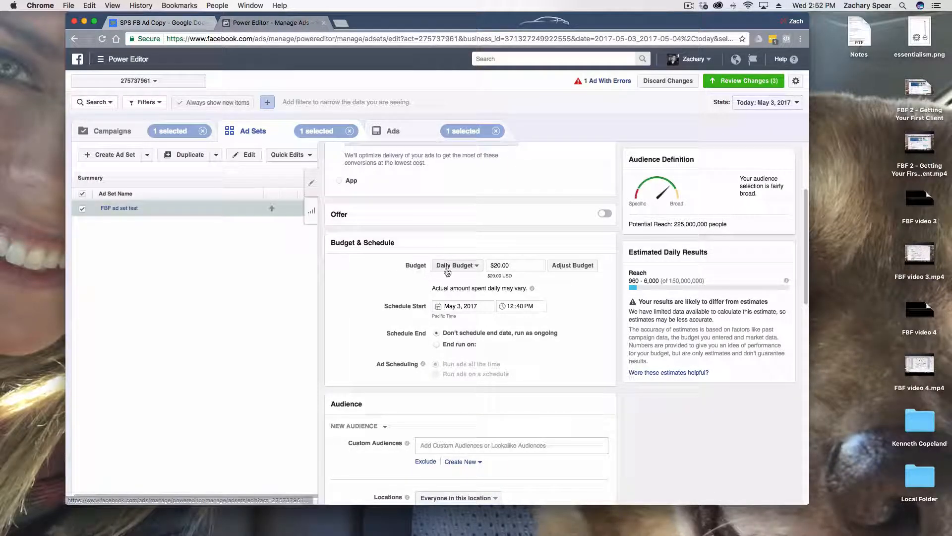
click(495, 265)
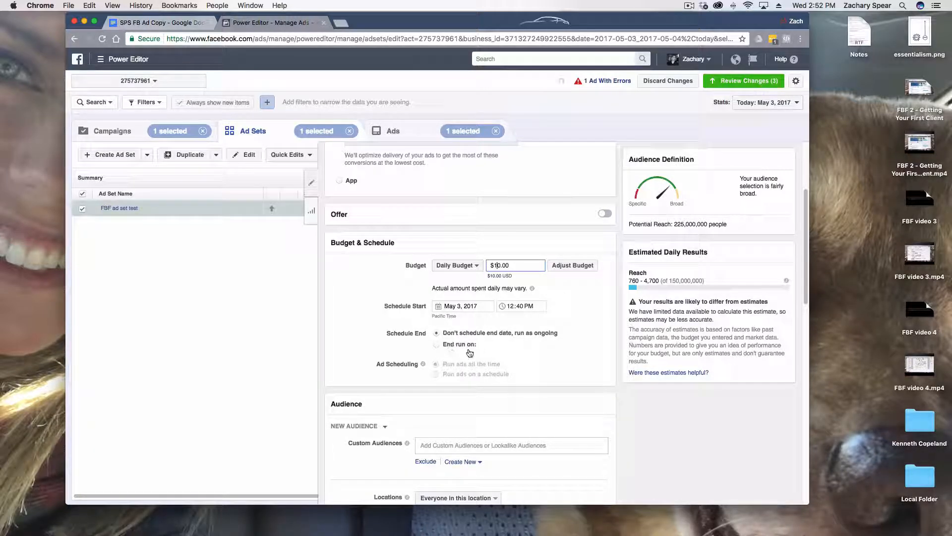
scroll(416, 359, down, 2)
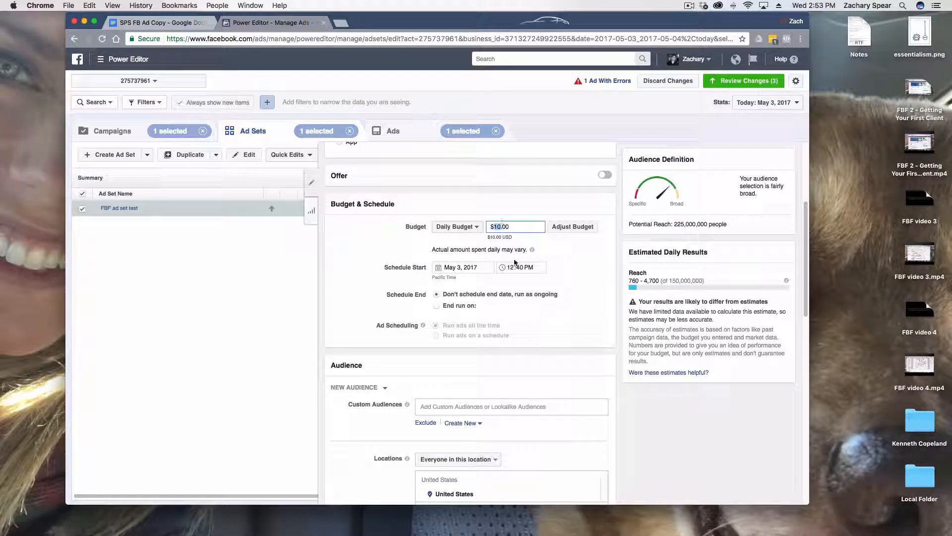
click(540, 320)
Add the "Lookalike (US, 1%) - Website Visitors" audience to the ad set's custom audiences
scroll(509, 367, down, 5)
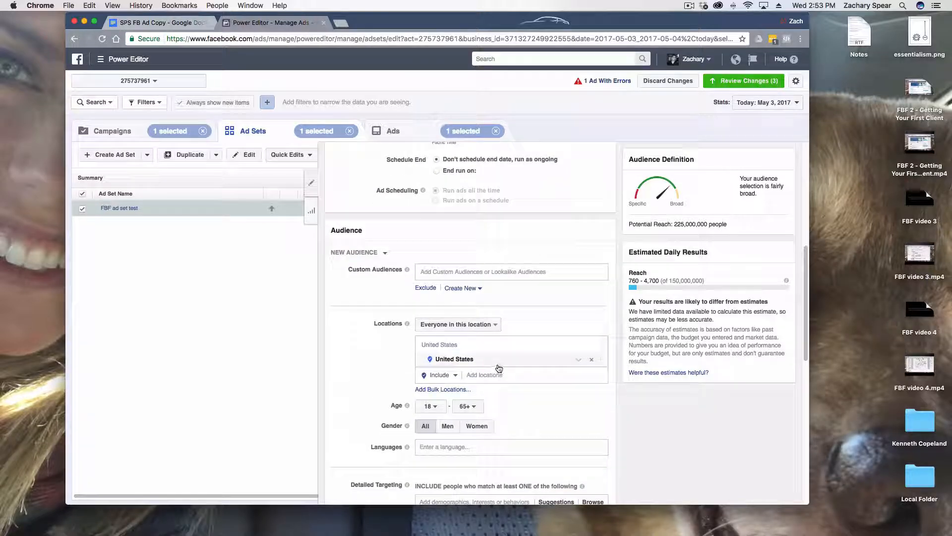
scroll(448, 293, down, 2)
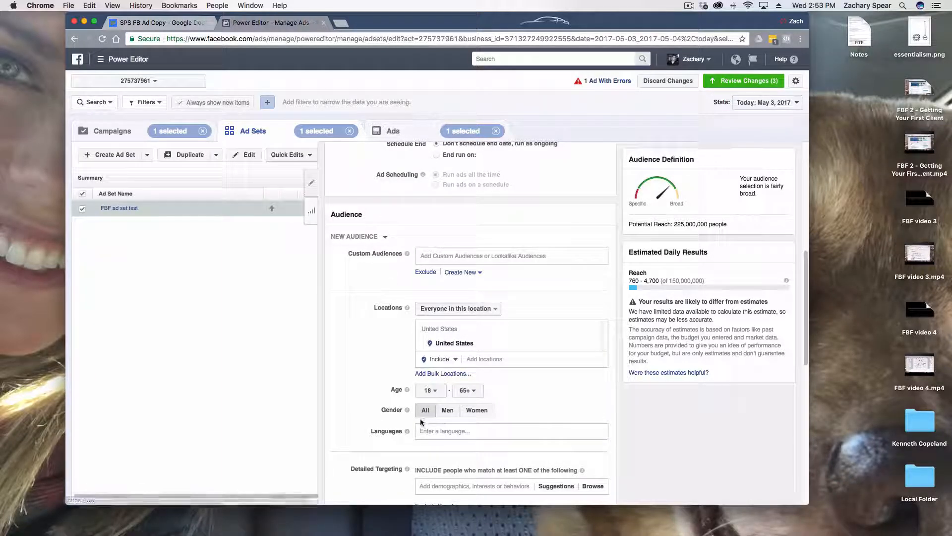
click(441, 255)
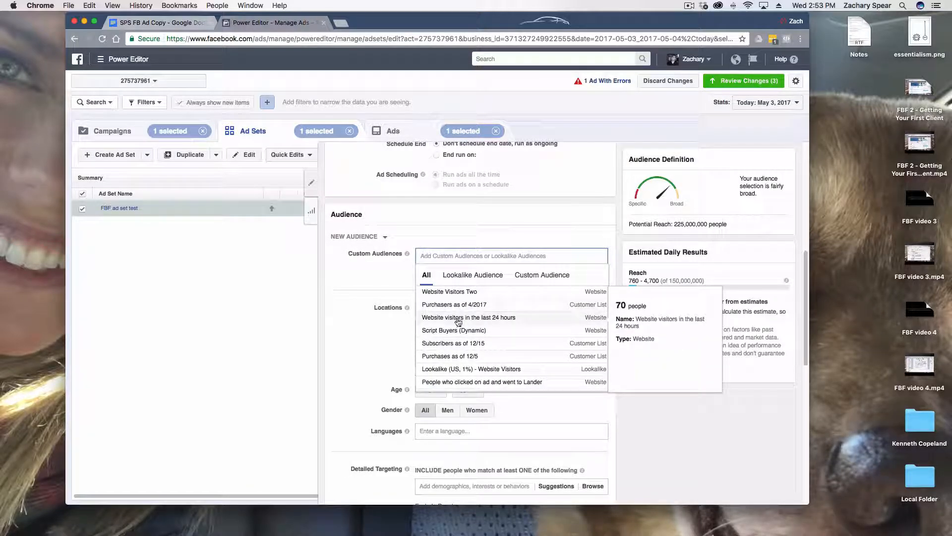
click(455, 369)
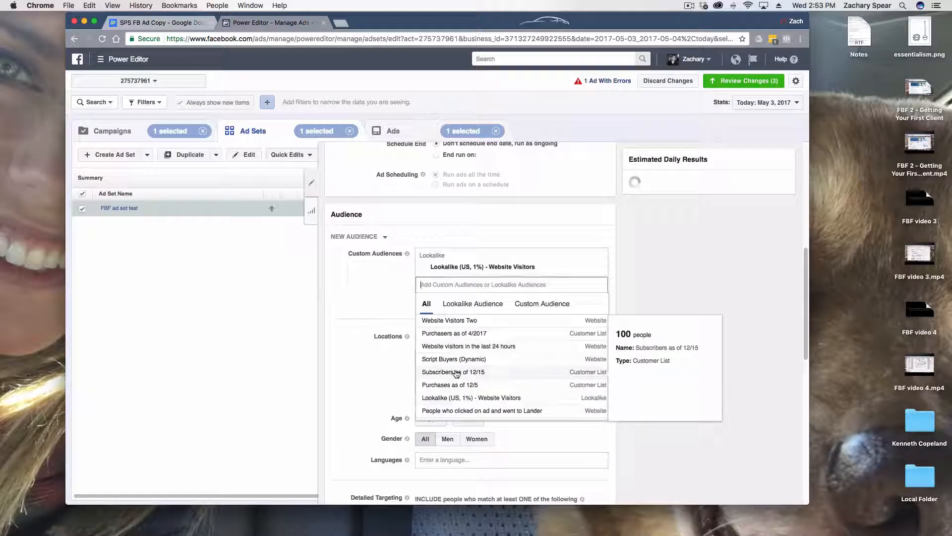
click(627, 265)
Switch the ad set to edited placements without Audience Network and Instagram, and expand the individual Facebook placements
scroll(618, 288, down, 1)
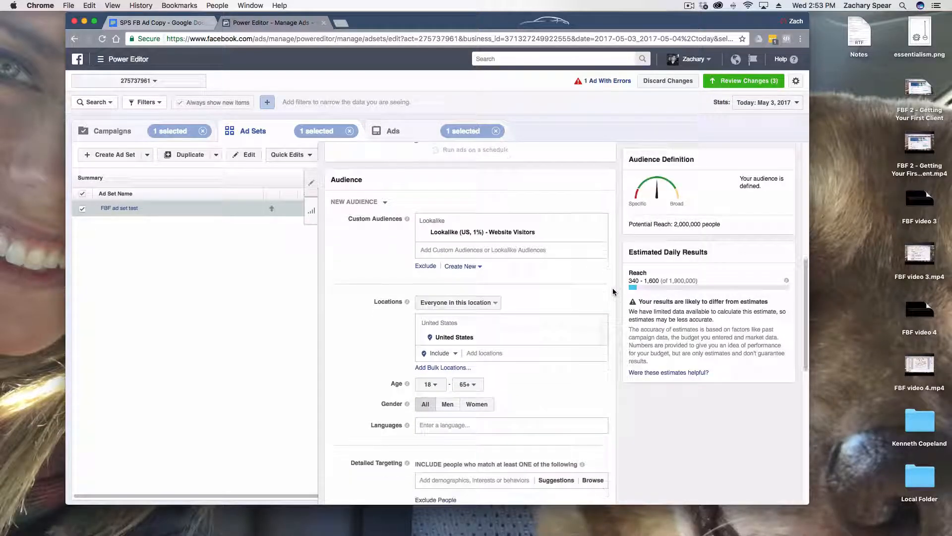
scroll(613, 290, down, 4)
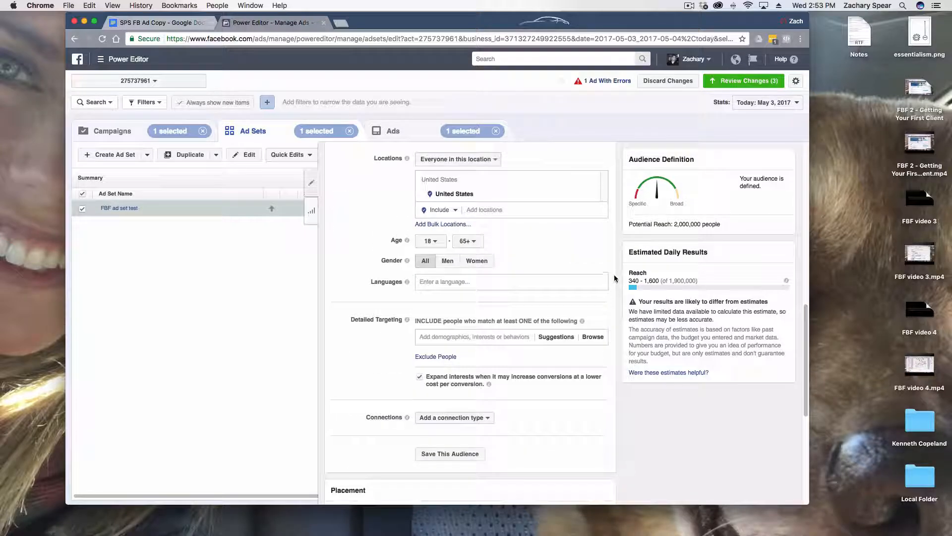
scroll(615, 278, down, 3)
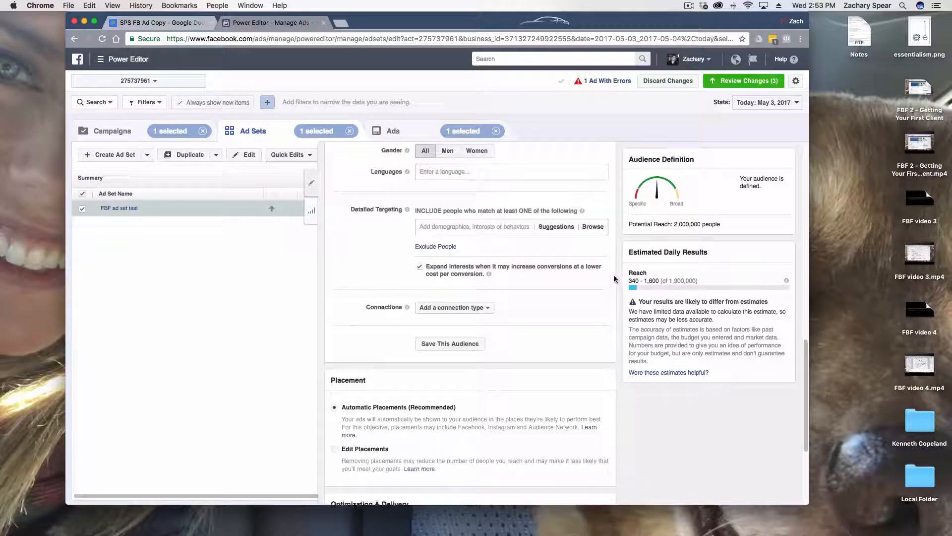
scroll(614, 279, down, 5)
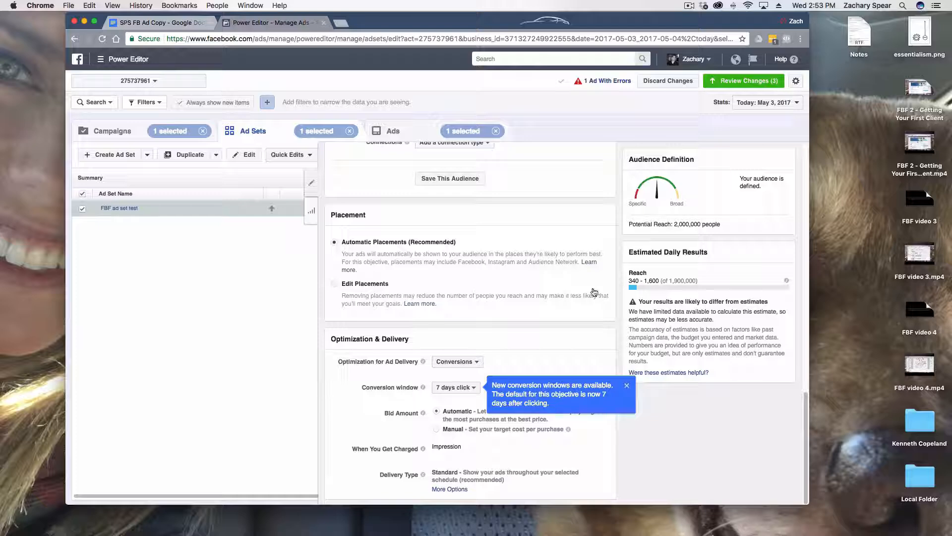
click(626, 385)
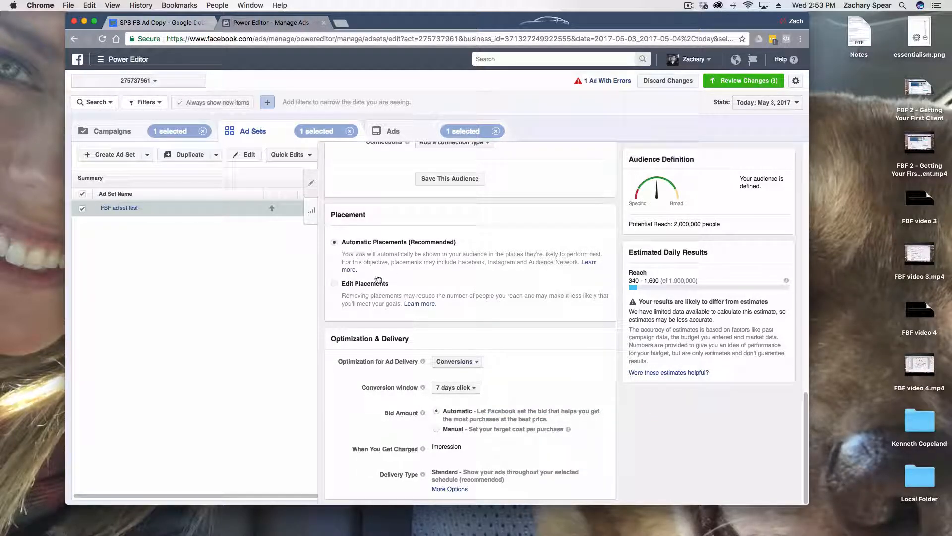
click(334, 285)
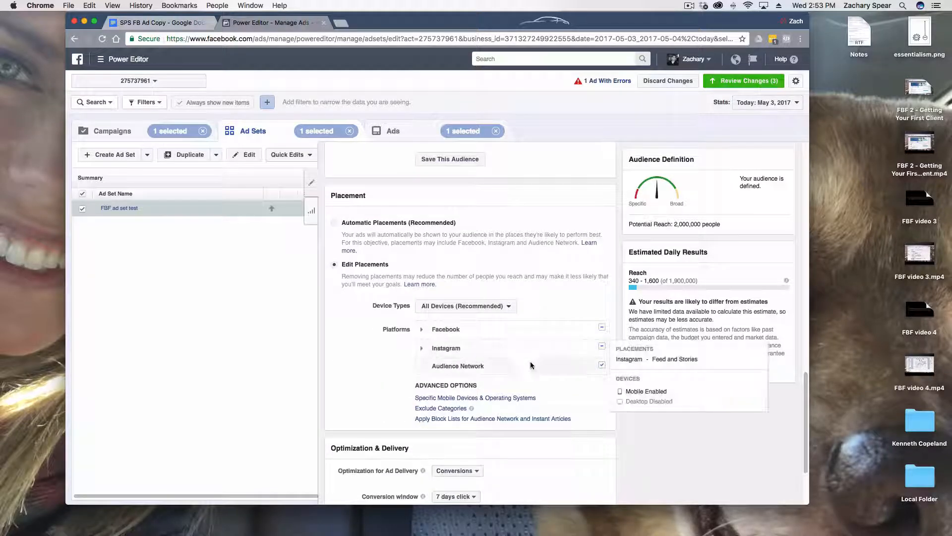
click(603, 365)
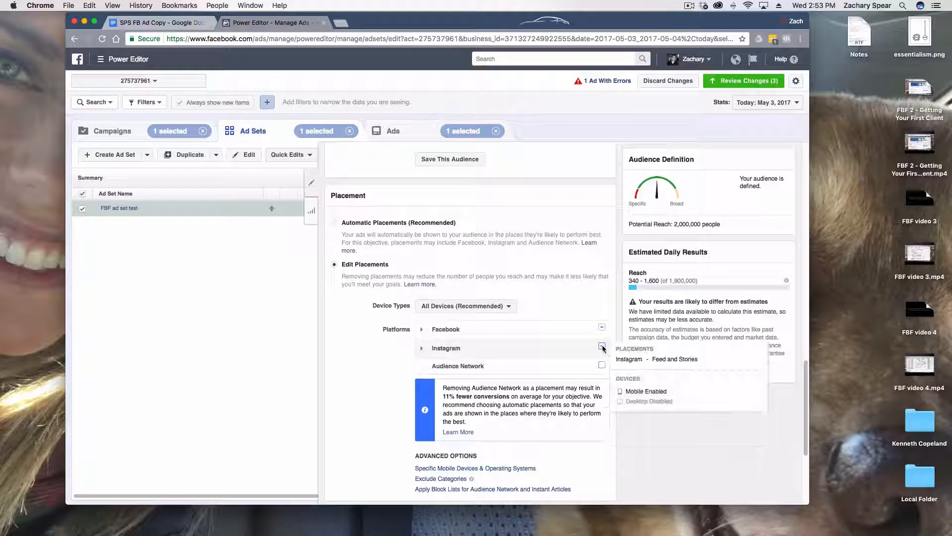
click(602, 345)
click(422, 330)
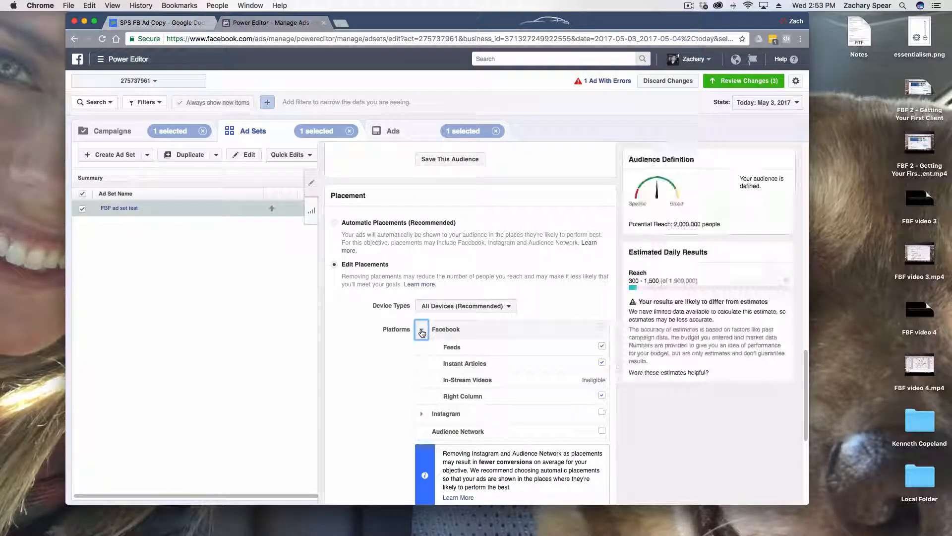
scroll(640, 399, down, 2)
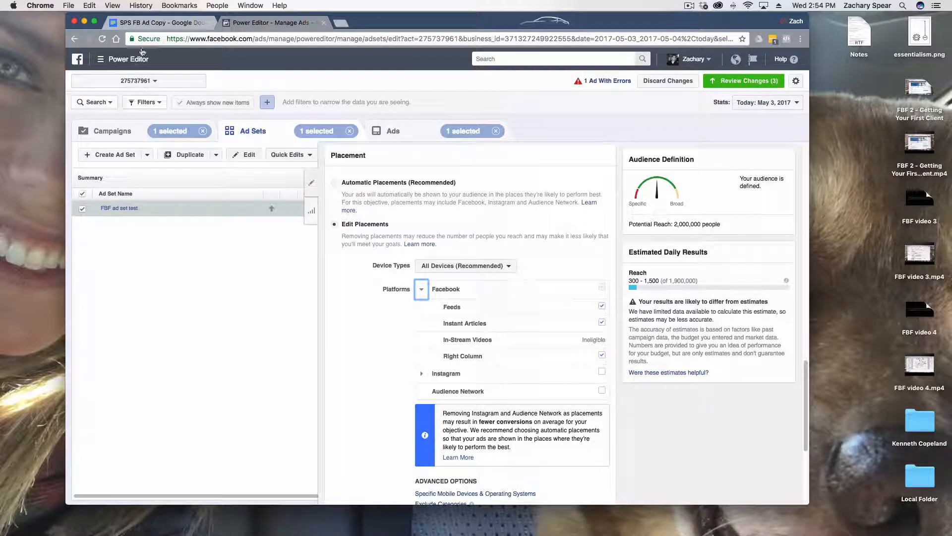
Skim the long-form ad text in the SPS FB Ad Copy Google Doc and return to Power Editor
click(147, 25)
scroll(351, 244, down, 8)
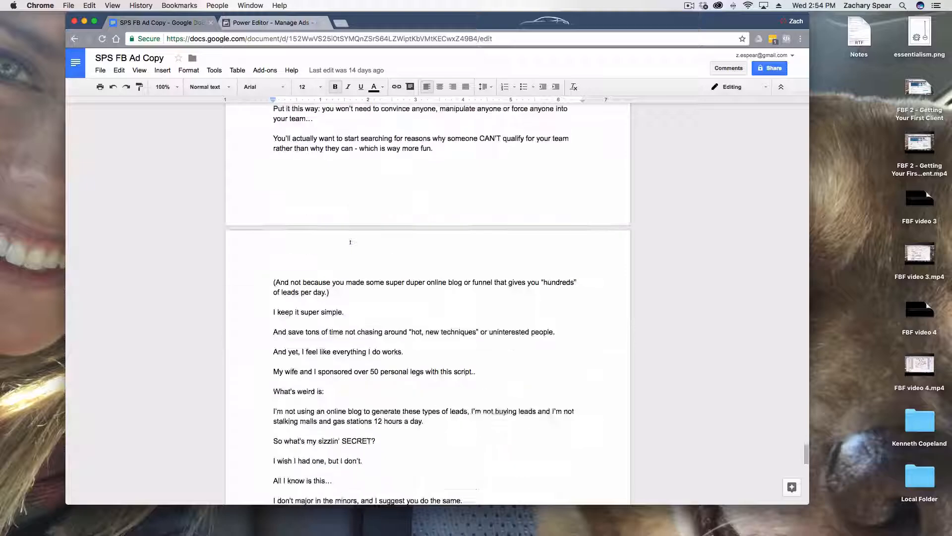
scroll(350, 244, down, 4)
scroll(351, 244, up, 15)
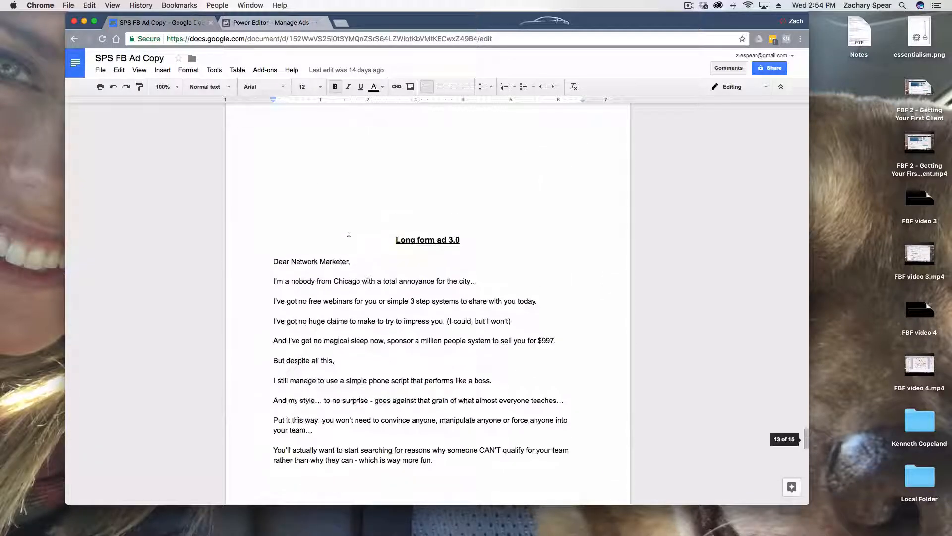
click(263, 27)
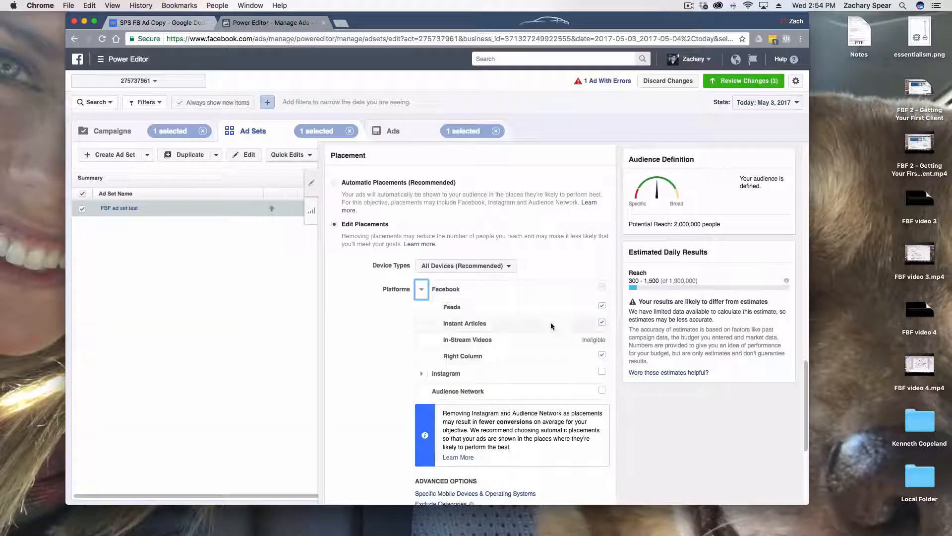
Exclude the Right Column and Instant Articles placements under Facebook
click(602, 355)
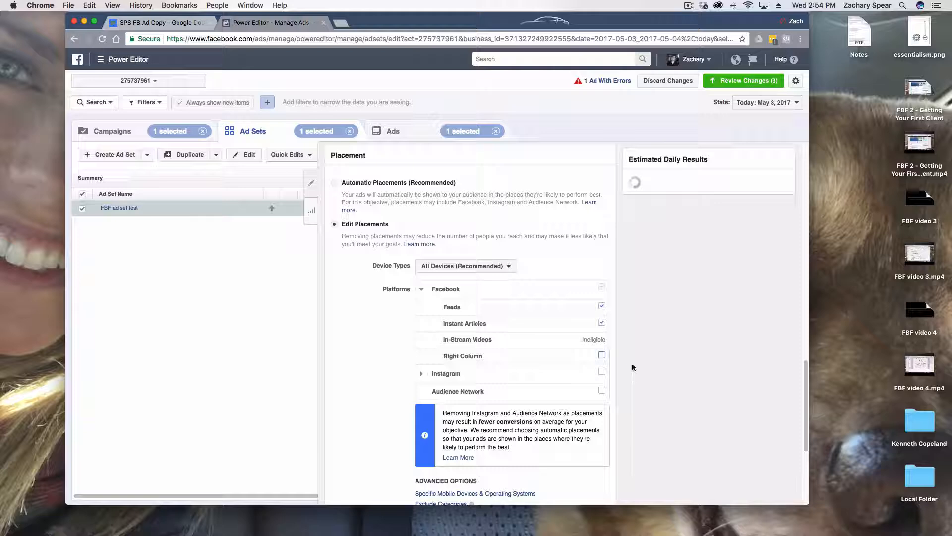
click(601, 323)
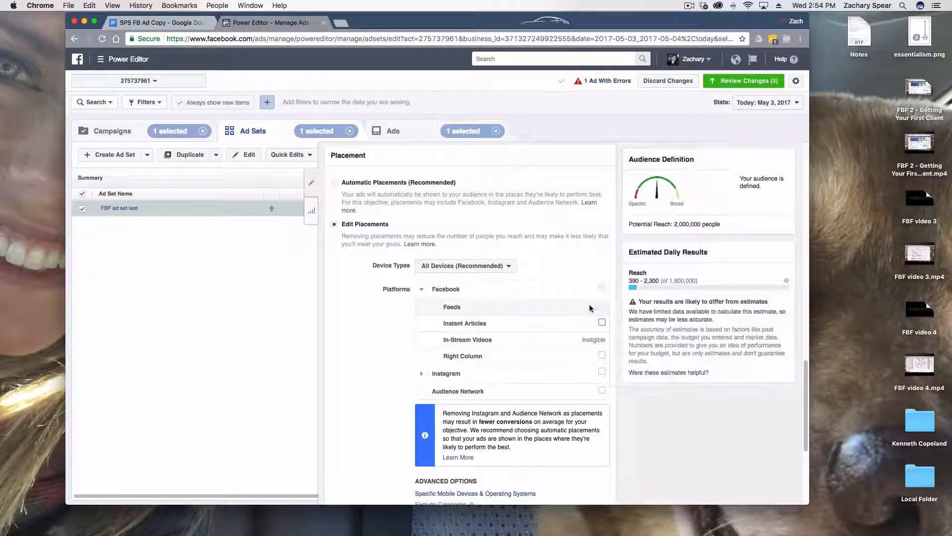
mouse_move(598, 394)
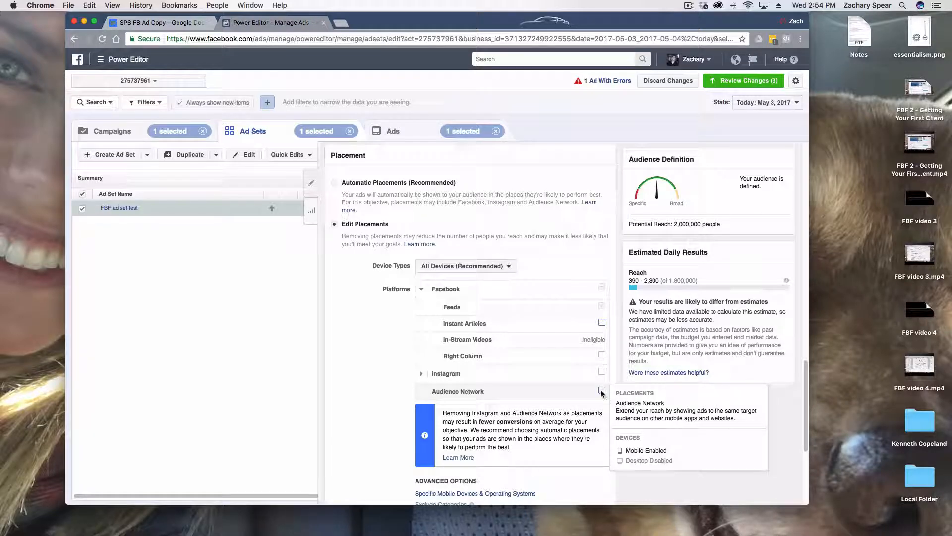
Limit the ad set's placements to Desktop Only devices and exclude the Right Column placement under Facebook
mouse_move(602, 374)
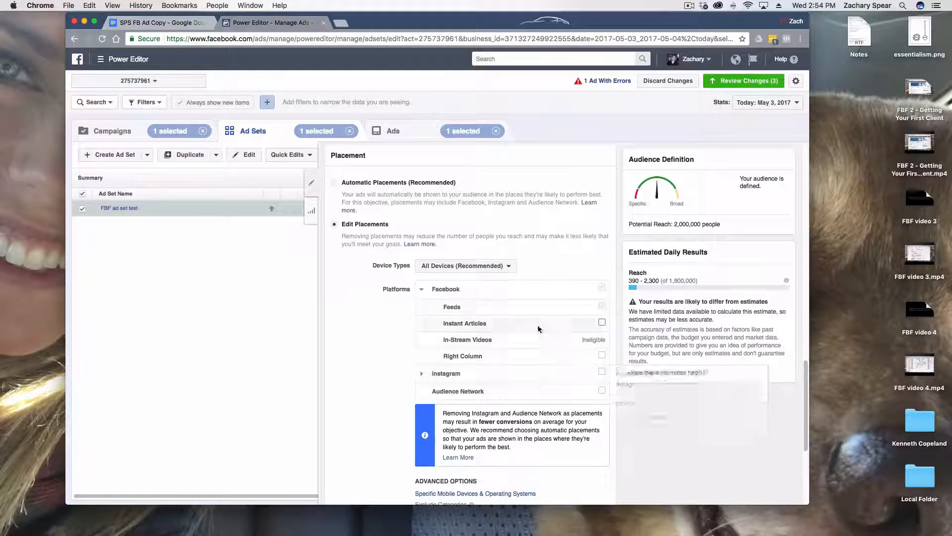
mouse_move(505, 305)
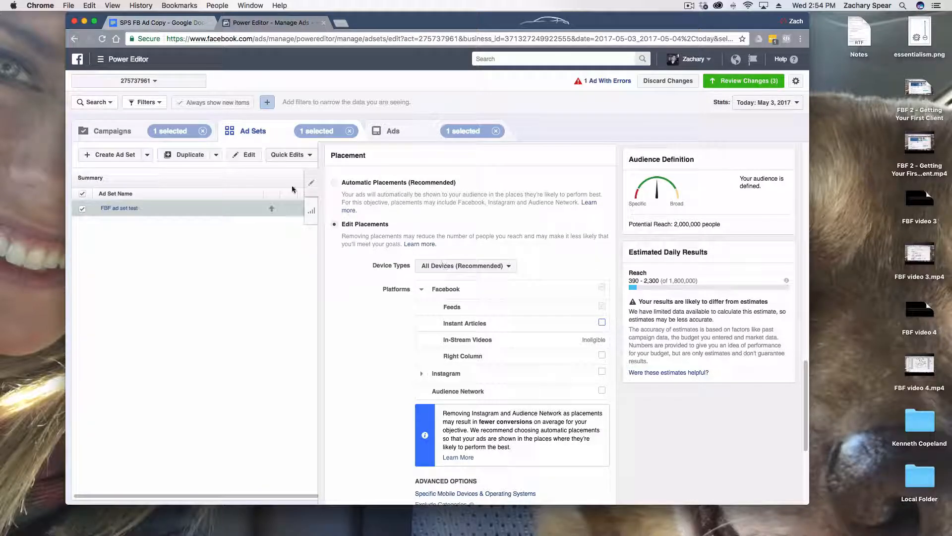
click(505, 267)
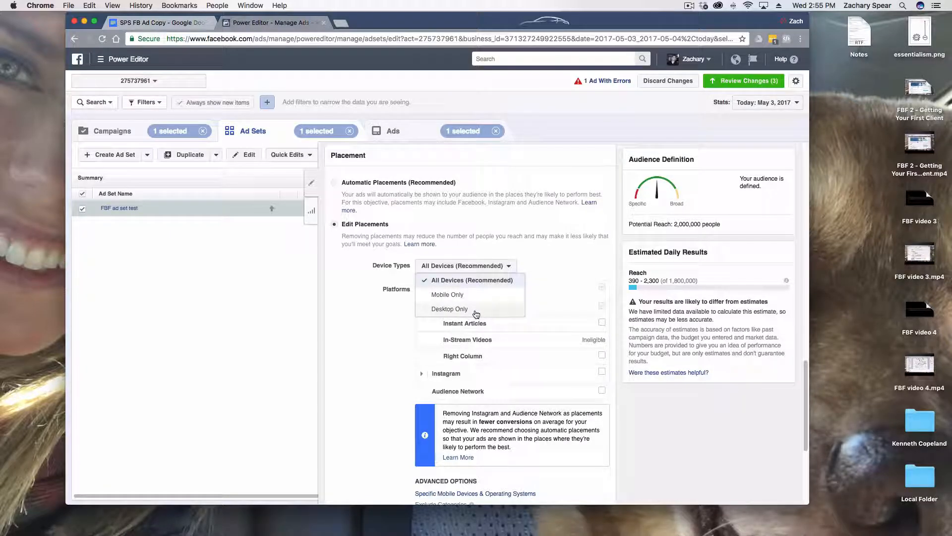
click(475, 308)
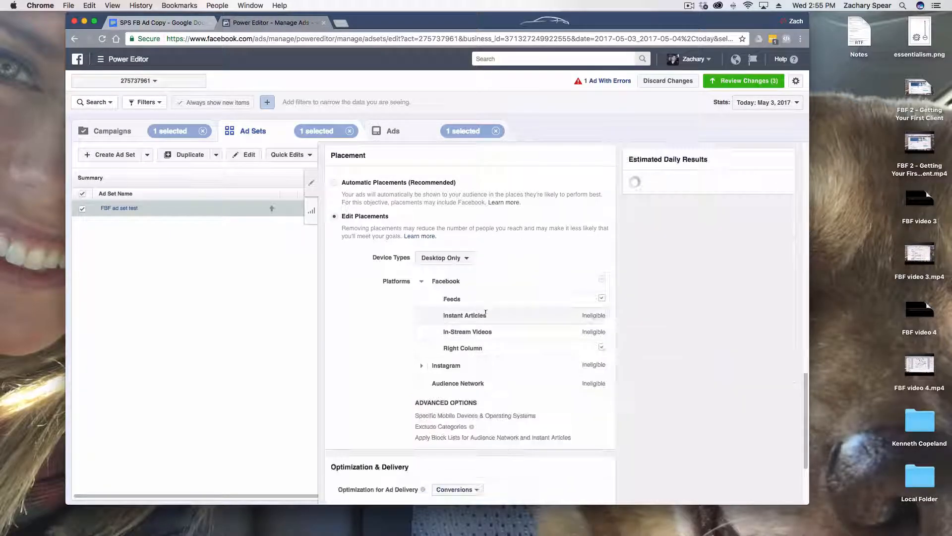
click(601, 347)
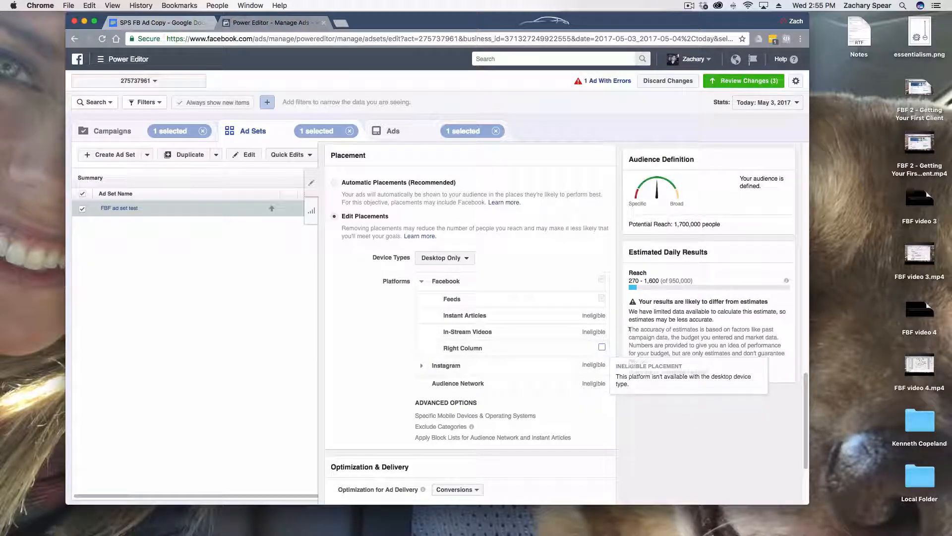
Examine the available options for ad delivery optimization in the ad set's Optimization & Delivery settings
scroll(623, 349, down, 3)
scroll(623, 348, down, 2)
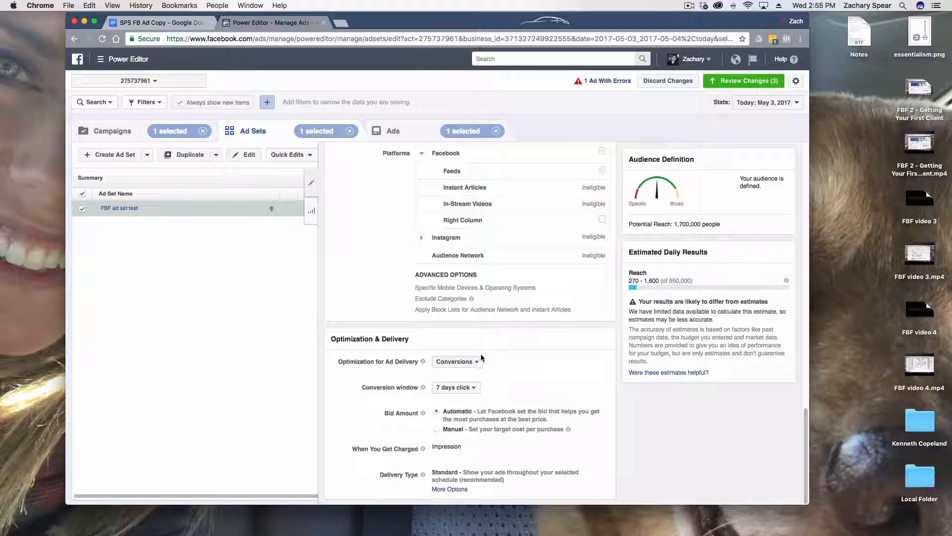
click(449, 363)
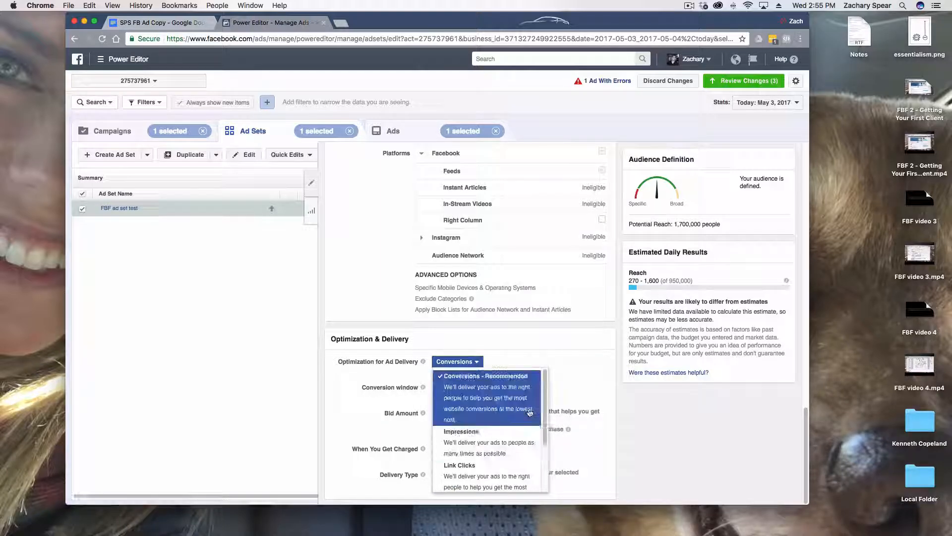
drag(544, 384, 543, 413)
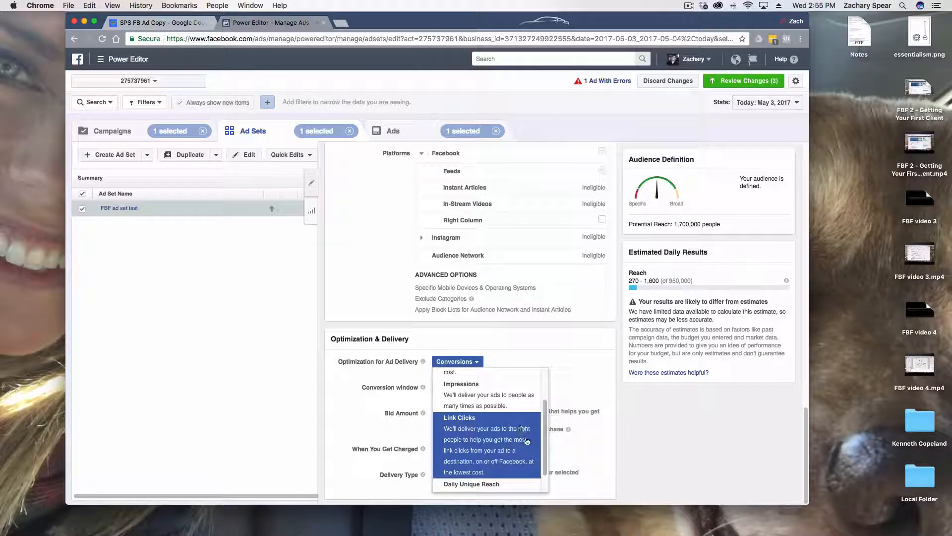
scroll(521, 454, down, 1)
scroll(511, 469, up, 1)
scroll(502, 478, down, 1)
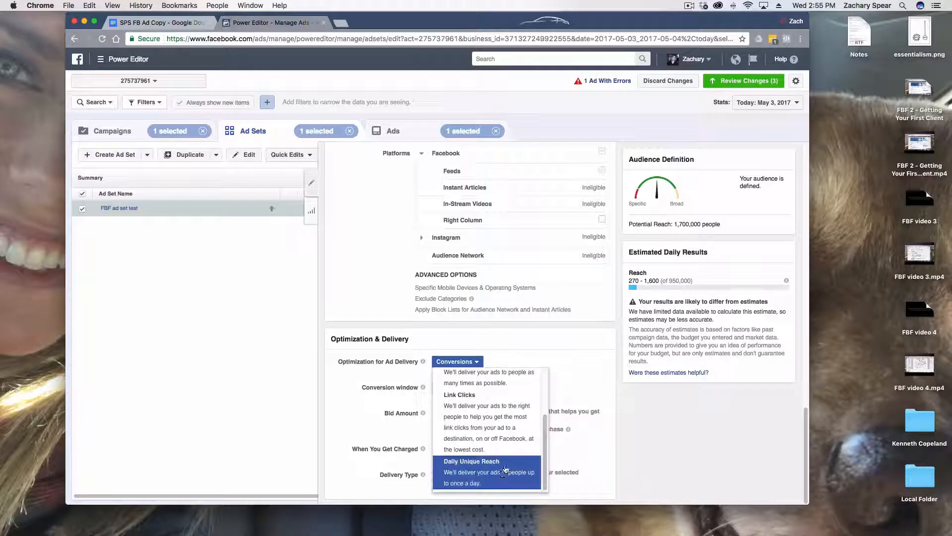
drag(545, 425, 544, 378)
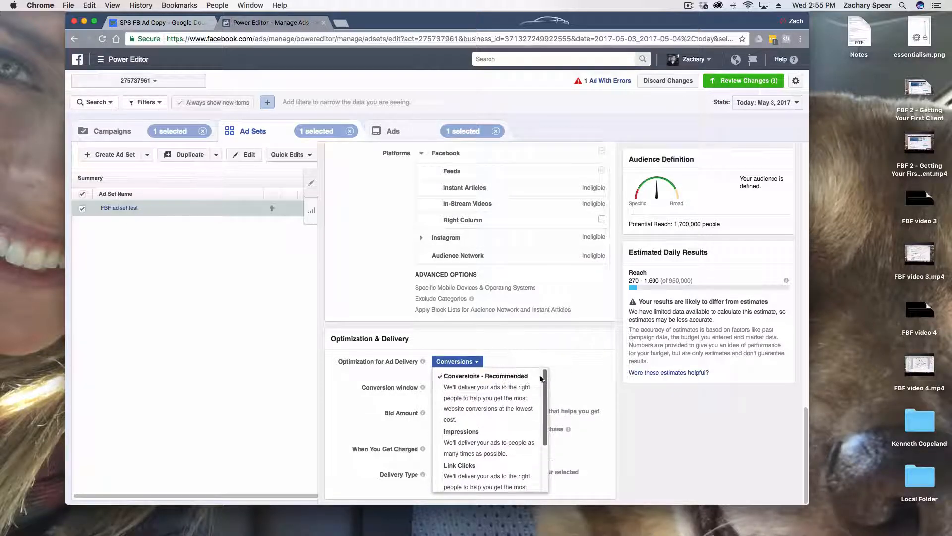
scroll(527, 423, down, 1)
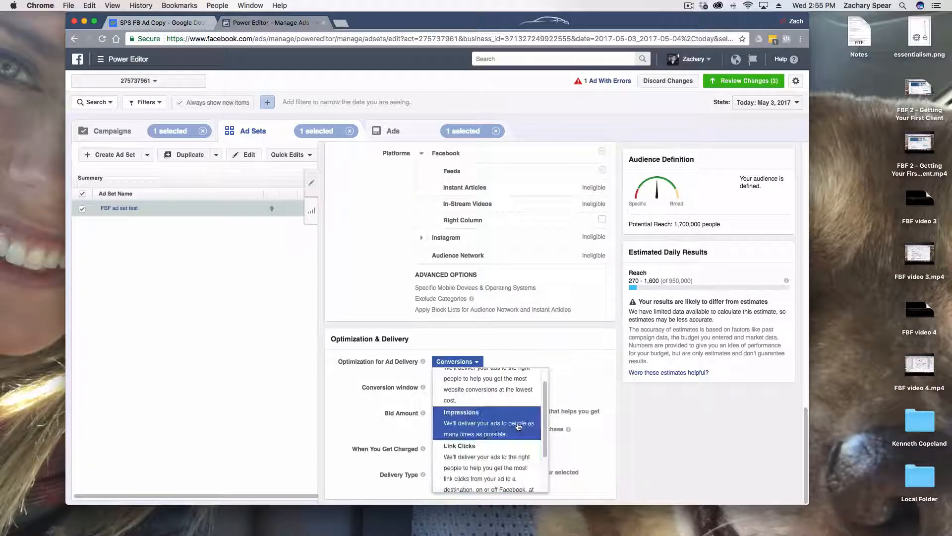
scroll(543, 392, up, 1)
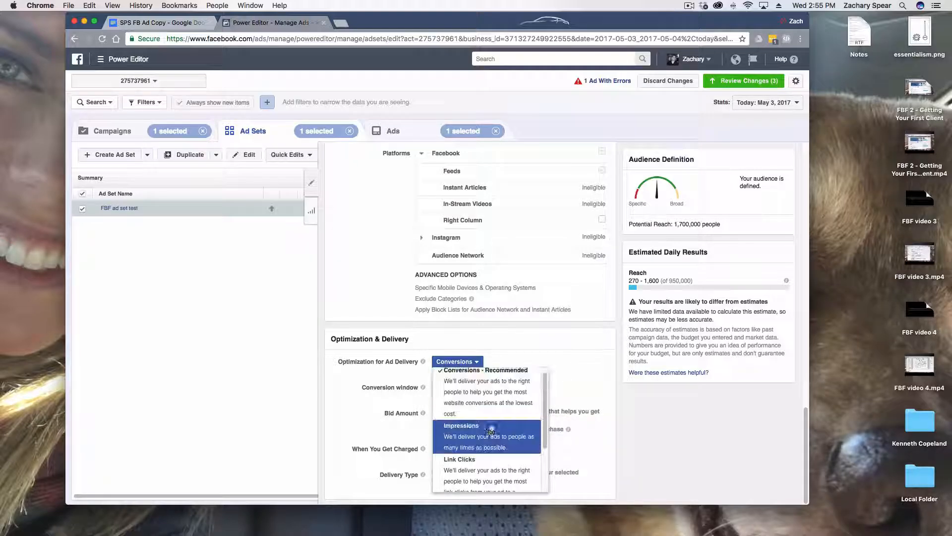
drag(543, 385, 543, 436)
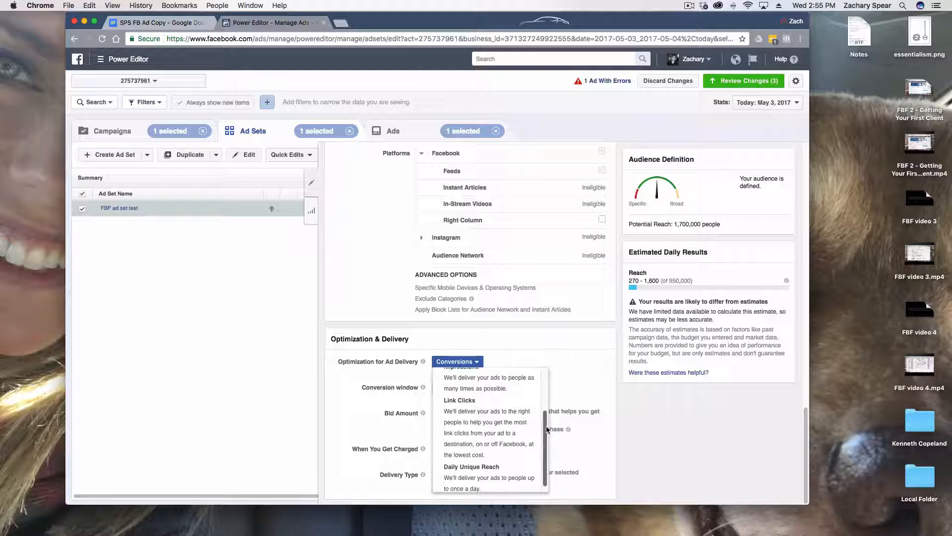
scroll(548, 427, up, 1)
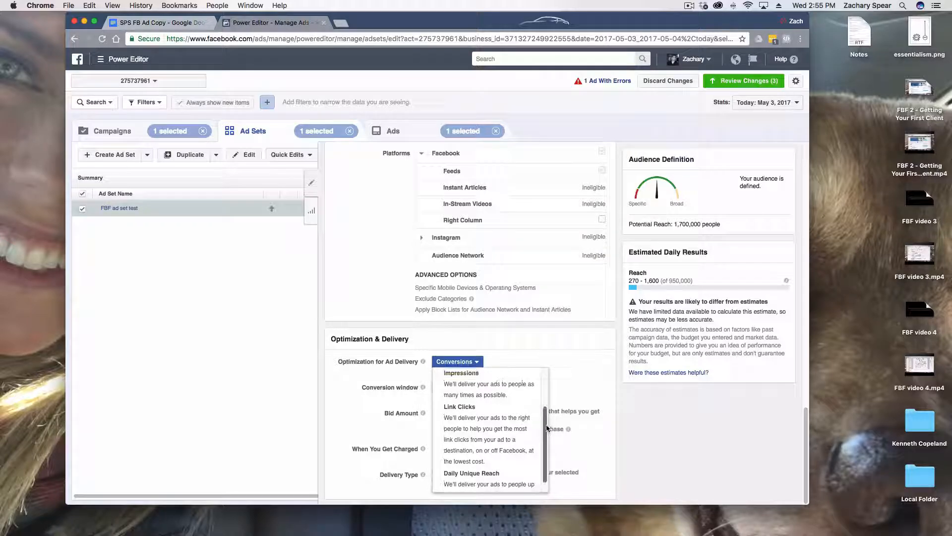
Try Link Clicks as the ad delivery optimization, read the accompanying notice, and switch back to Conversions
click(497, 437)
scroll(620, 407, down, 1)
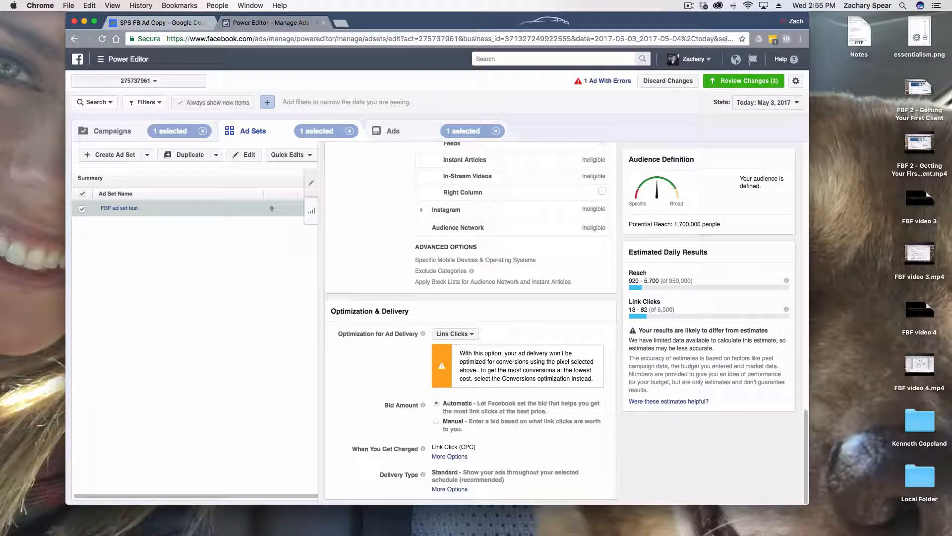
drag(466, 353, 523, 369)
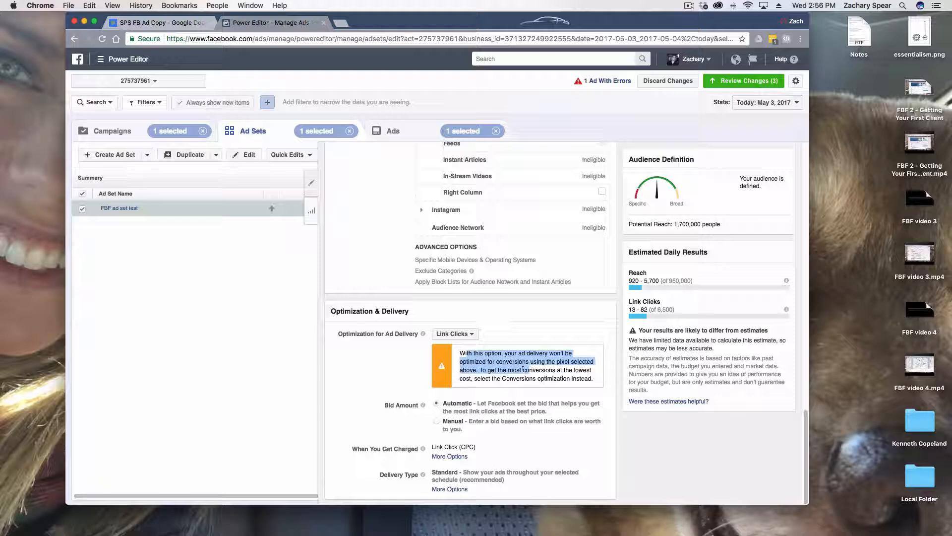
click(616, 372)
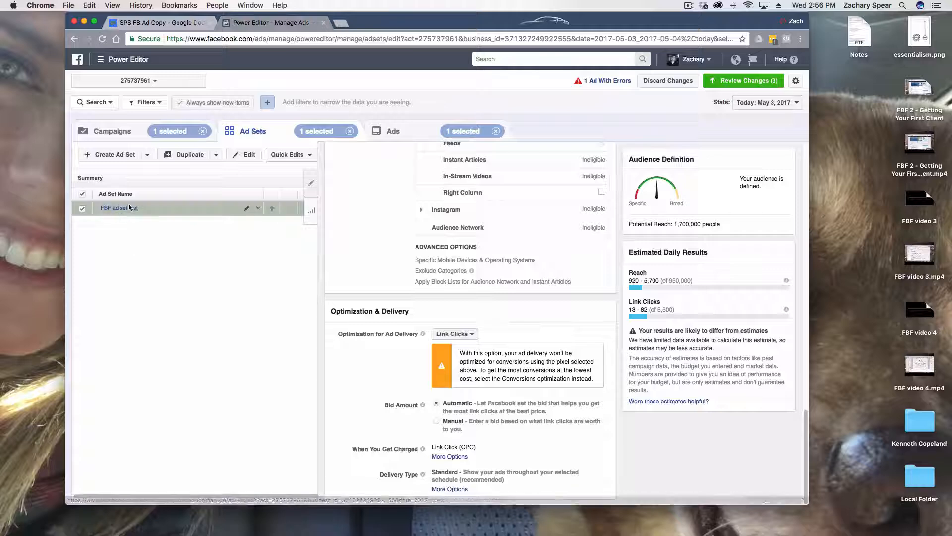
click(452, 334)
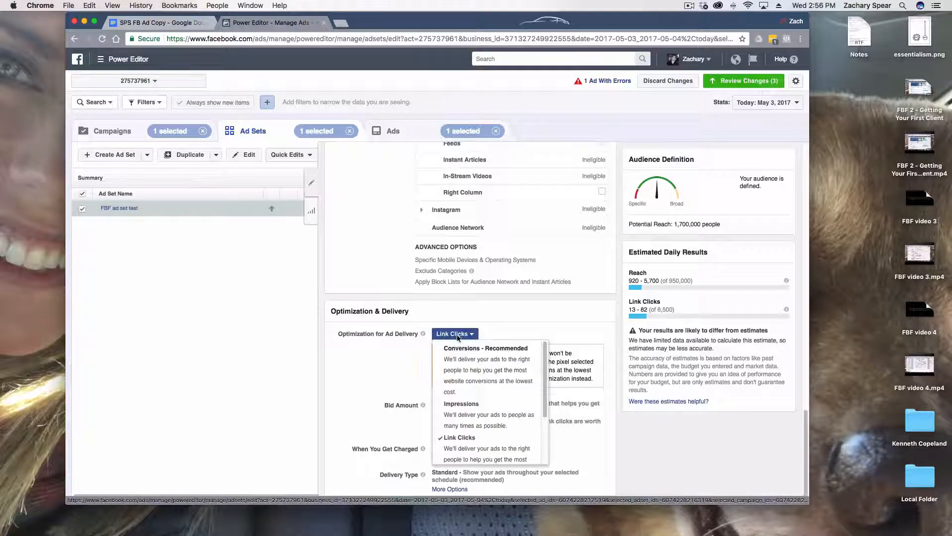
click(472, 365)
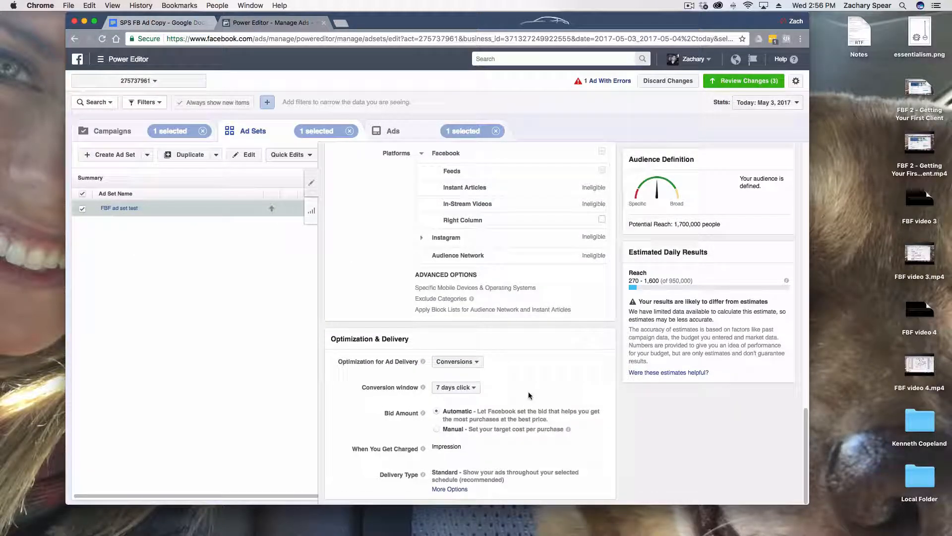
Set the ad set's optimization for ad delivery to Link Clicks
click(468, 364)
click(467, 471)
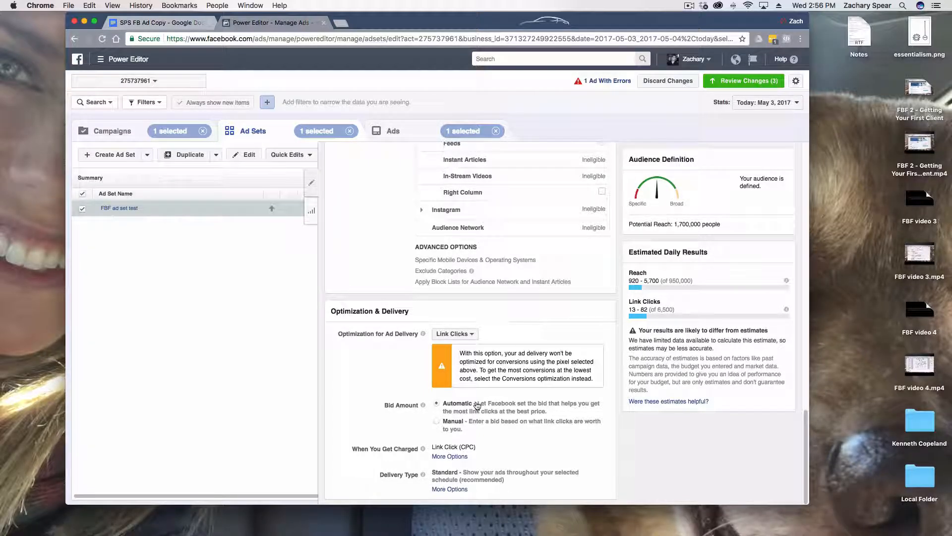
Try a manual bid amount per link click and return the bid to Automatic
click(456, 421)
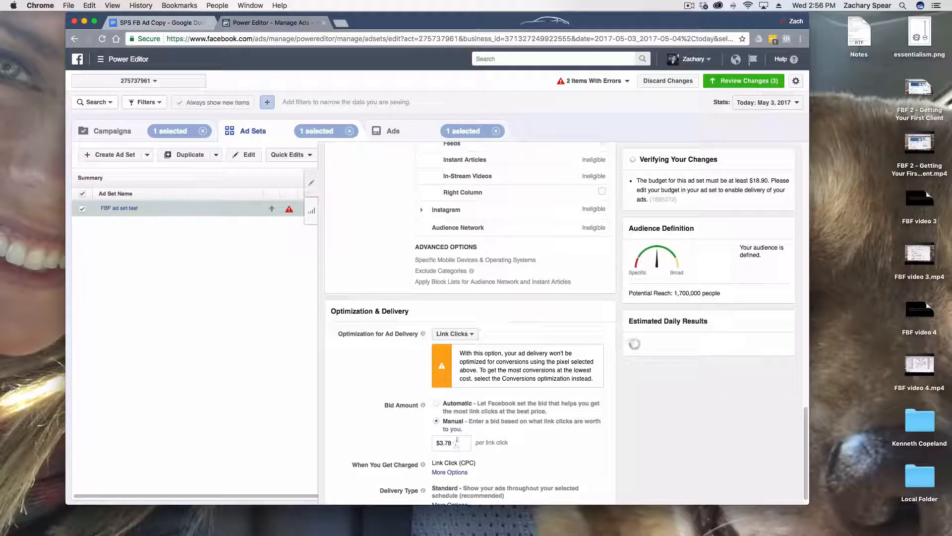
drag(452, 442, 441, 441)
click(456, 441)
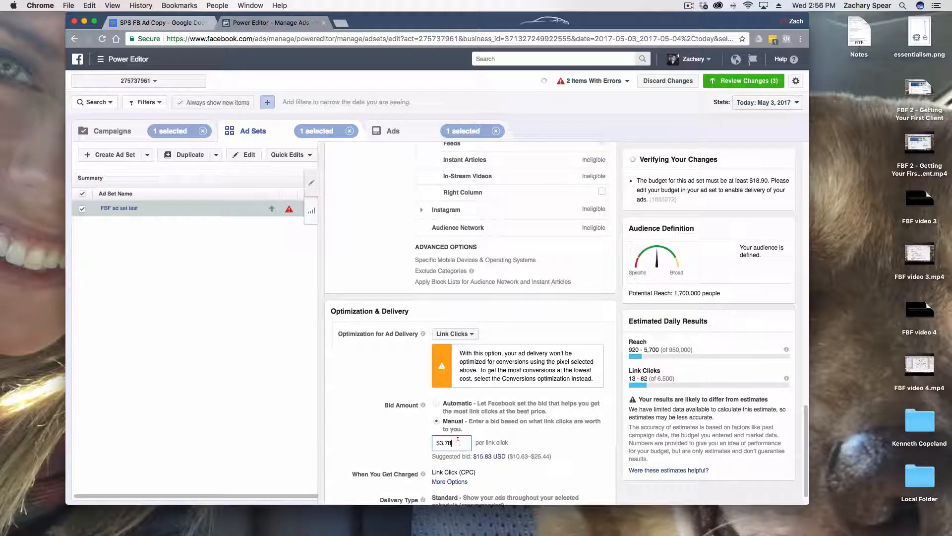
click(450, 406)
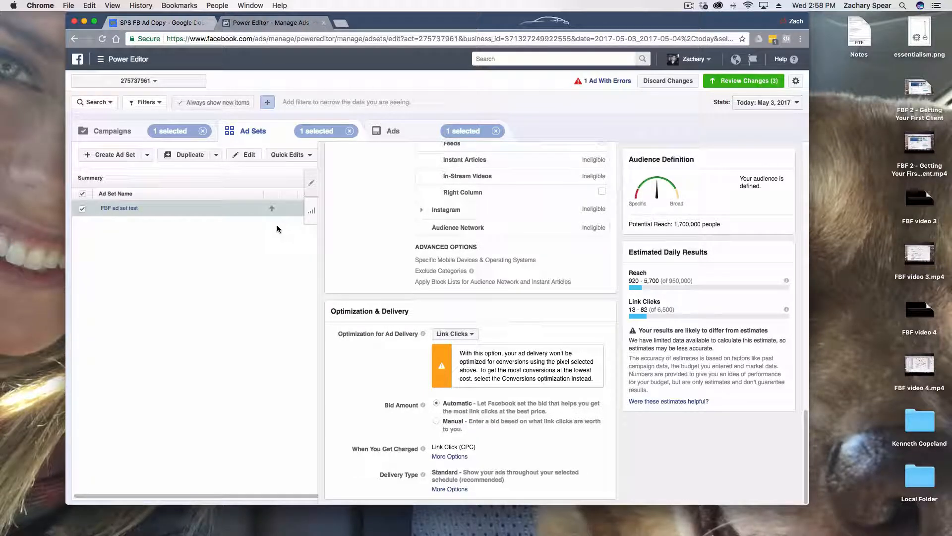
Open the "super duper ad" for editing and set its Facebook Page to the page bearing the account owner's name
click(363, 127)
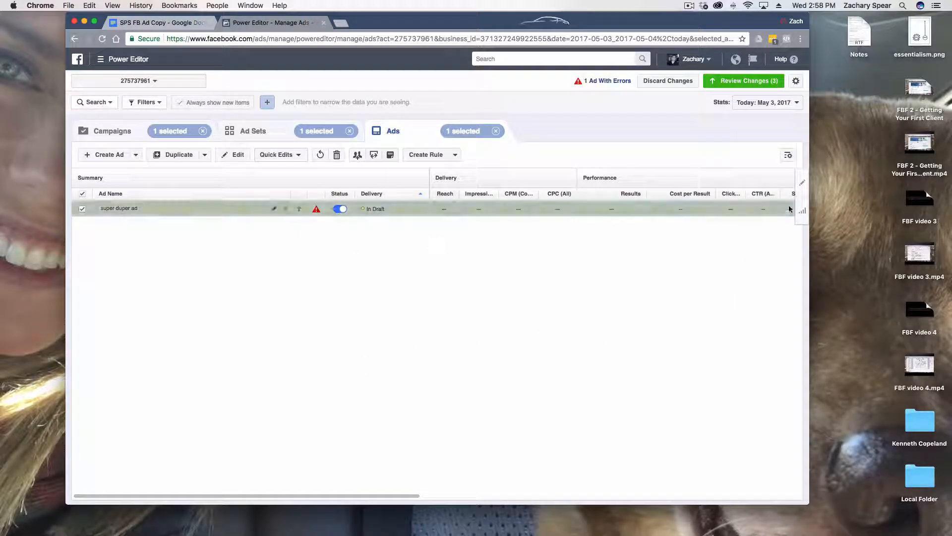
click(802, 182)
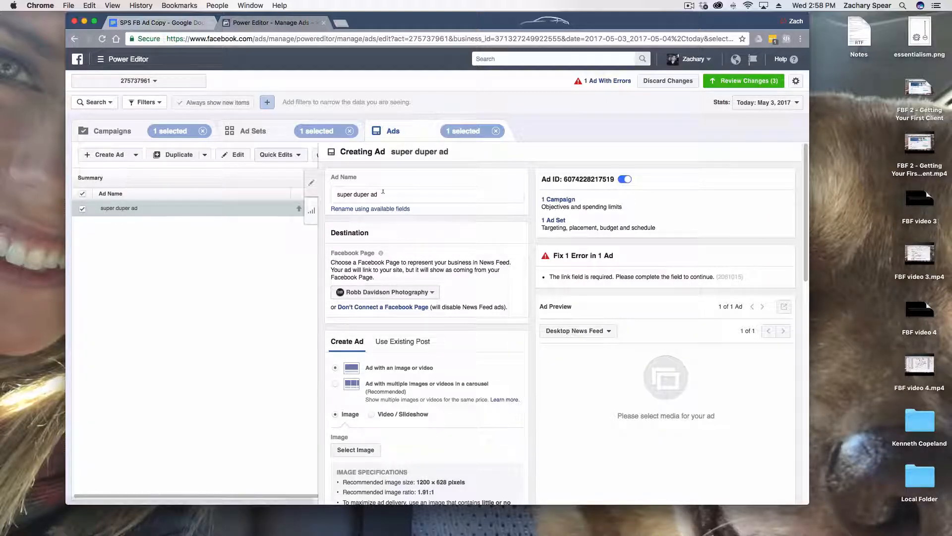
click(400, 293)
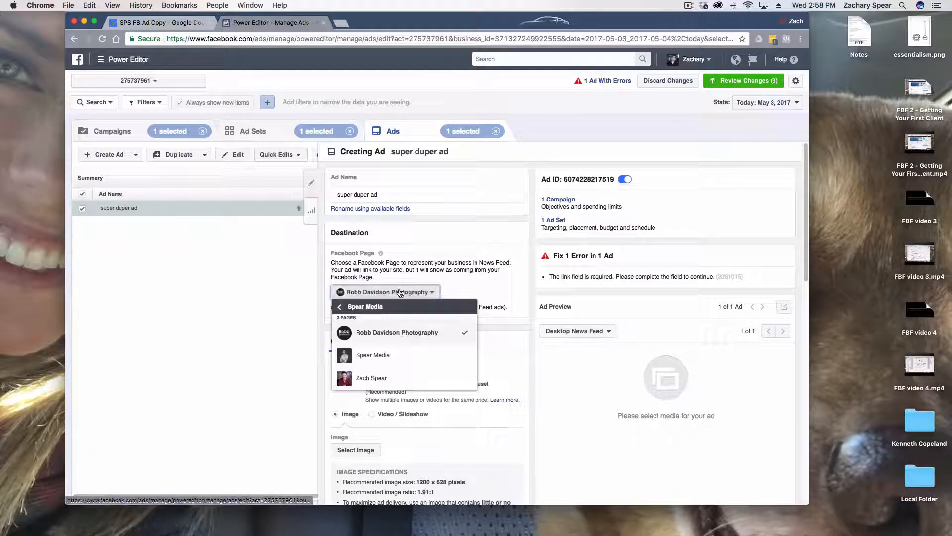
click(400, 378)
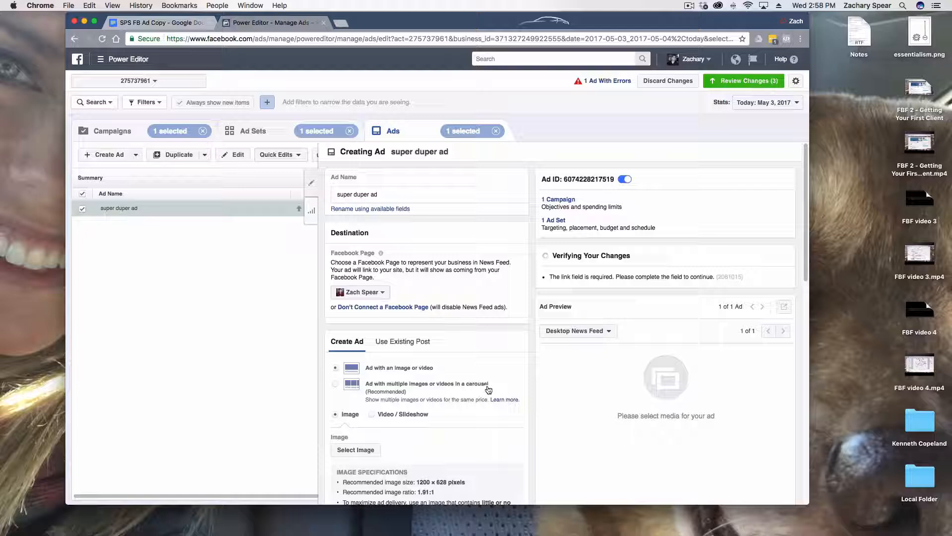
Select the "Free script ad 2.jpg" picture from the image library as the ad's image
scroll(492, 340, down, 4)
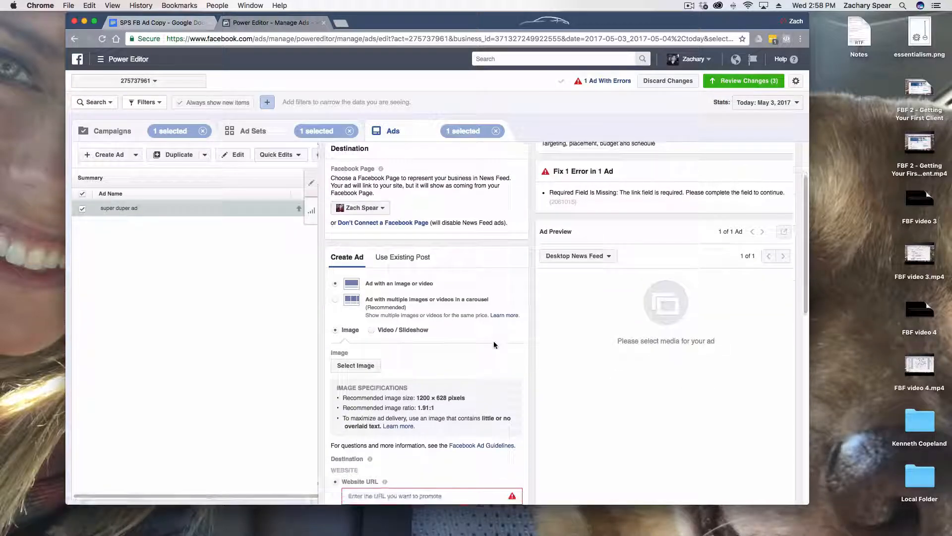
scroll(493, 341, down, 4)
click(359, 298)
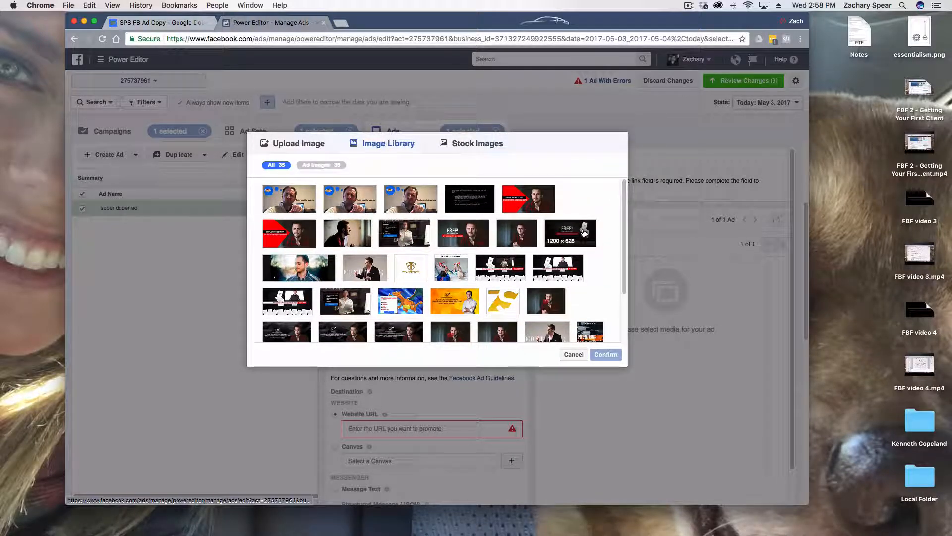
click(584, 233)
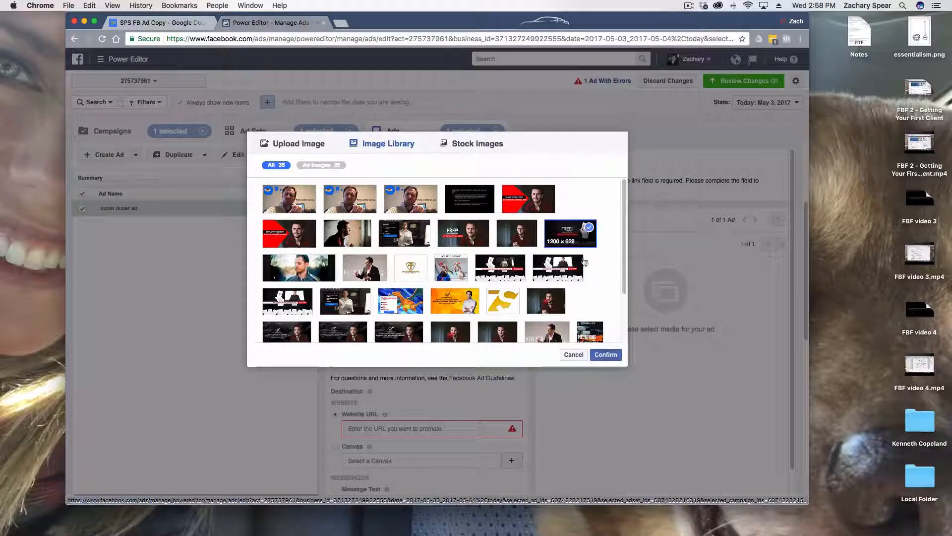
click(605, 354)
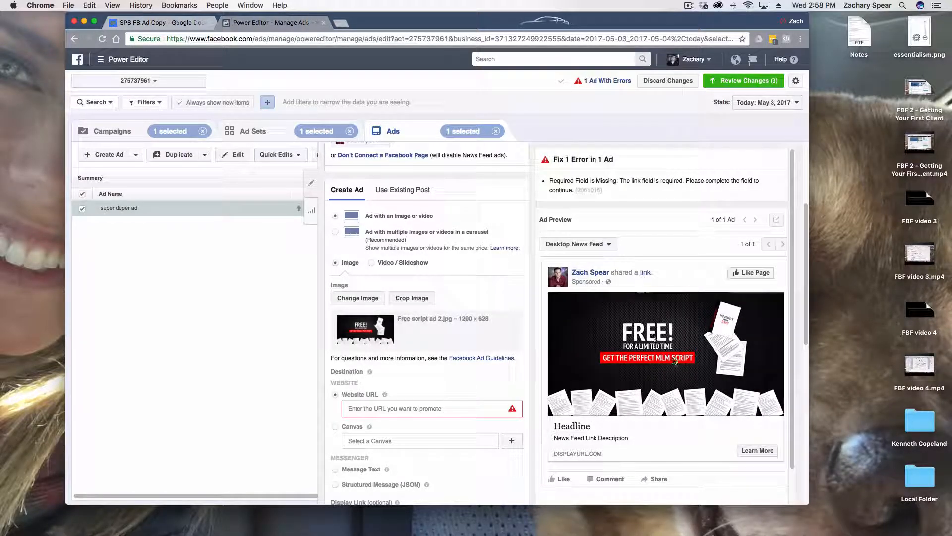
Replace the ad's image with "flannel side.jpg" from the image library
click(361, 298)
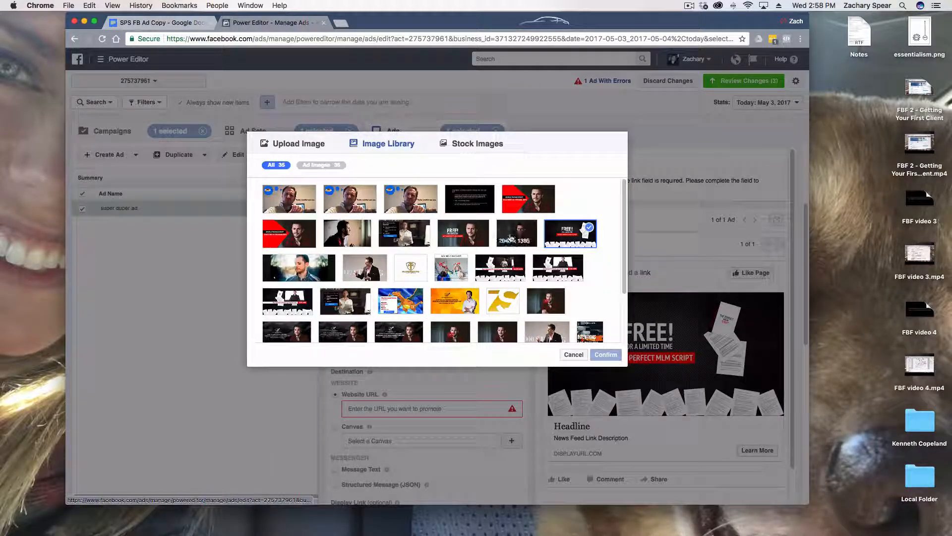
click(516, 233)
click(602, 355)
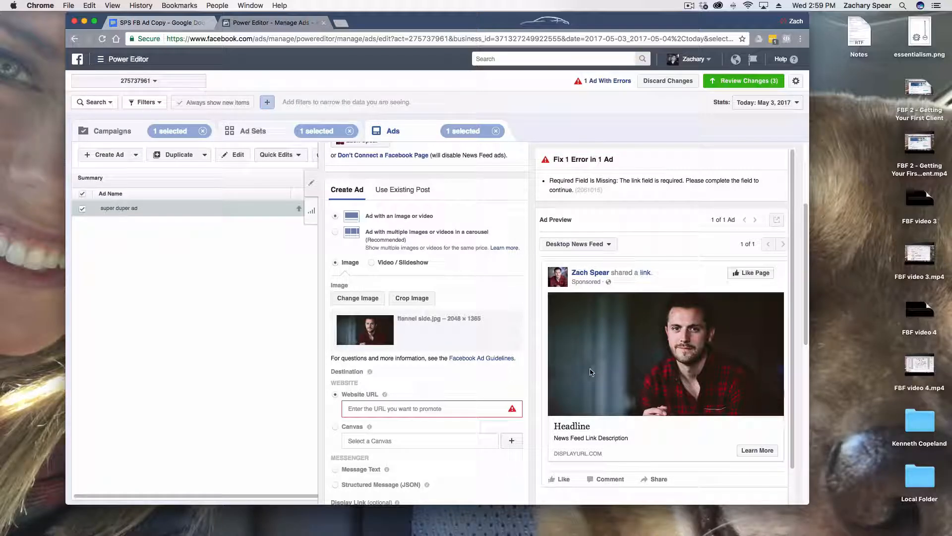
click(361, 300)
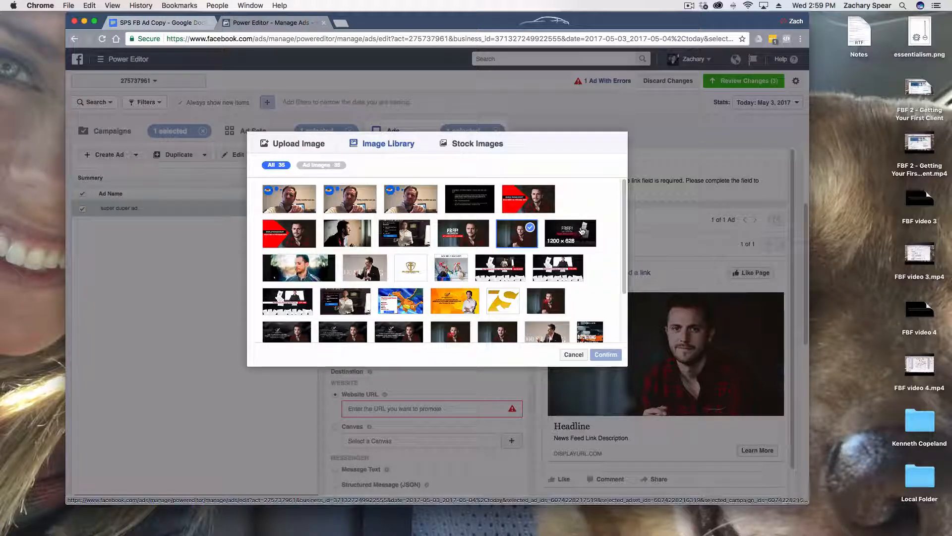
click(585, 359)
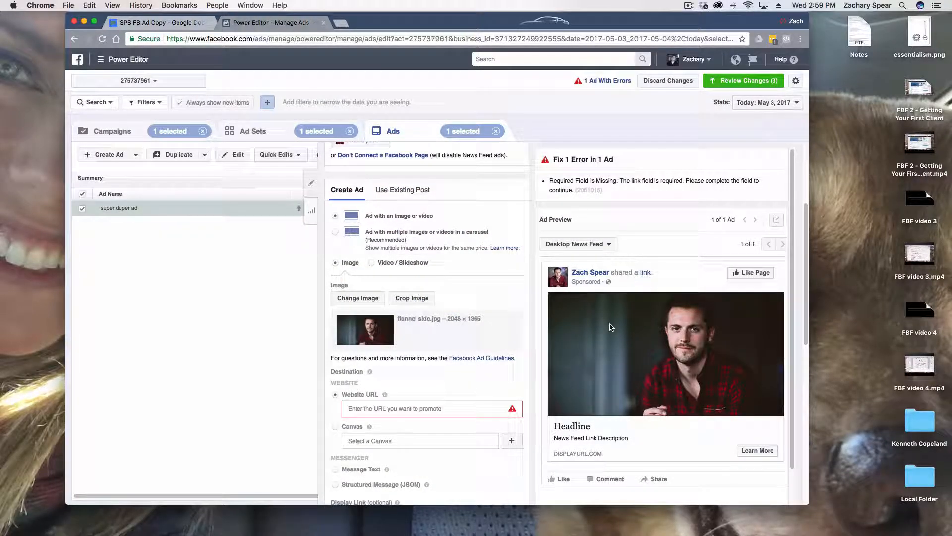
Try "Impasta 2 Retarget.jpg" from the image library as the ad's image and switch back to "flannel side.jpg"
click(359, 299)
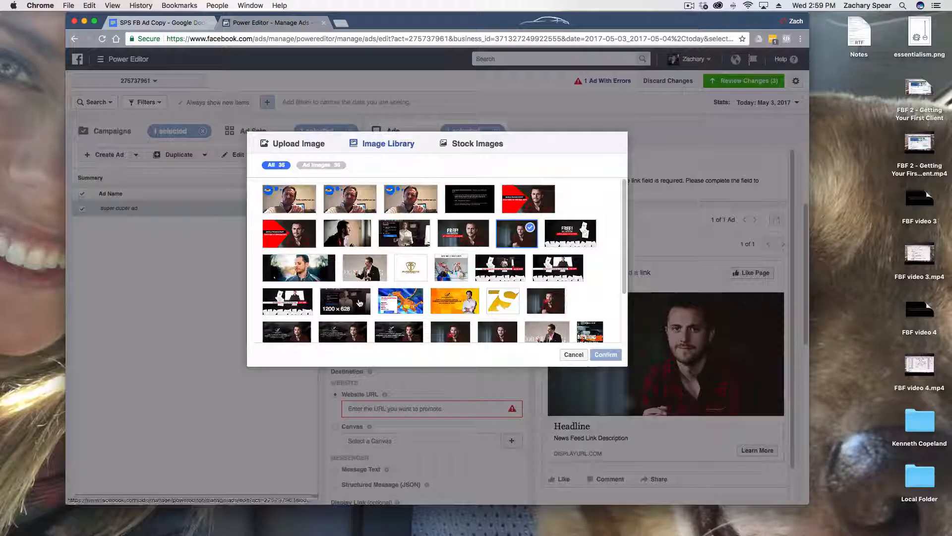
click(289, 199)
click(605, 354)
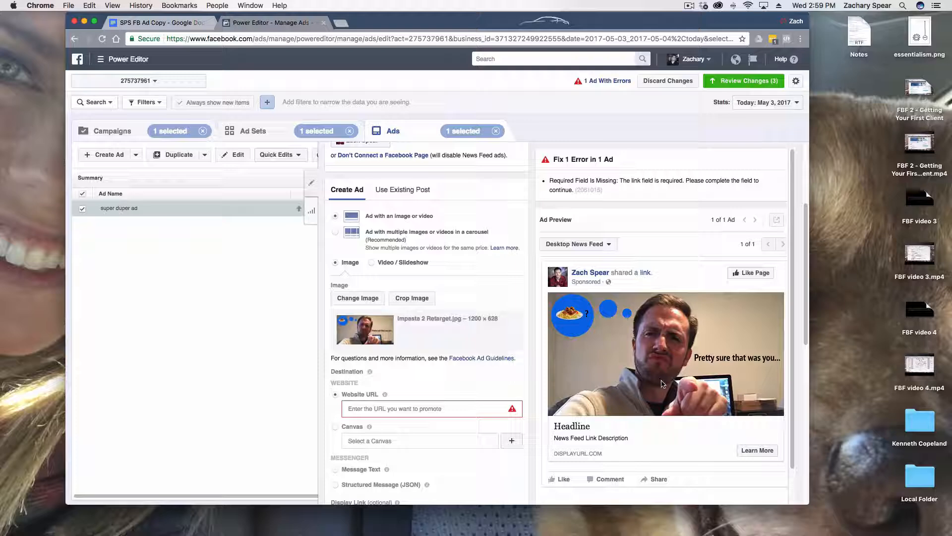
click(366, 298)
click(517, 234)
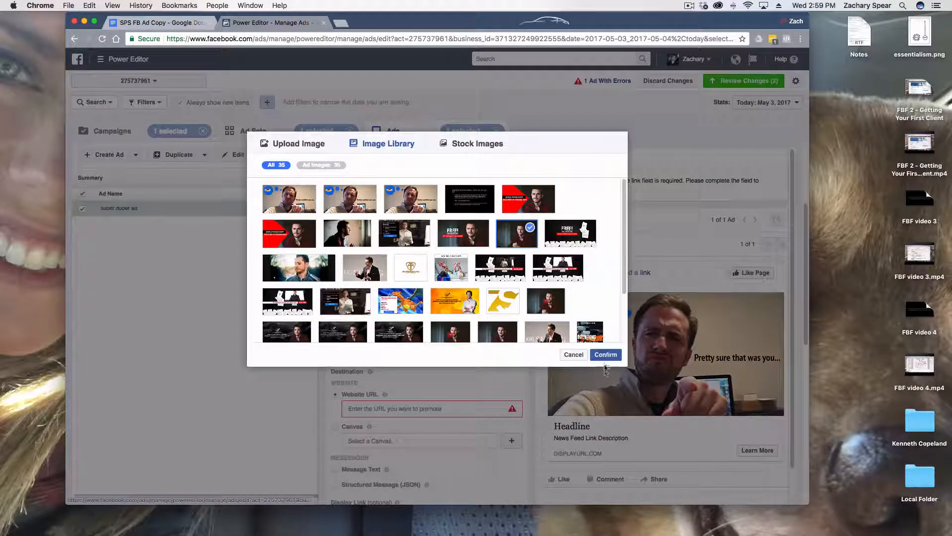
click(604, 355)
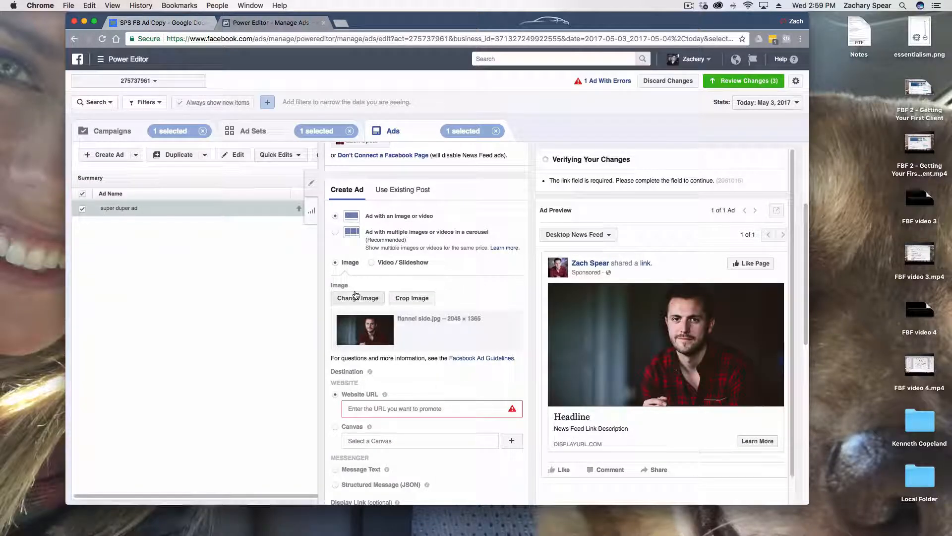
Open the sponsoring site's free-mlm-script landing page in a new browser tab
scroll(439, 374, down, 5)
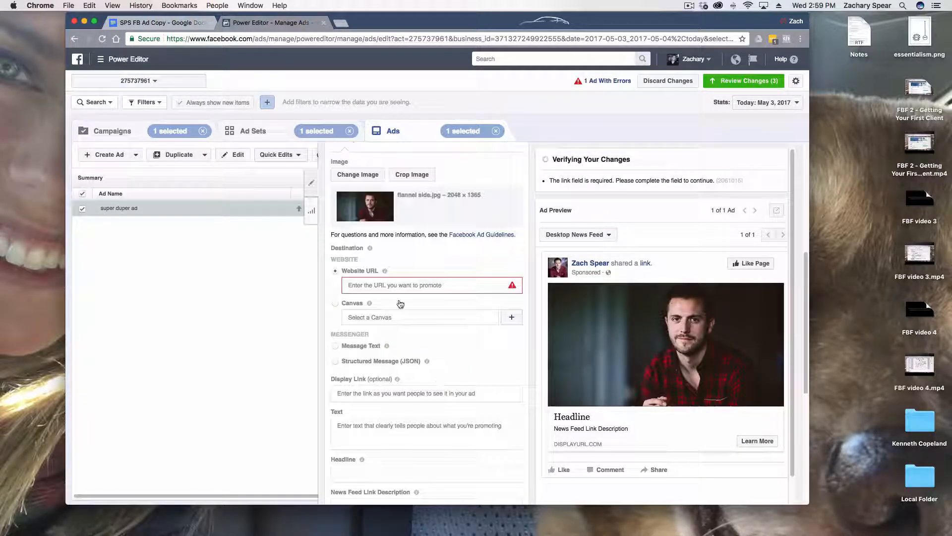
click(397, 286)
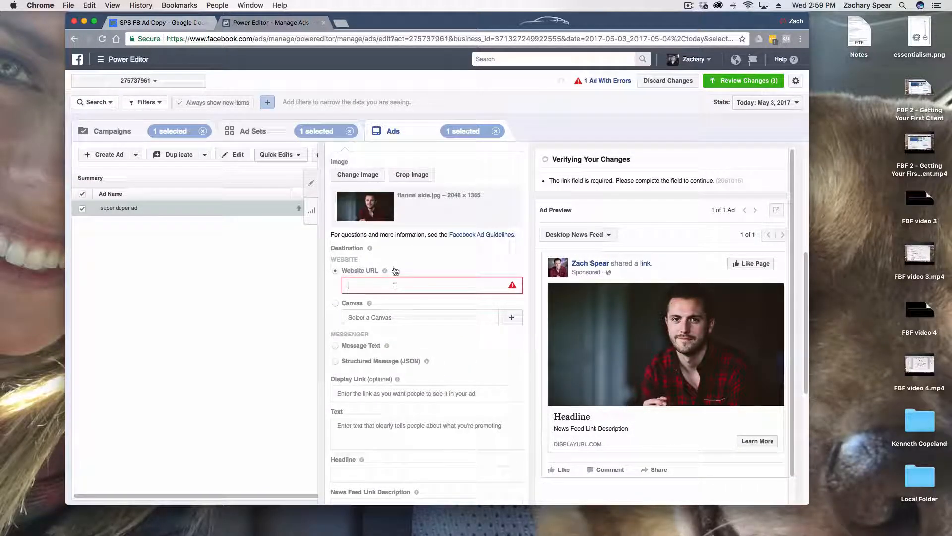
click(340, 24)
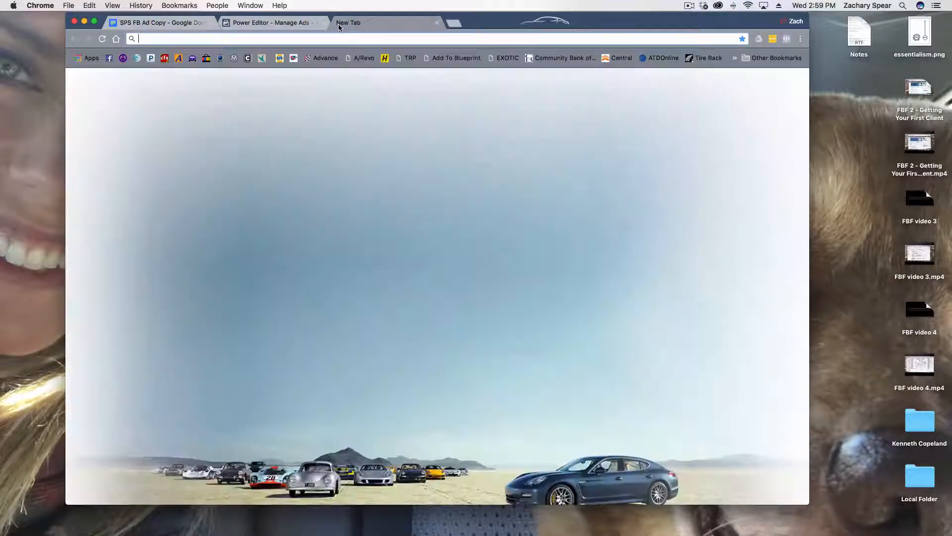
text(spon)
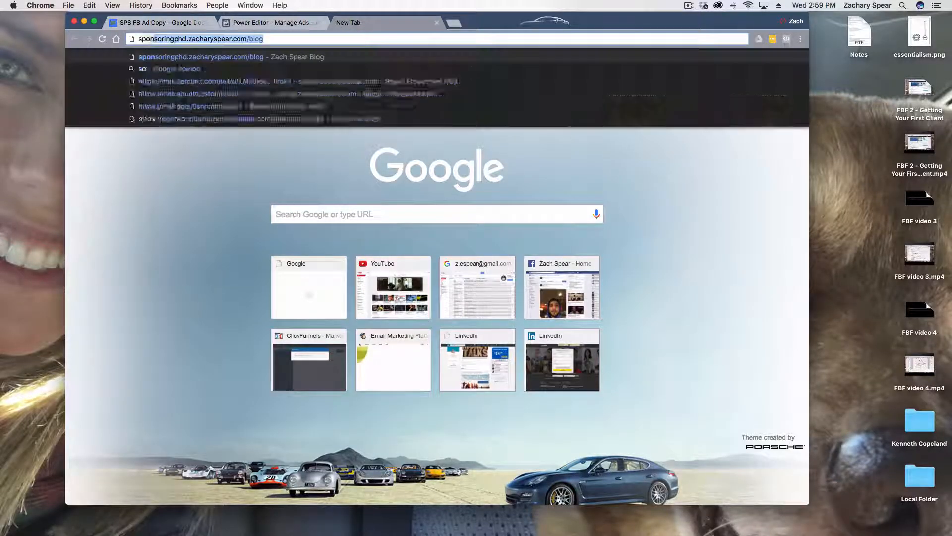
text(s)
key(Right)
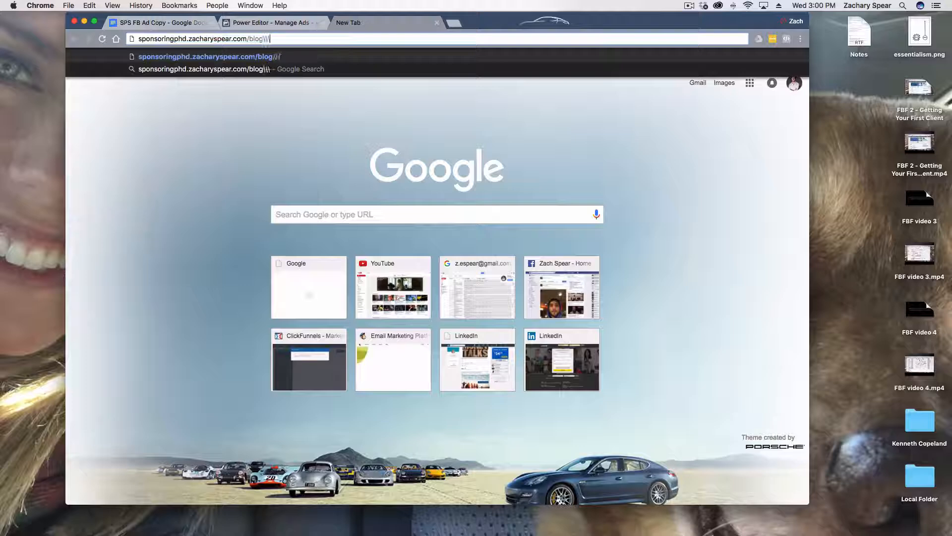
key(BackSpace)
key(BackSpace)
key(BackSpace)
key(BackSpace)
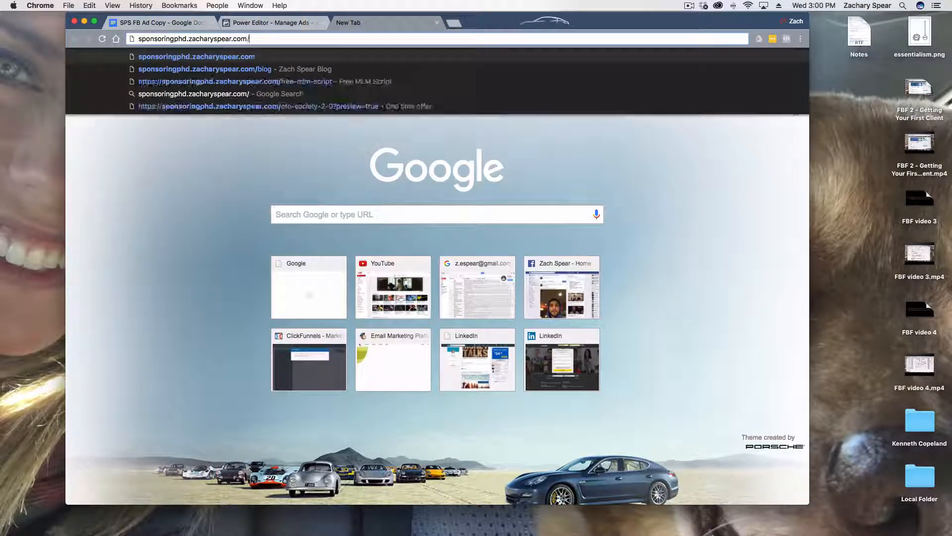
key(Down)
key(Down)
key(Return)
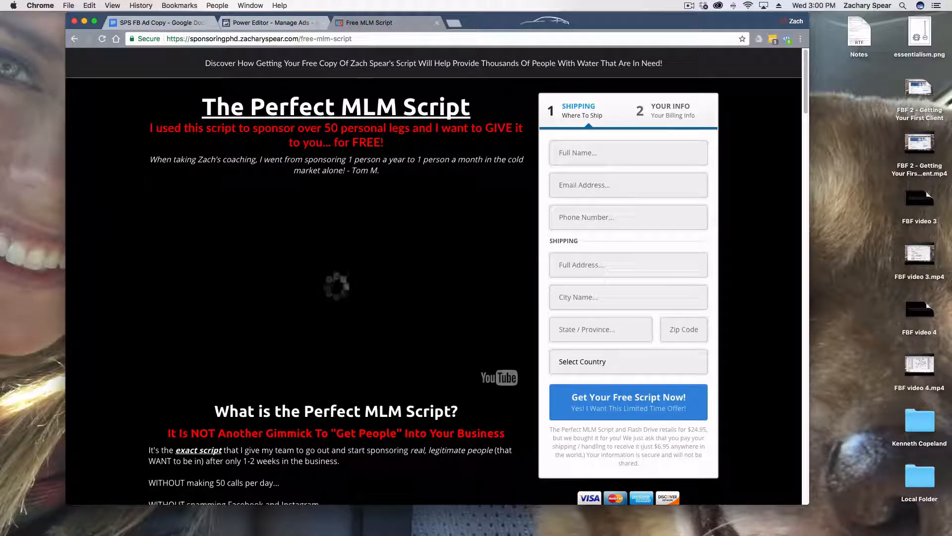
Set the ad's destination Website URL in Power Editor to the address of the free-mlm-script landing page
click(280, 23)
click(399, 291)
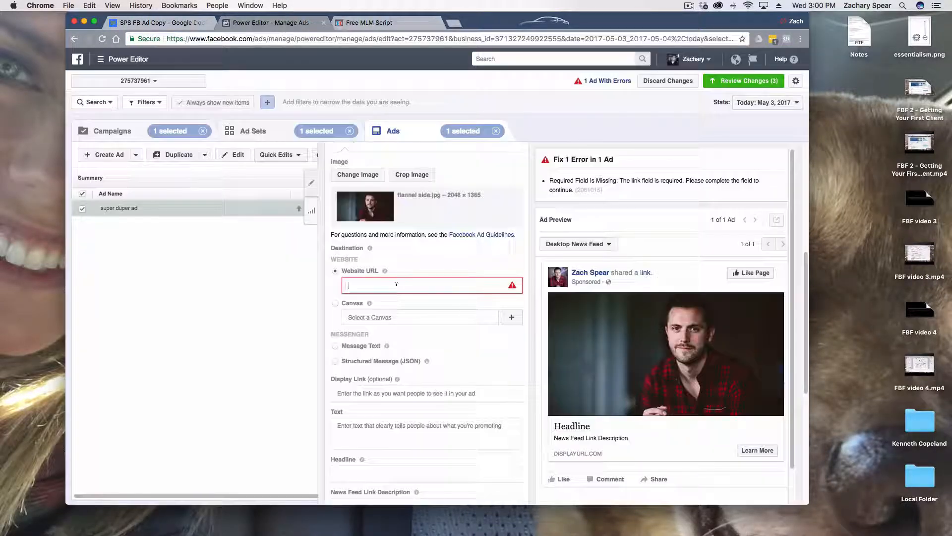
text(https://sponsoringphd.zacharyspear.com/free-mlm-script)
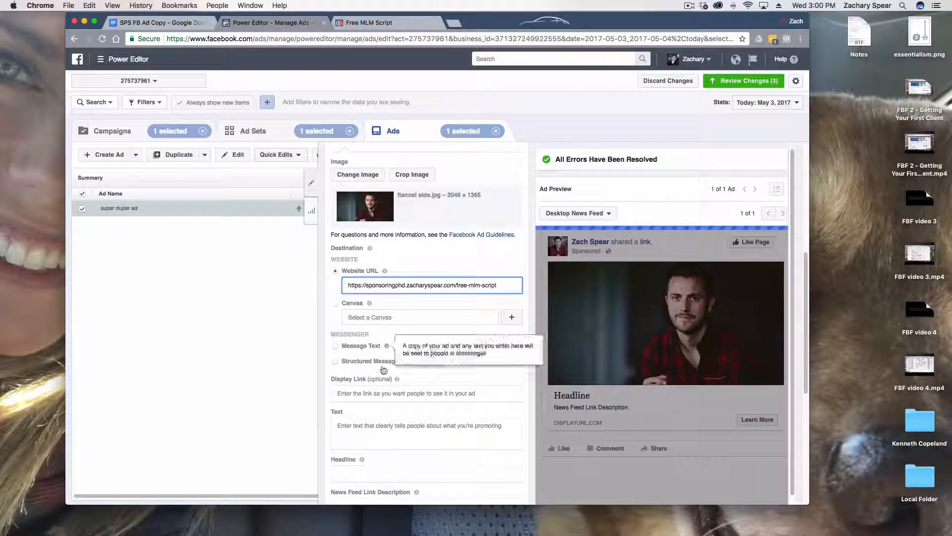
click(373, 392)
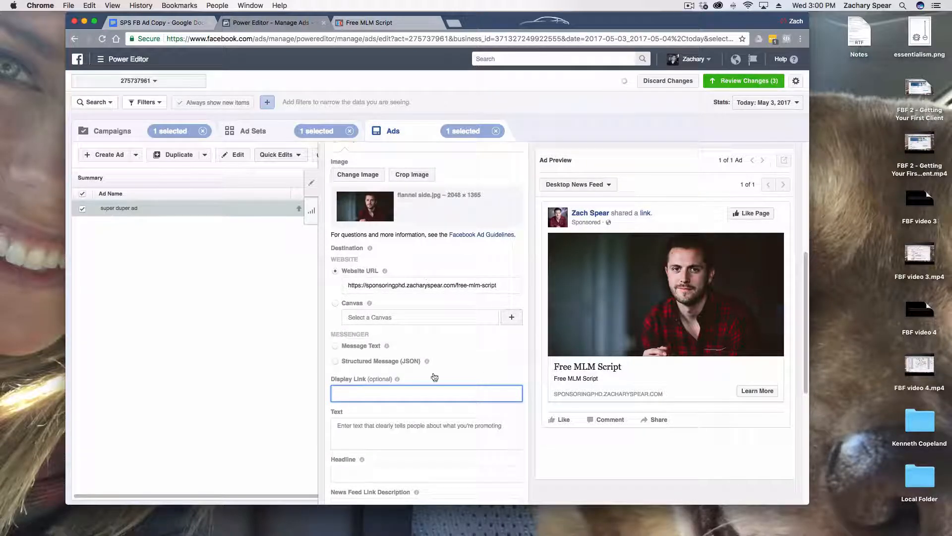
click(404, 282)
click(404, 393)
text(www.iam)
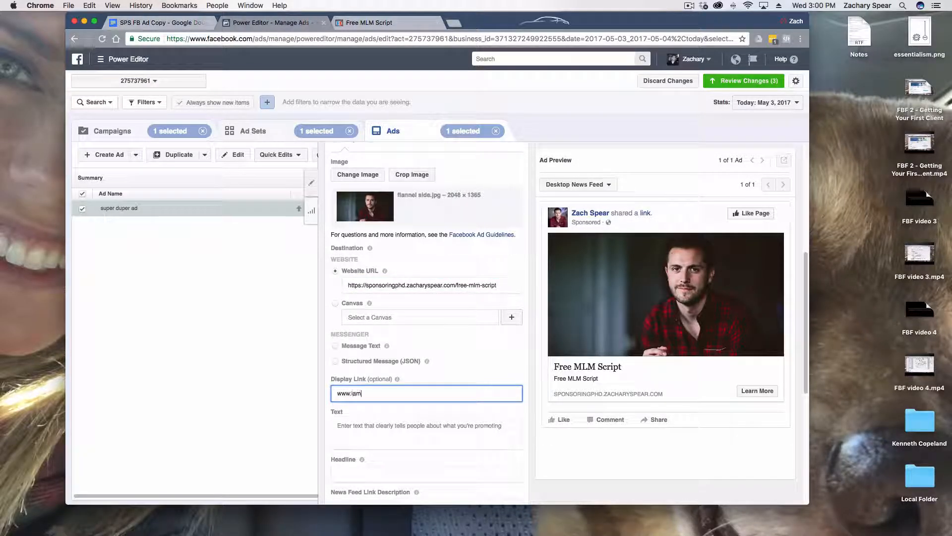
text(thebb)
text(m.com)
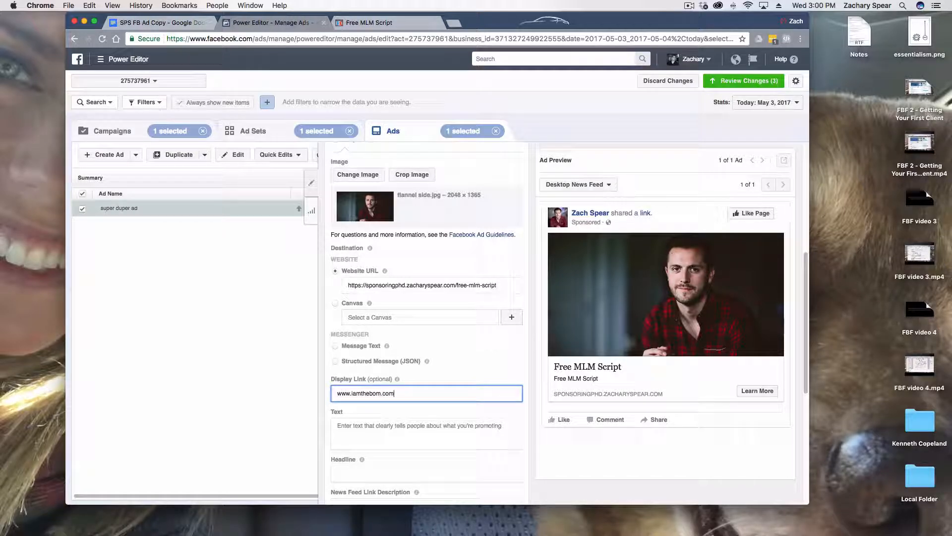
key(BackSpace)
key(BackSpace)
key(BackSpace)
key(BackSpace)
text(b.com)
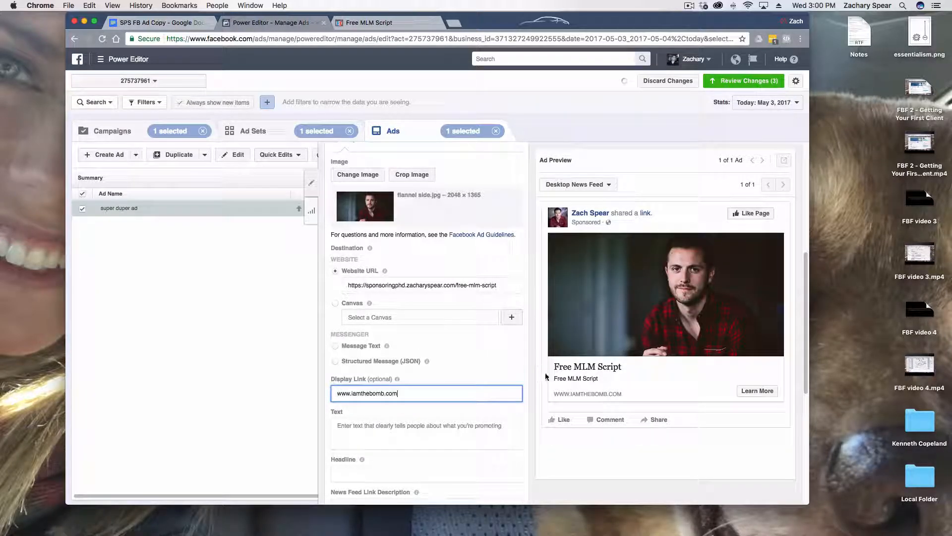
triple_click(365, 393)
key(BackSpace)
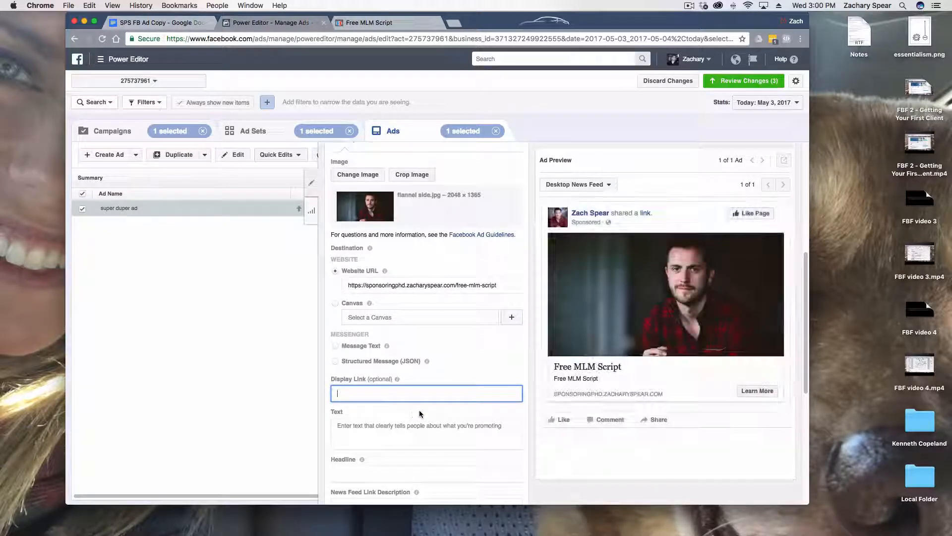
Copy the whole "Long form ad 3.0" letter, from "Dear Network Marketer" through the P.S., in the SPS FB Ad Copy document
scroll(424, 399, down, 1)
scroll(425, 399, down, 1)
scroll(424, 395, down, 4)
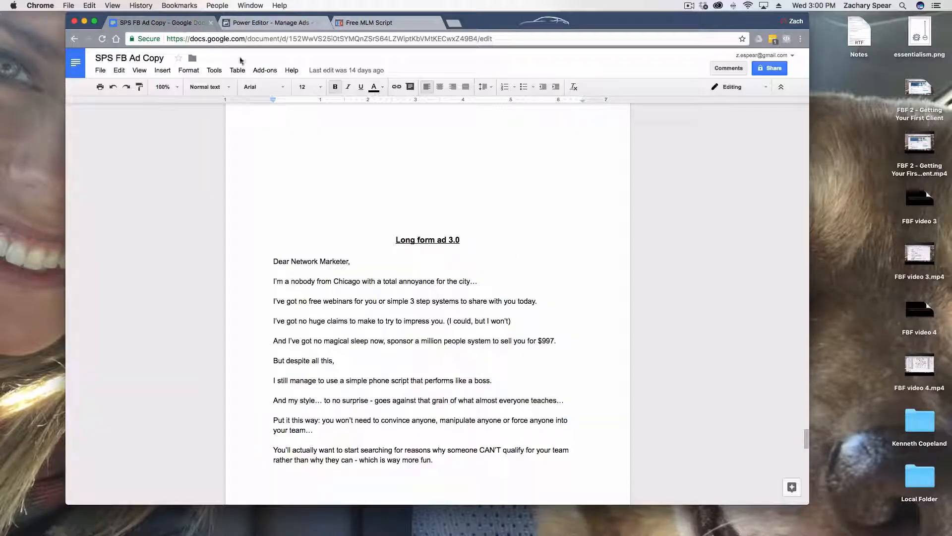
click(159, 22)
scroll(442, 374, down, 20)
drag(325, 270, 450, 410)
scroll(440, 366, down, 3)
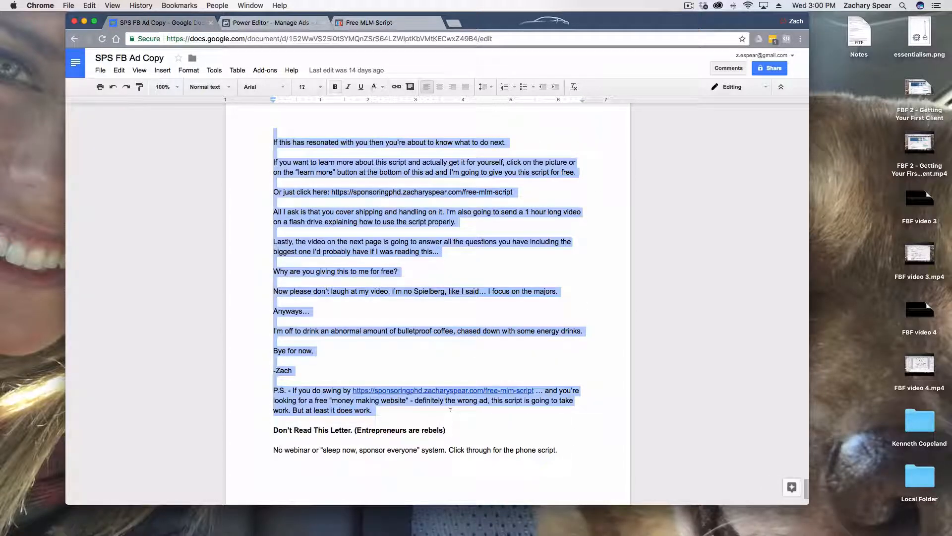
key(super+c)
Paste the copied long-form letter into the ad's Text field in Power Editor
key(ctrl+Tab)
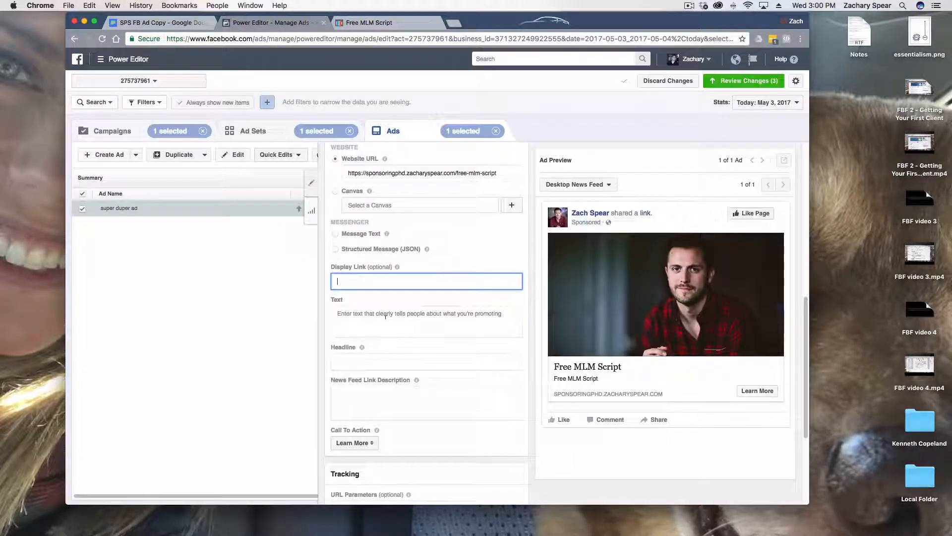
click(385, 316)
key(super+v)
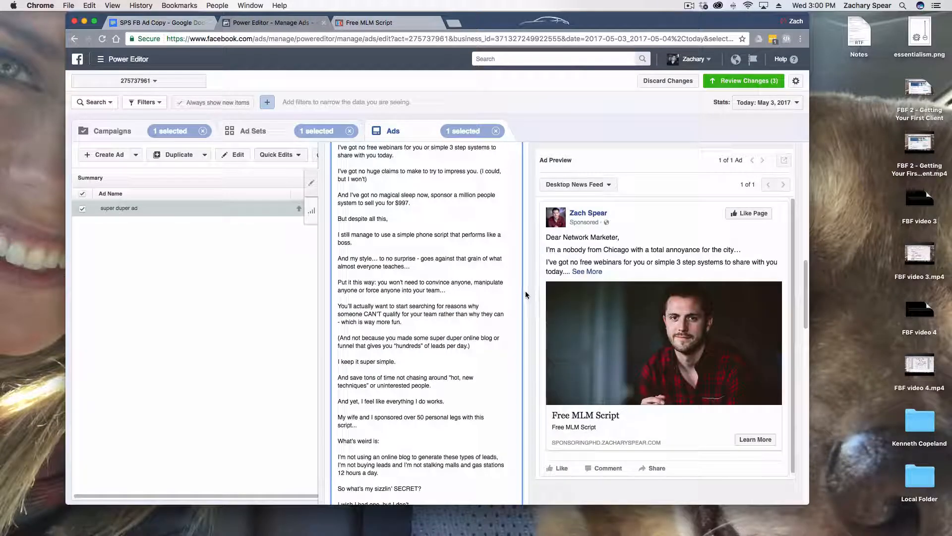
Read through the ad's pasted text from the greeting to the P.S. and check what the Headline field is for
scroll(485, 304, down, 5)
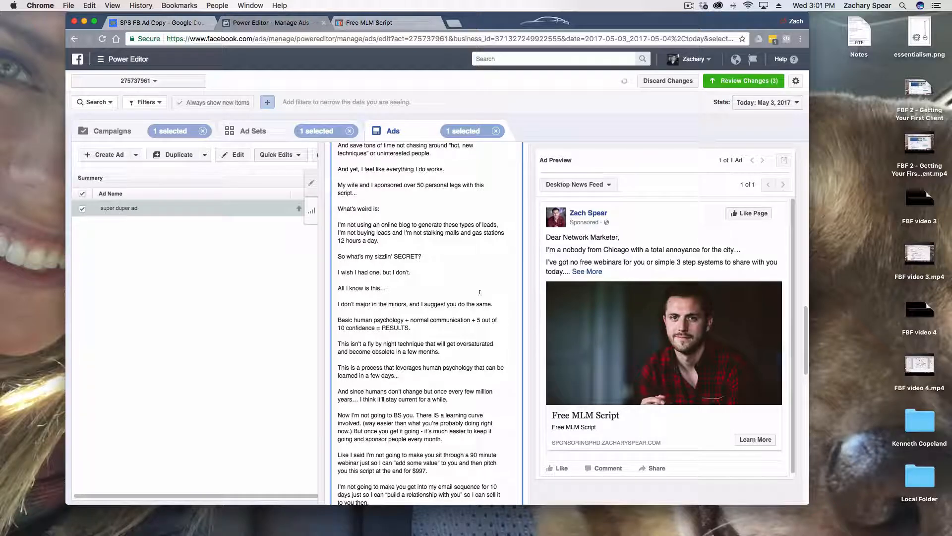
scroll(498, 321, down, 1)
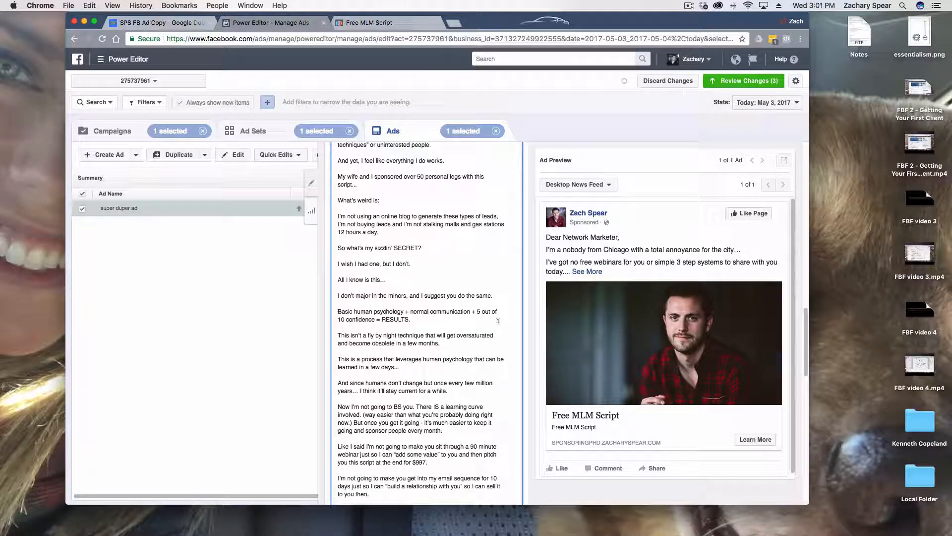
scroll(498, 320, down, 10)
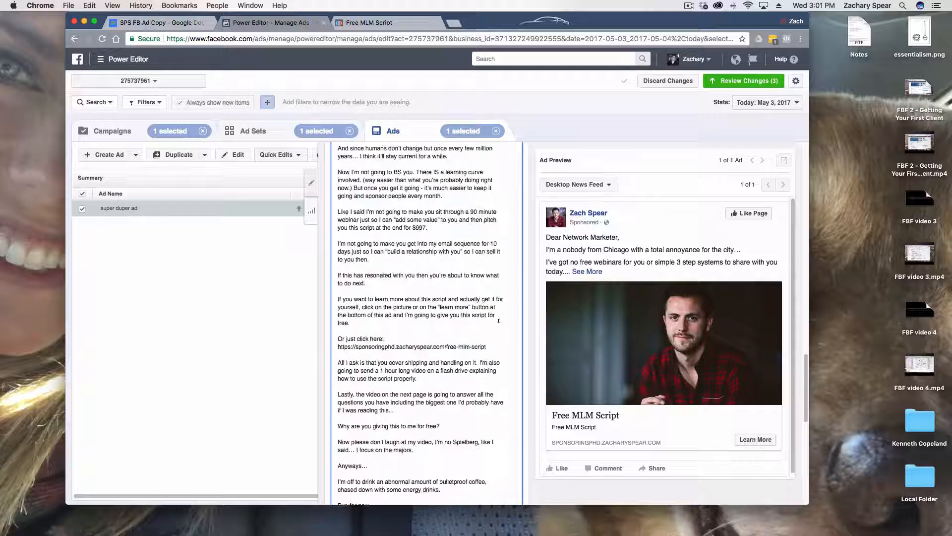
scroll(498, 320, down, 5)
mouse_move(360, 493)
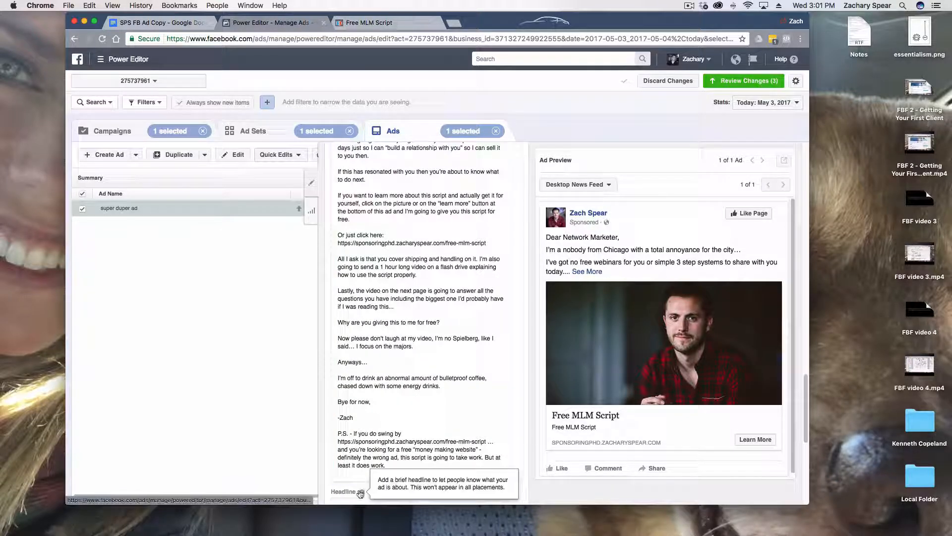
click(355, 475)
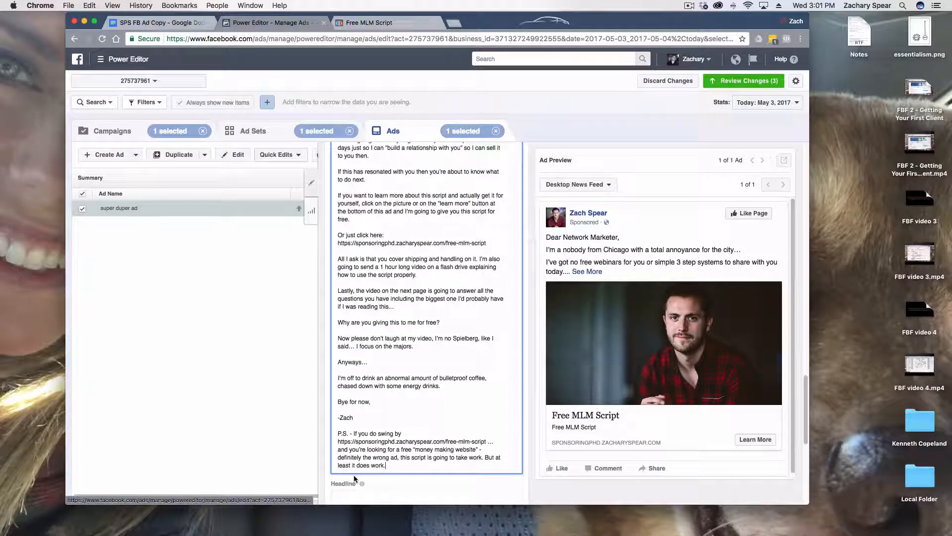
scroll(448, 432, up, 20)
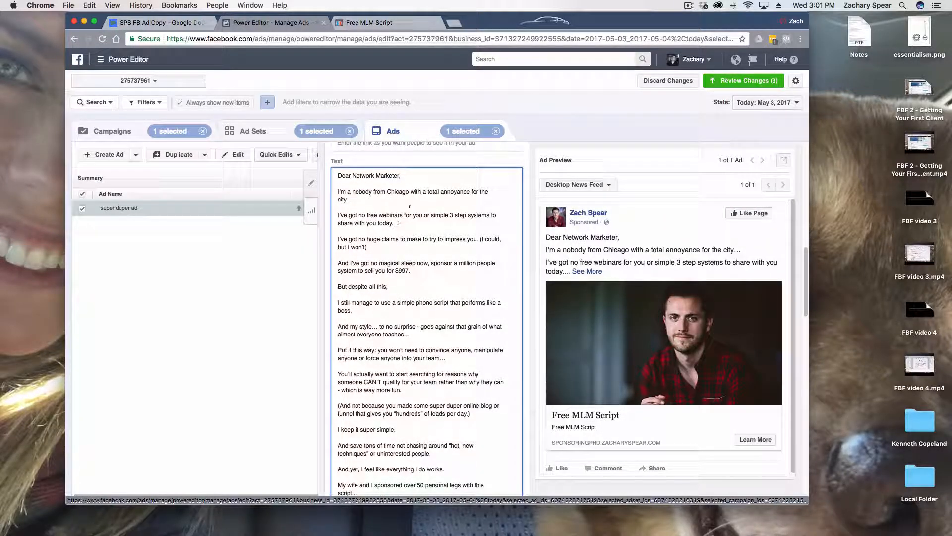
scroll(525, 366, down, 2)
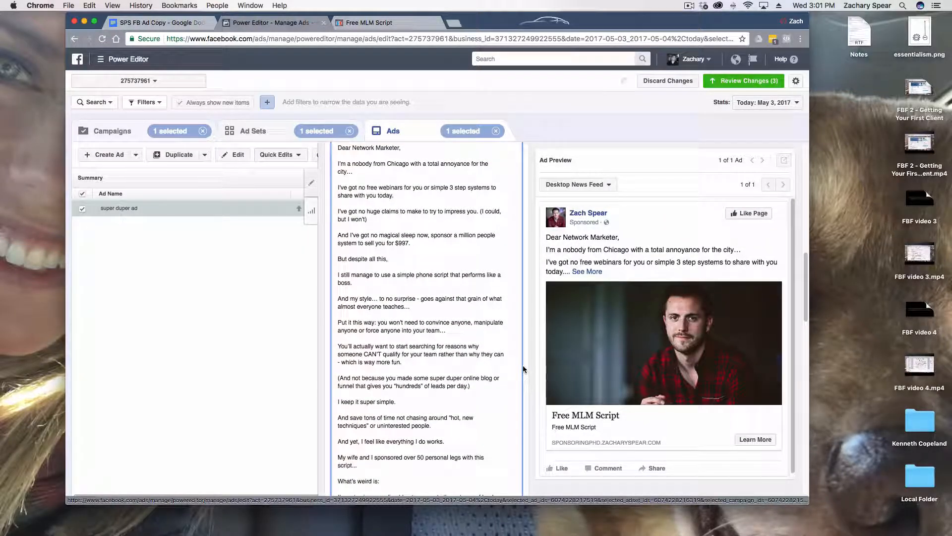
scroll(529, 362, down, 10)
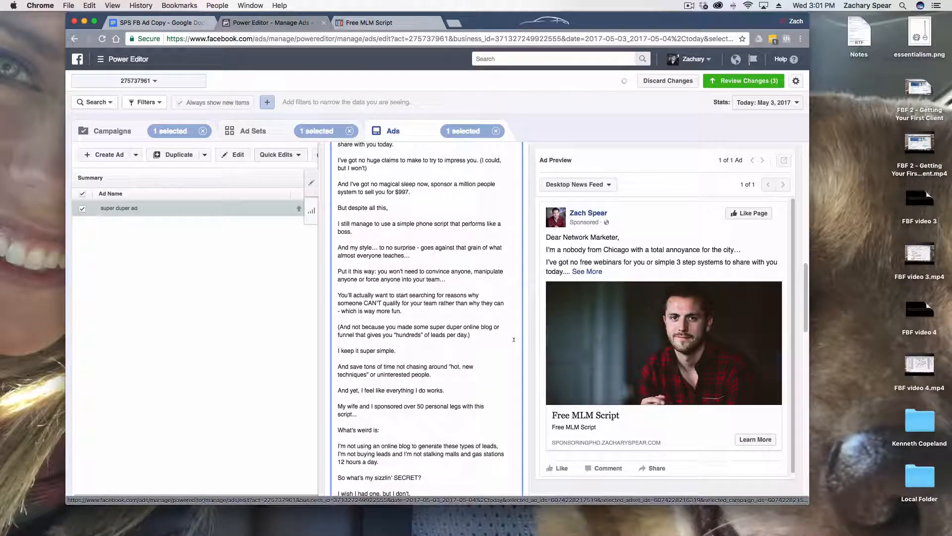
scroll(526, 346, down, 10)
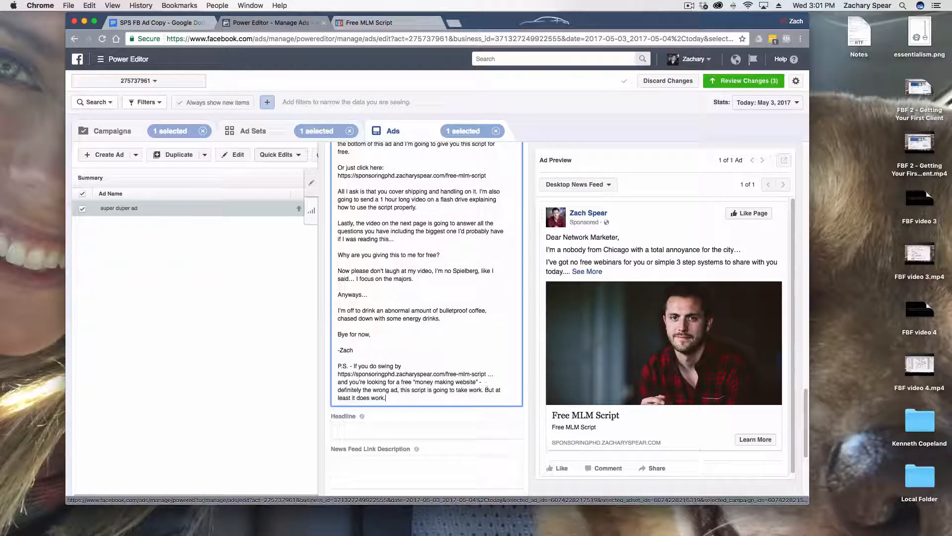
Copy "Don't Read This Letter. (Entrepreneurs are rebels)" from the SPS FB Ad Copy document into the ad's headline in Power Editor
click(159, 22)
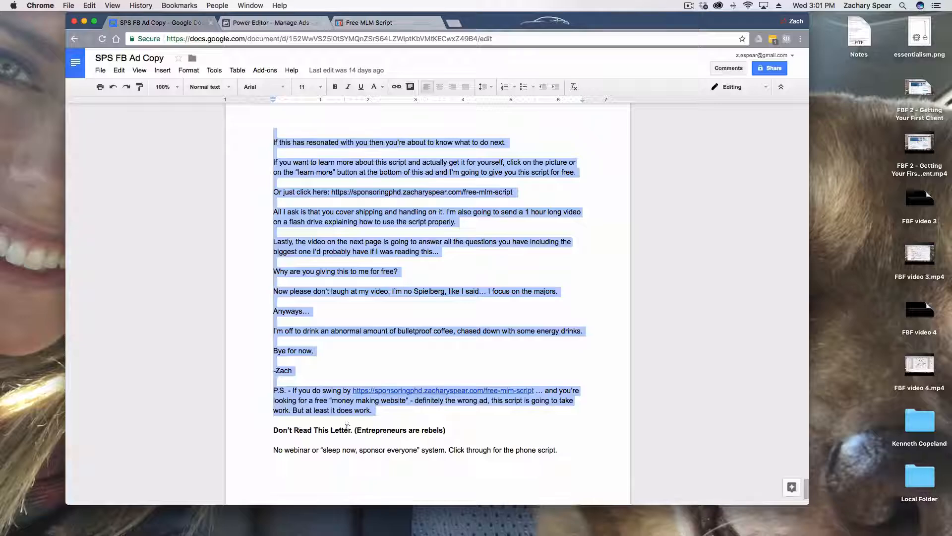
double_click(342, 429)
triple_click(344, 429)
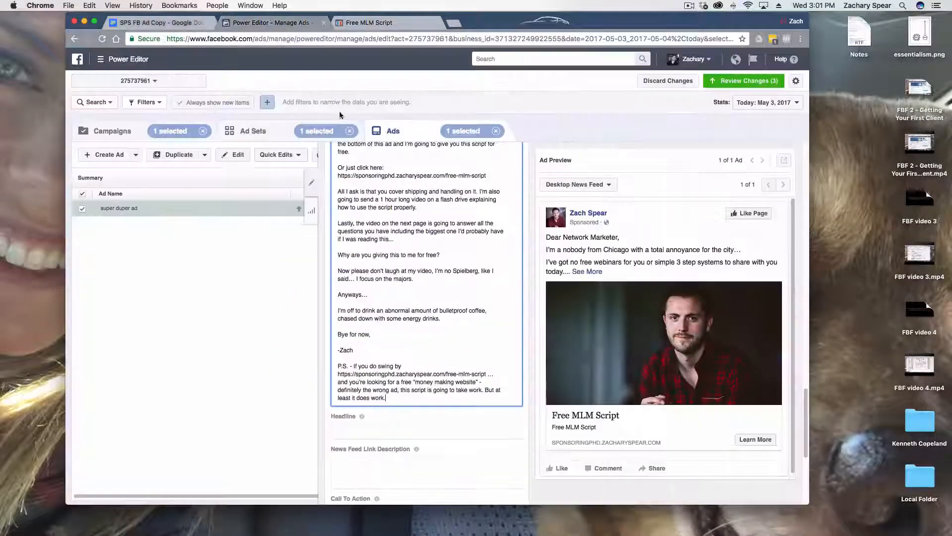
click(271, 22)
click(416, 431)
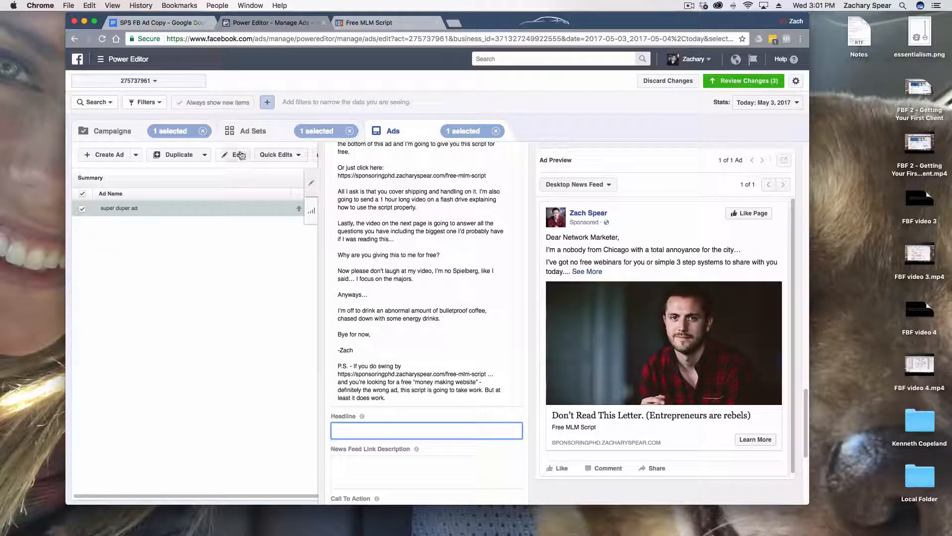
Copy "No webinar or "sleep now, sponsor everyone" system. Click through for the phone script." from SPS FB Ad Copy into the ad's News Feed Link Description
click(156, 21)
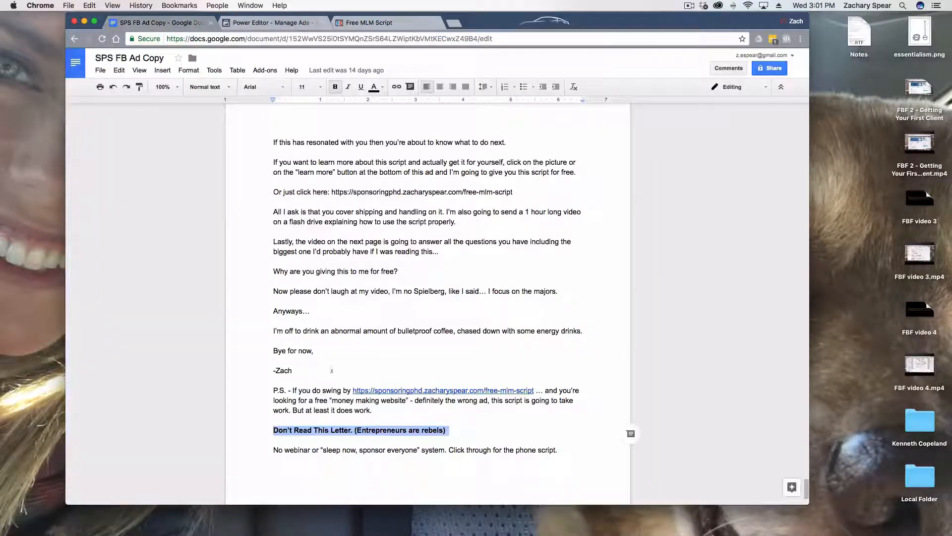
triple_click(350, 452)
key(cmd+c)
click(302, 24)
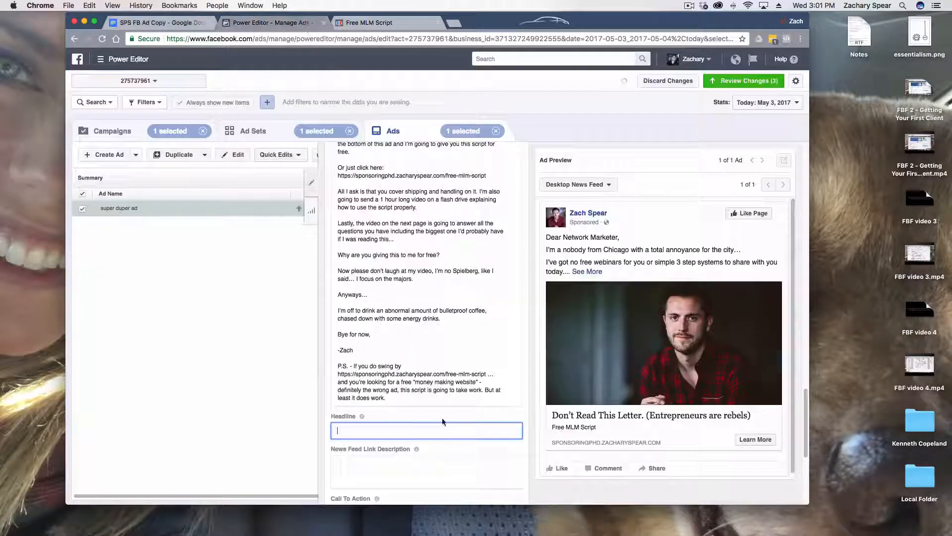
click(402, 463)
key(cmd+v)
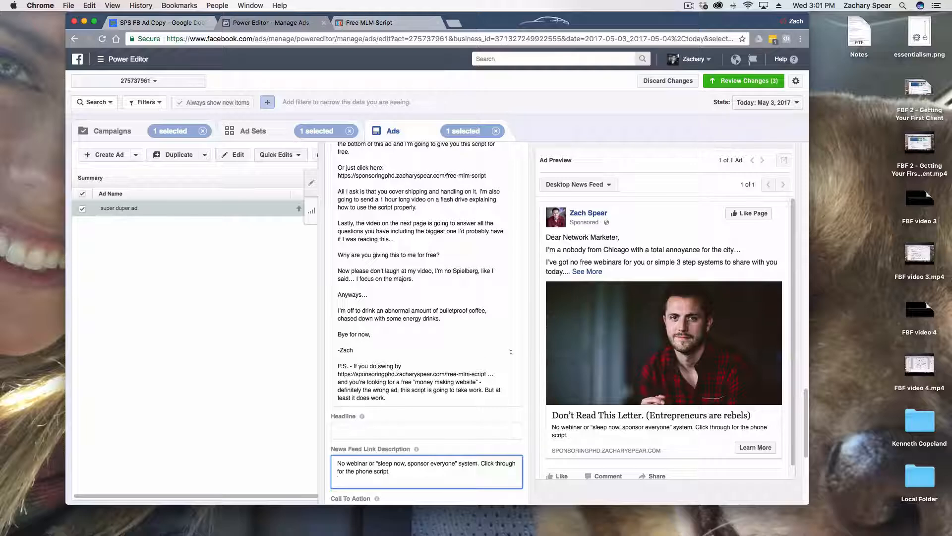
Choose Learn More as the ad's Call To Action
scroll(372, 394, down, 5)
click(373, 395)
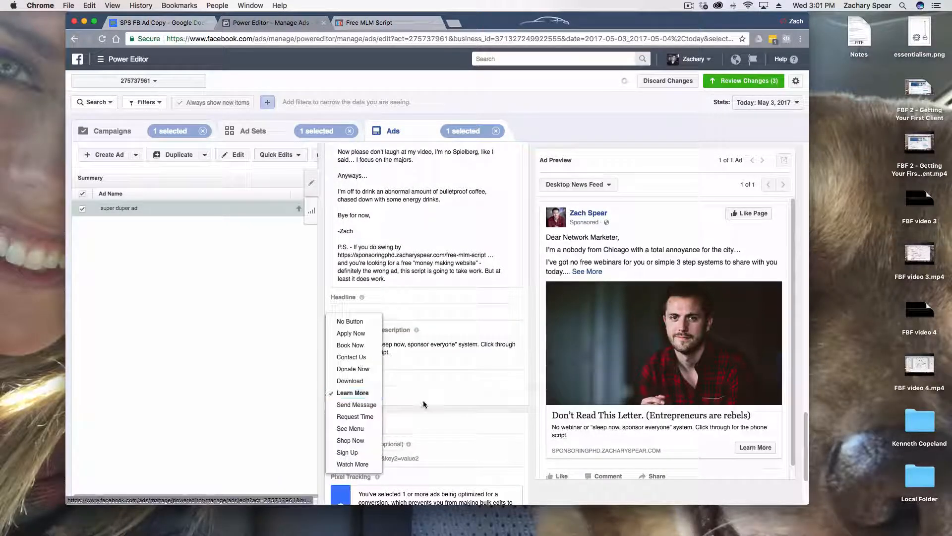
click(353, 392)
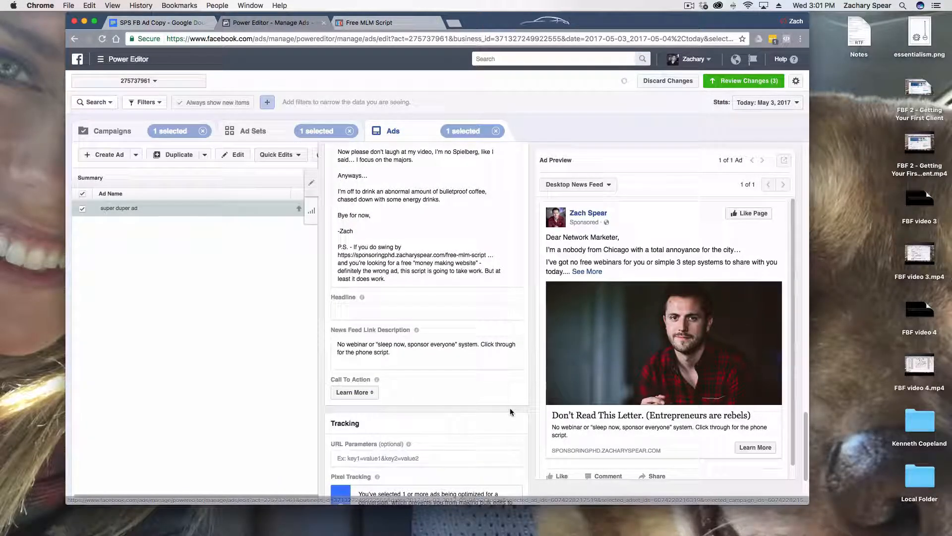
Check the ad's tracking, text and destination settings, and apply the pending changes for the FBF Test campaign, its ad set and ad
scroll(531, 409, down, 2)
scroll(413, 429, down, 4)
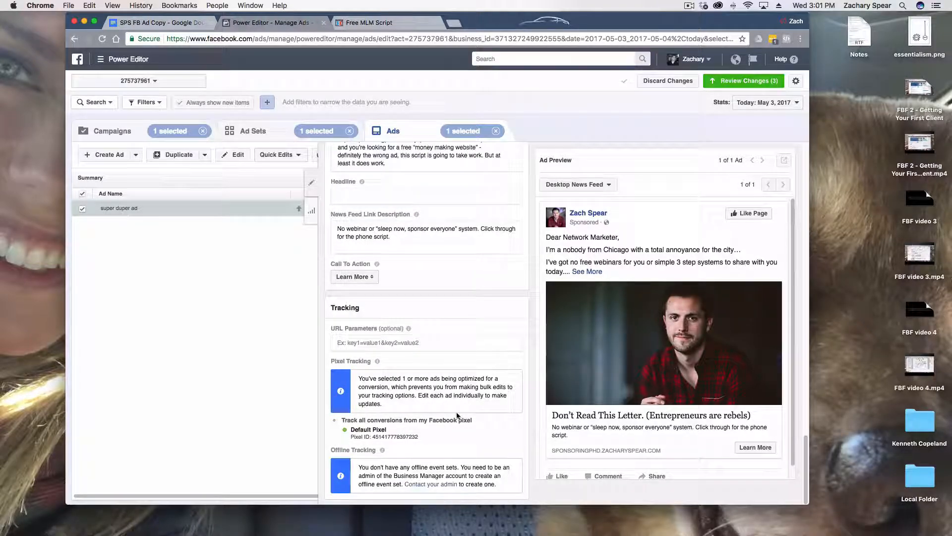
scroll(457, 415, up, 10)
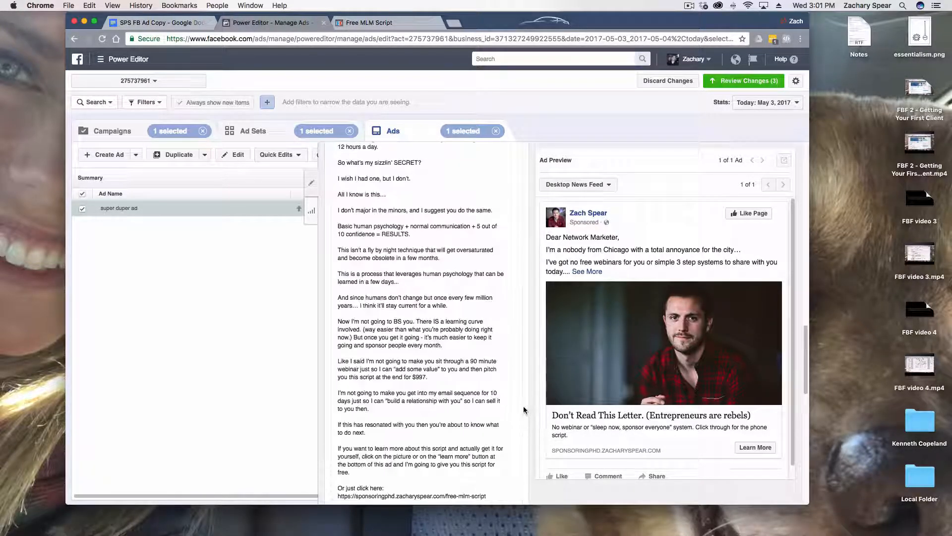
scroll(524, 409, up, 10)
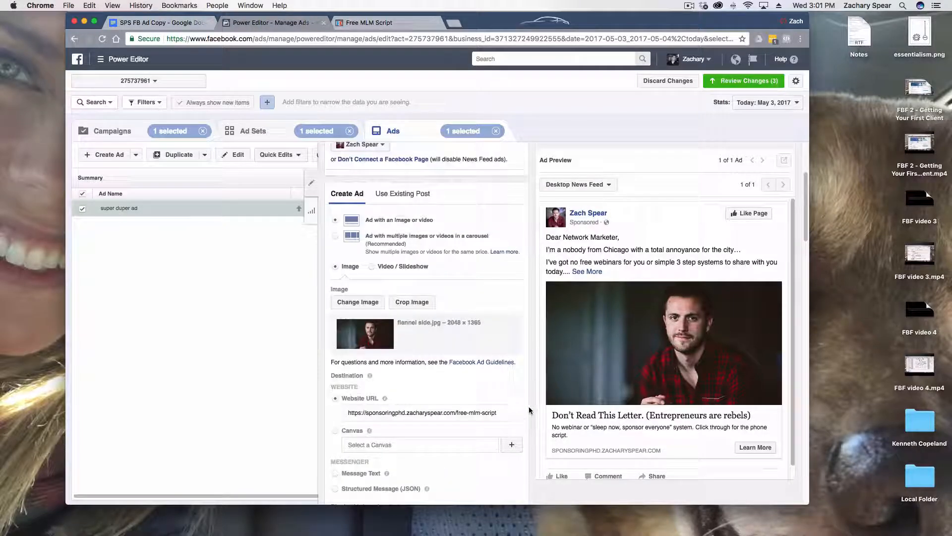
scroll(529, 407, up, 5)
scroll(529, 405, down, 8)
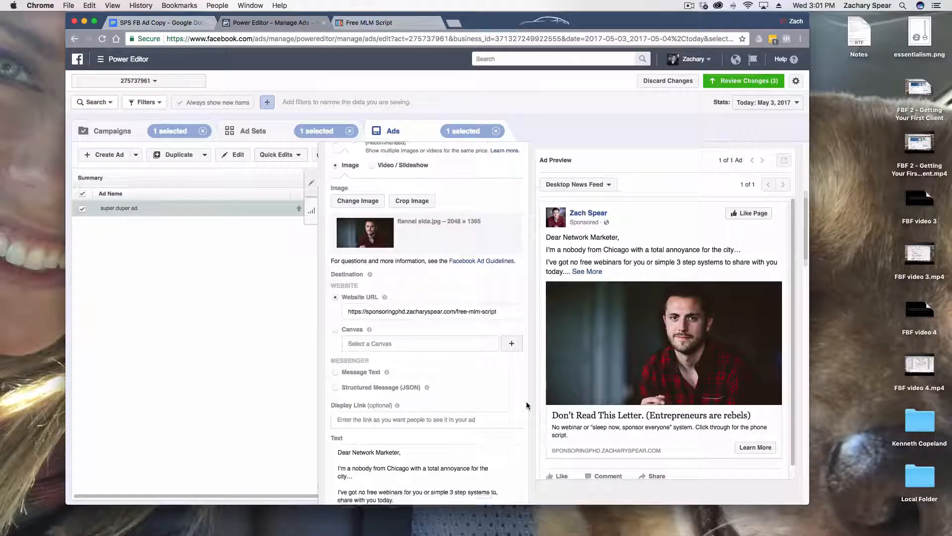
scroll(527, 405, down, 1)
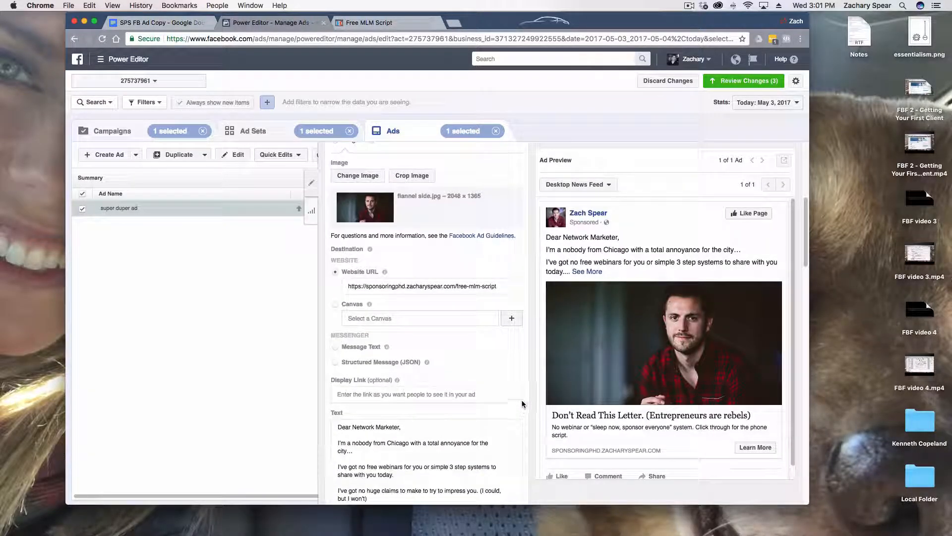
click(742, 82)
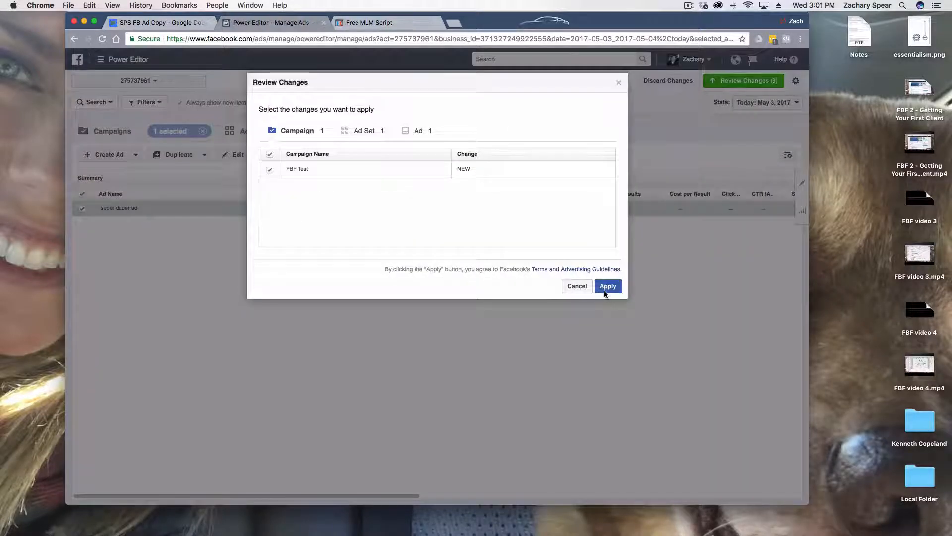
click(609, 285)
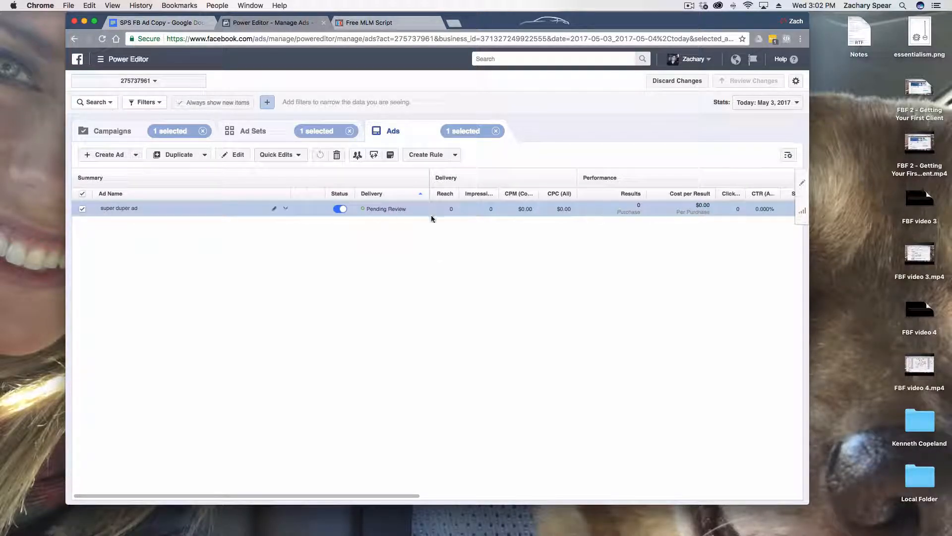
Search Google for "facebook ad guidelines" in a new browser tab and open Facebook's Advertising Policies page
click(452, 28)
text(faceb)
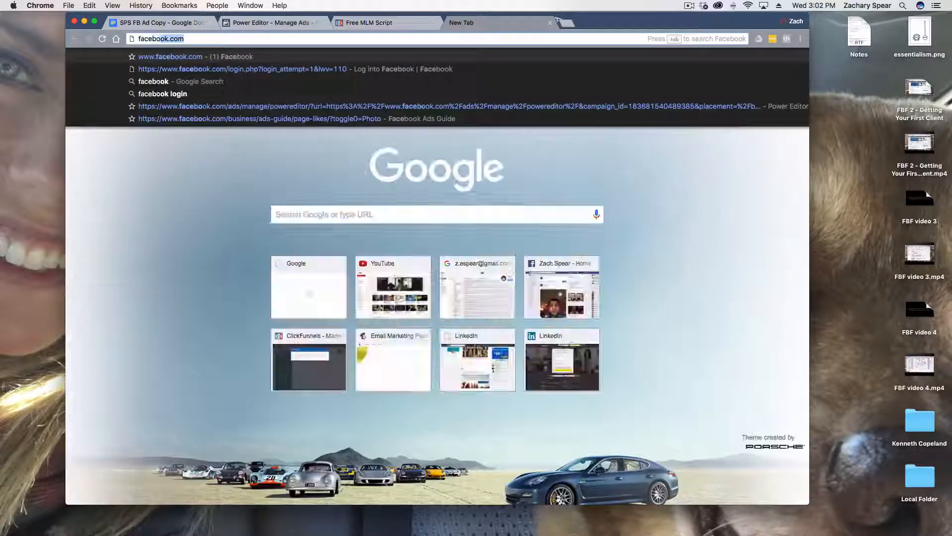
text(ook ad gui)
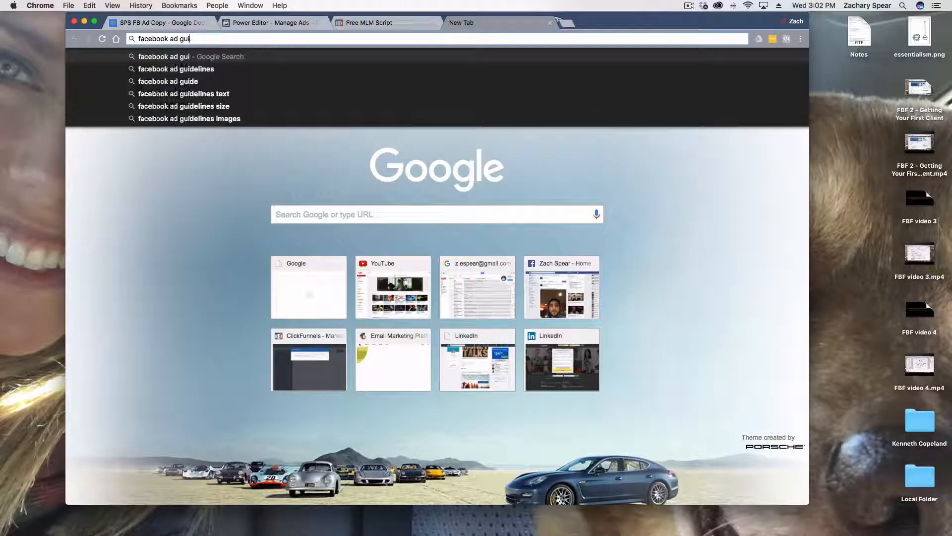
text(delin)
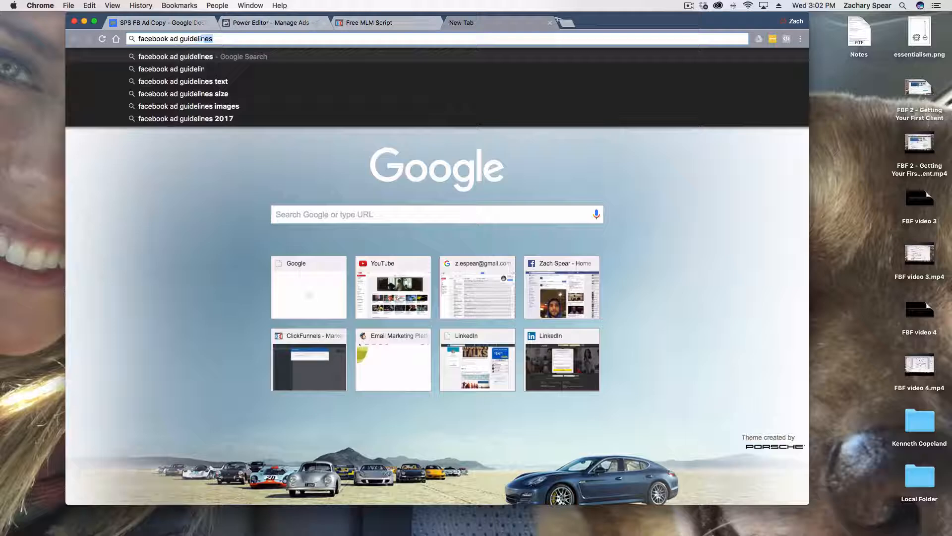
key(Return)
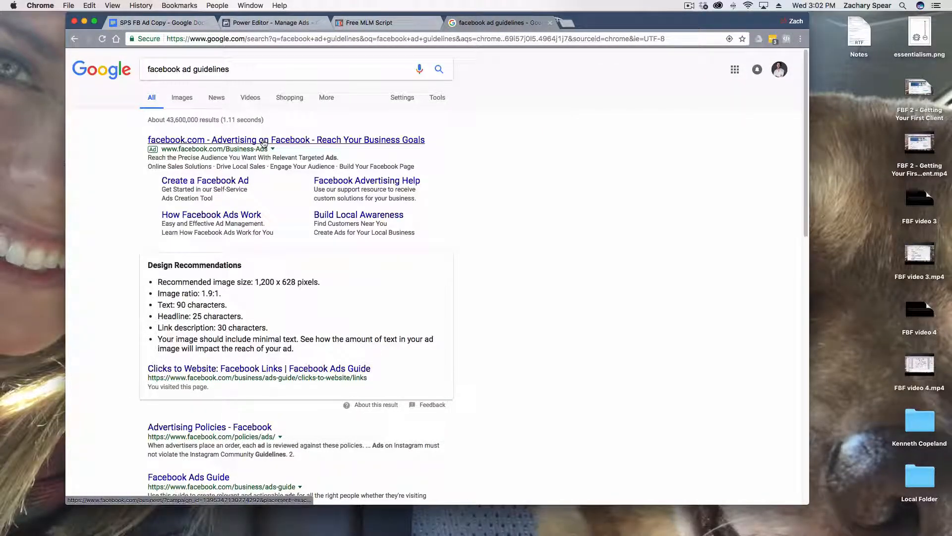
click(218, 428)
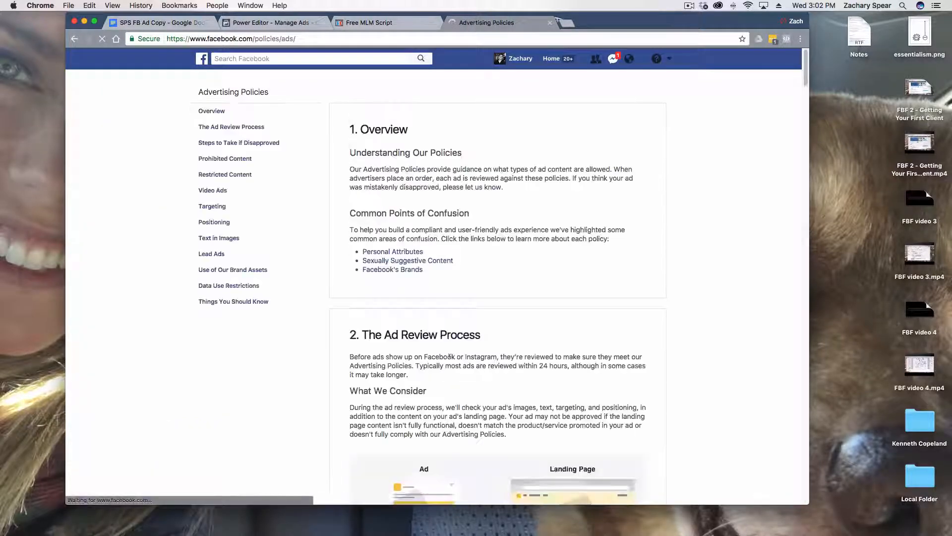
Look over the opening sections of the Advertising Policies and read the rules on Text in Images
scroll(707, 294, down, 1)
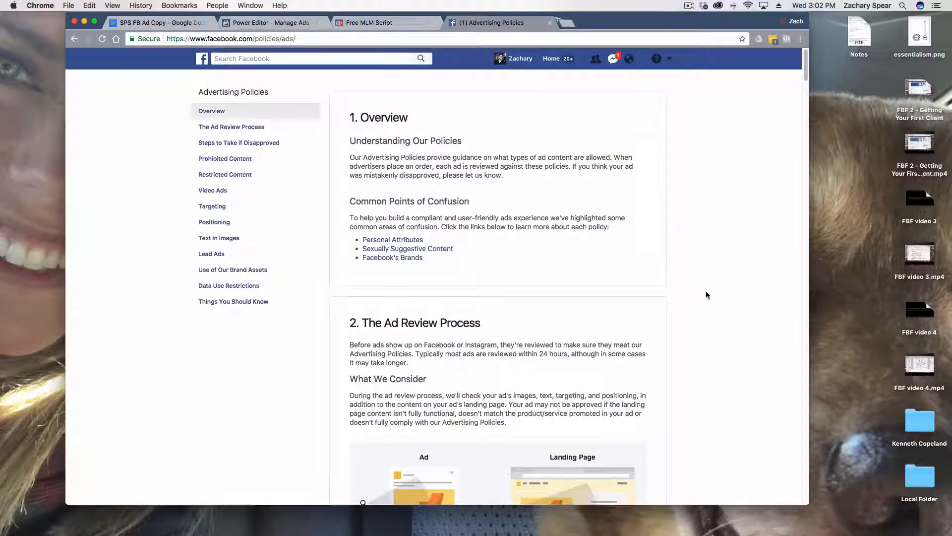
scroll(710, 290, down, 10)
scroll(806, 110, down, 5)
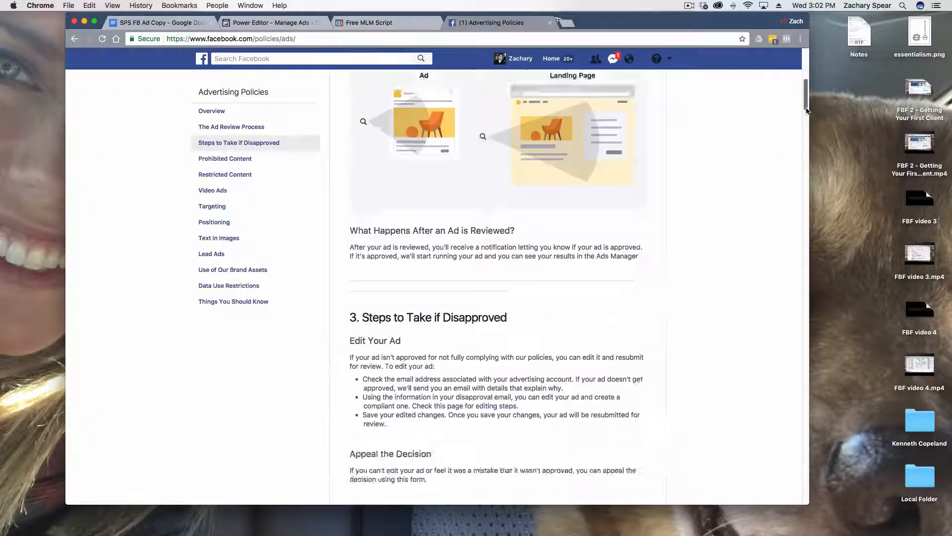
drag(806, 110, 803, 67)
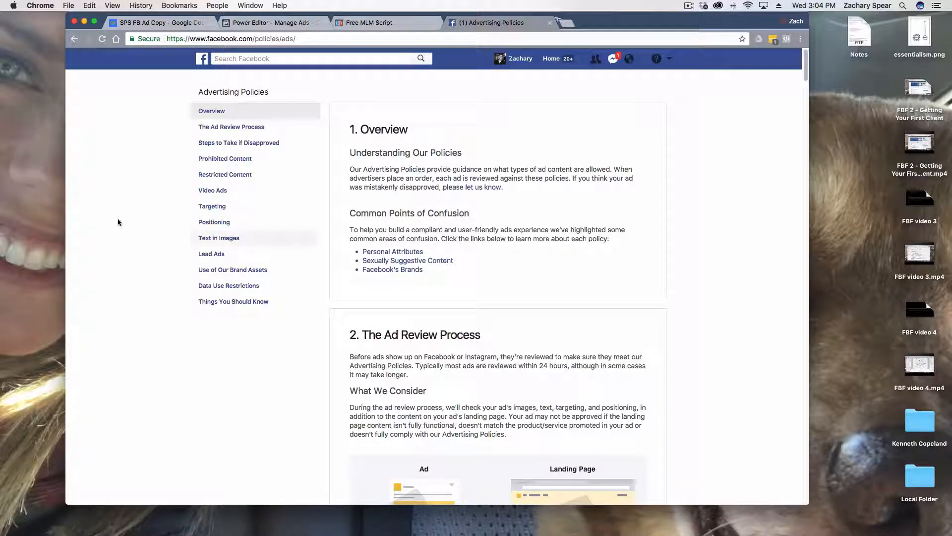
click(215, 239)
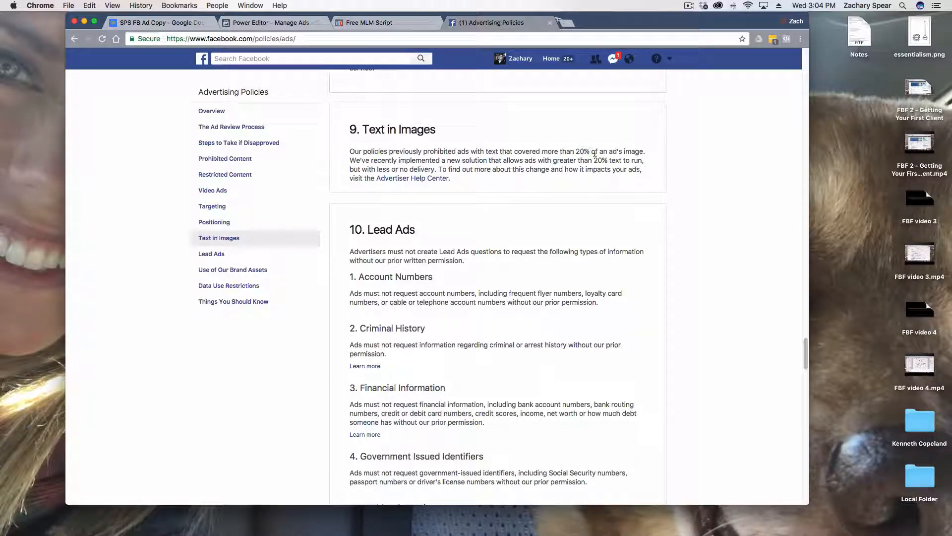
Search Google for "facebook guide tool" in a new browser tab, follow the "facebook grid tool" suggestion and open Facebook's Text Overlay Tool
click(566, 24)
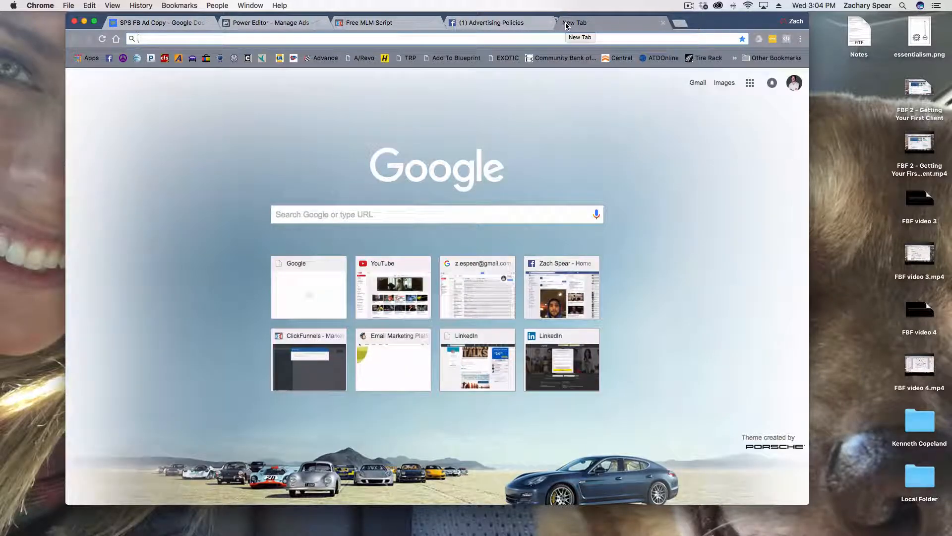
text(facebook)
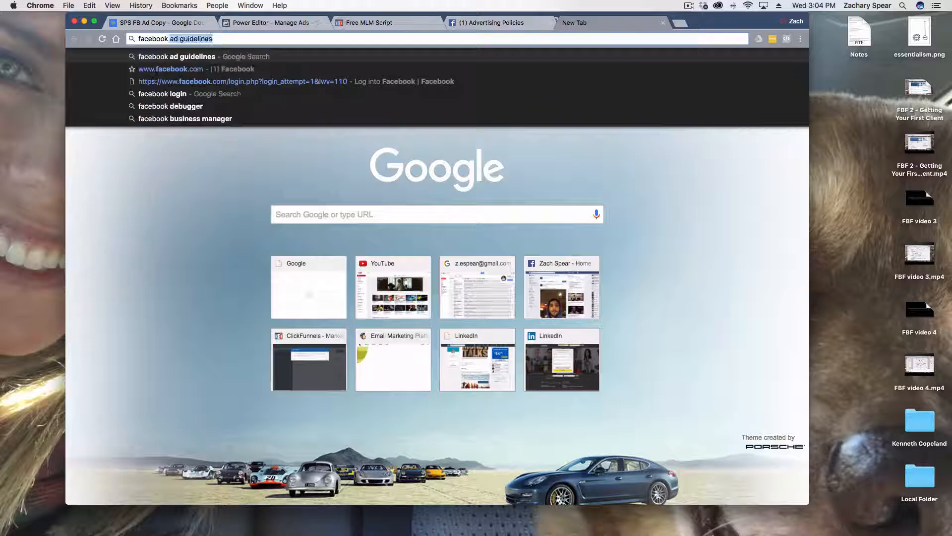
text( guide tool)
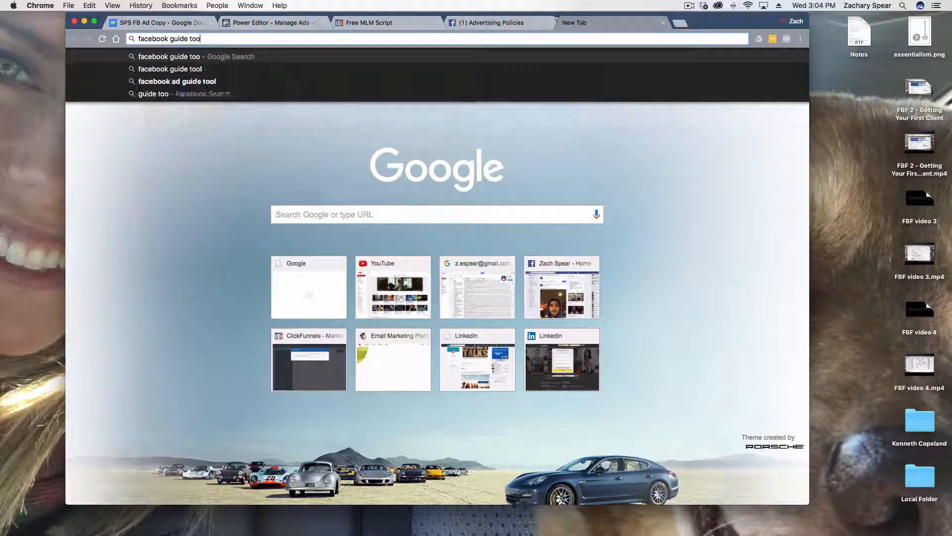
key(Return)
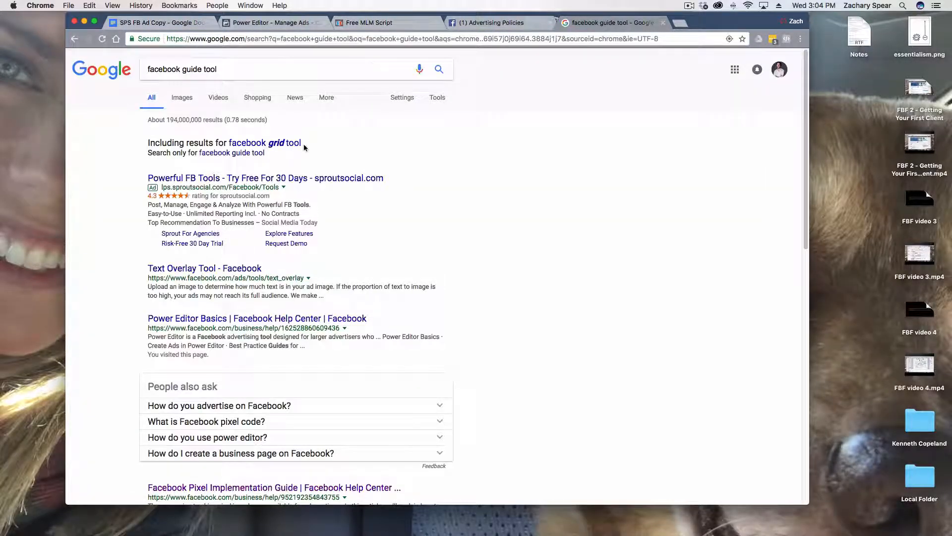
click(277, 145)
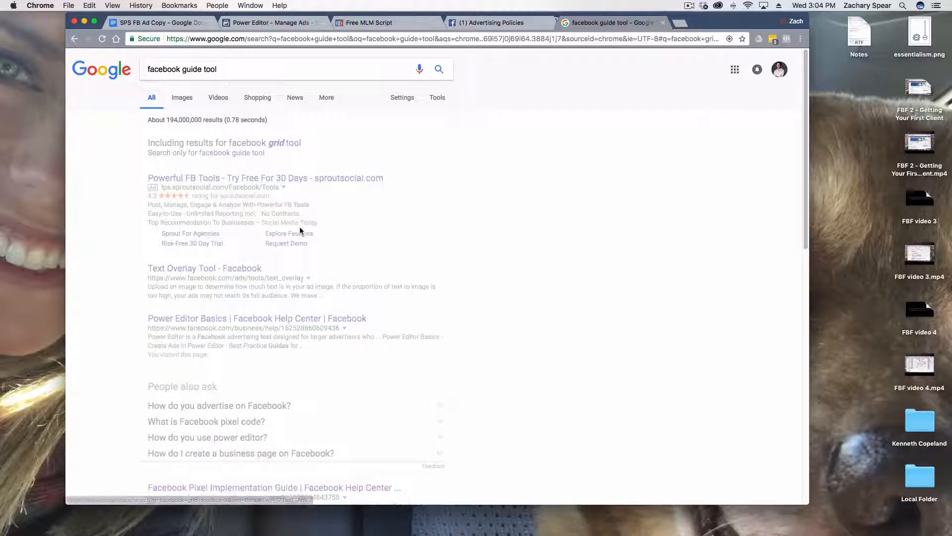
click(233, 200)
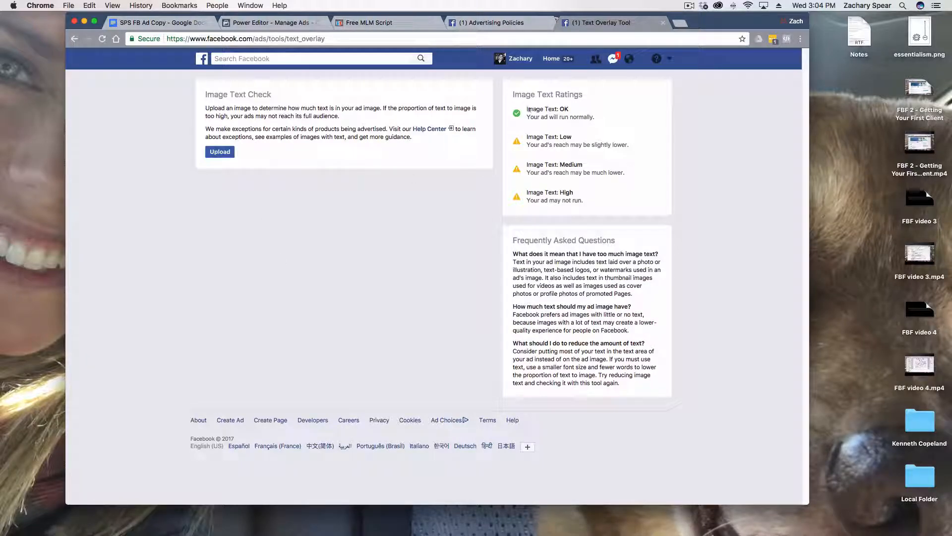
Read the Image Text Ratings from OK to High on the Text Overlay Tool page
drag(528, 109, 581, 164)
drag(548, 201, 571, 200)
click(568, 197)
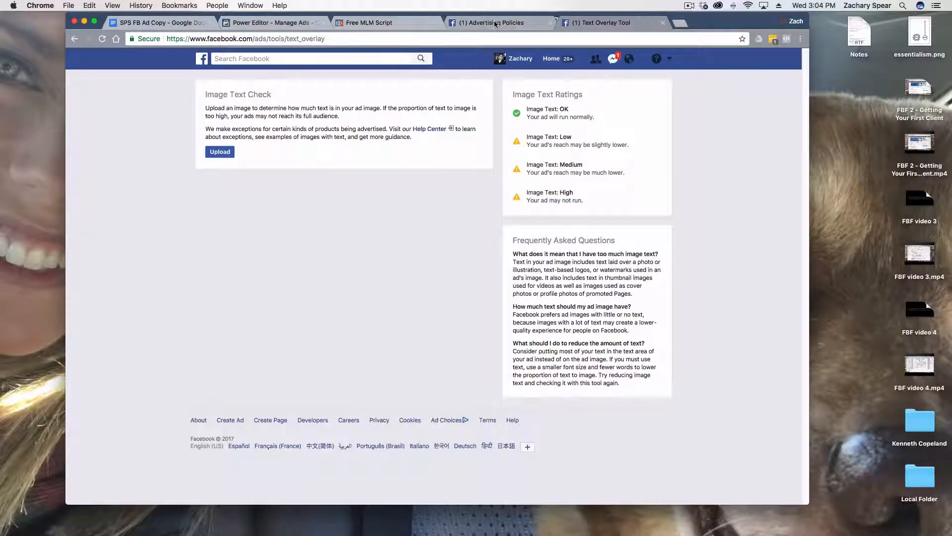
Return to the Advertising Policies page and read the Understanding Our Policies paragraph in the Overview
click(479, 28)
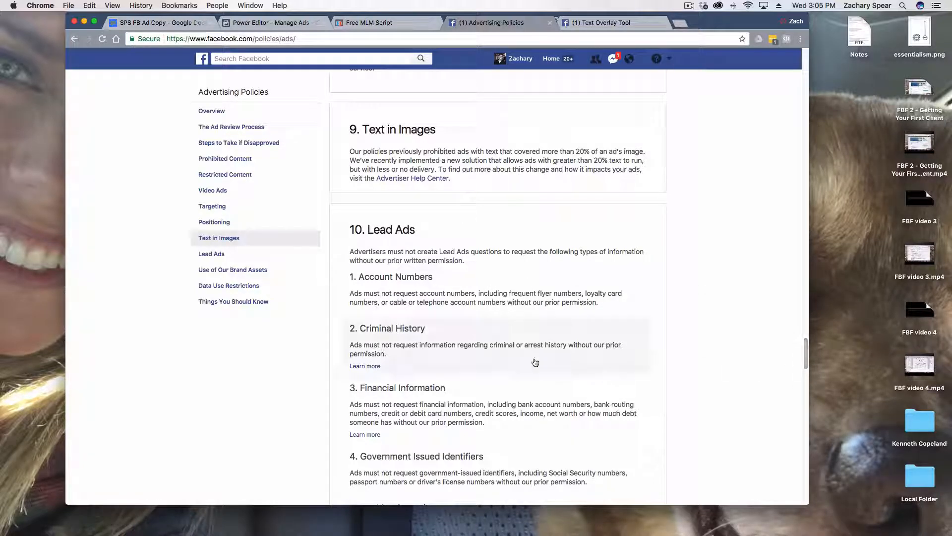
scroll(791, 357, up, 4)
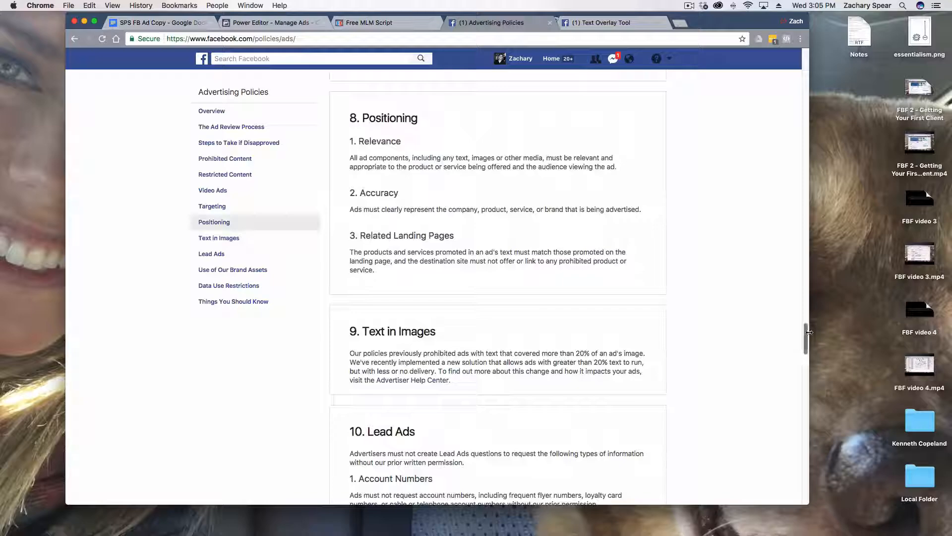
drag(806, 342, 813, 55)
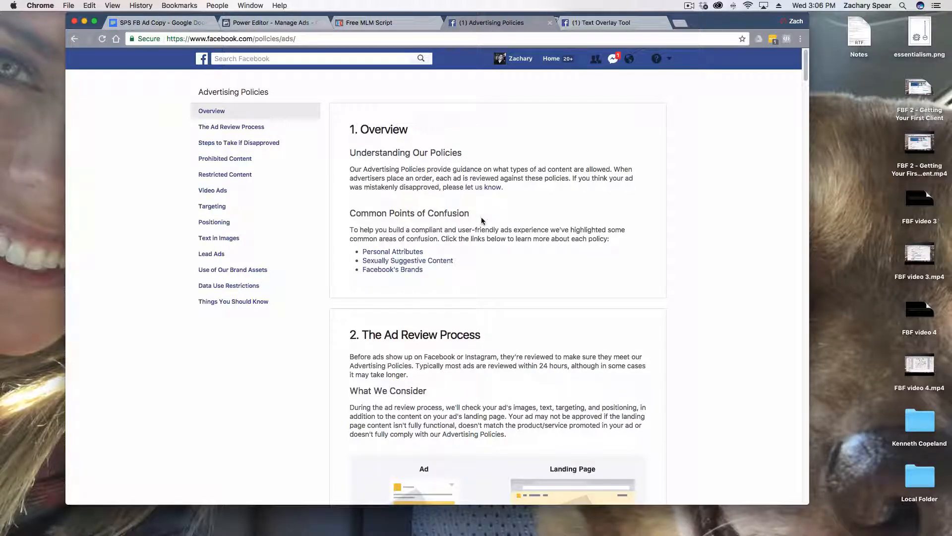
drag(388, 162, 520, 189)
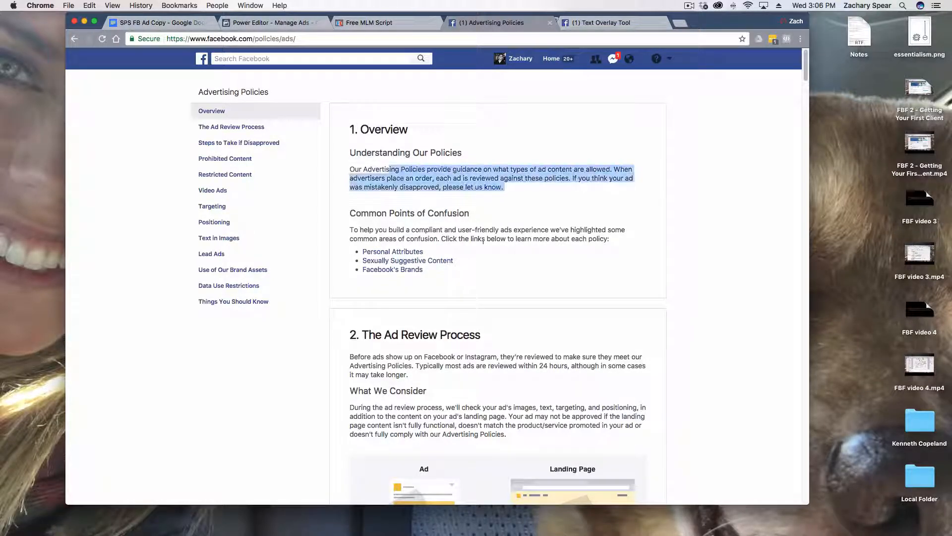
click(486, 245)
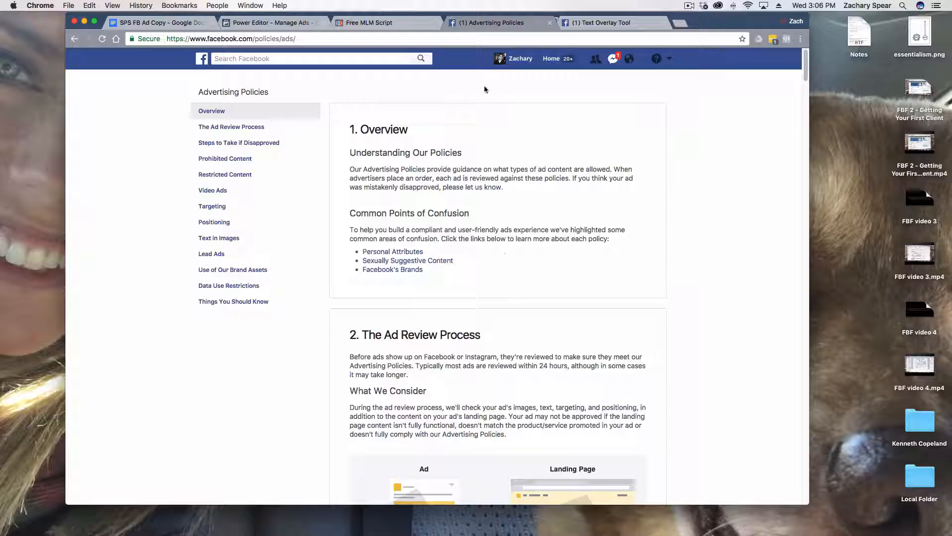
Switch to Power Editor and open Audience Insights from the full list of tools, starting with Everyone on Facebook
click(303, 24)
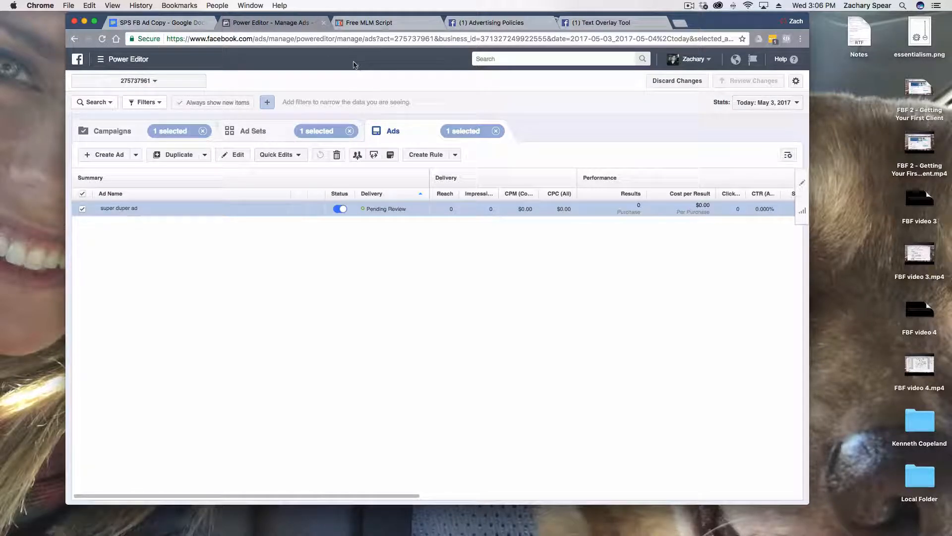
click(108, 64)
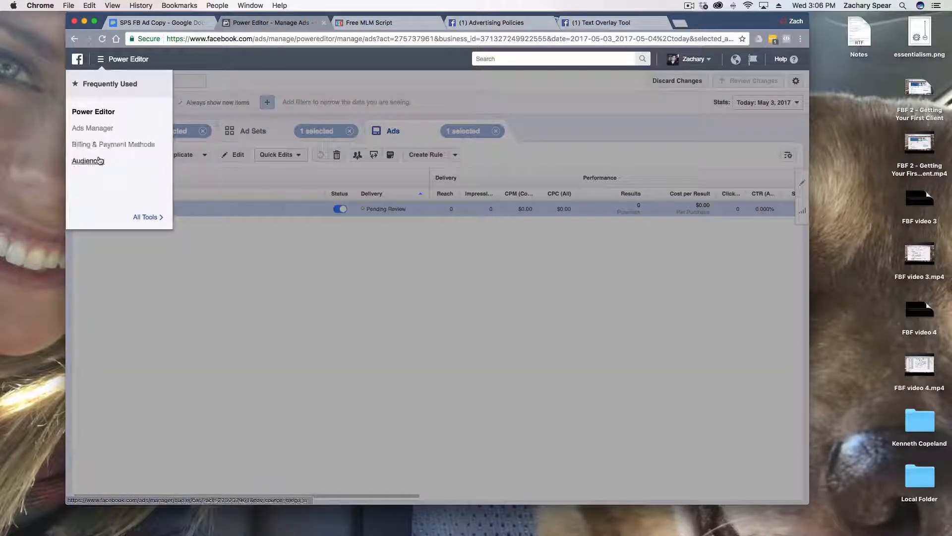
click(149, 217)
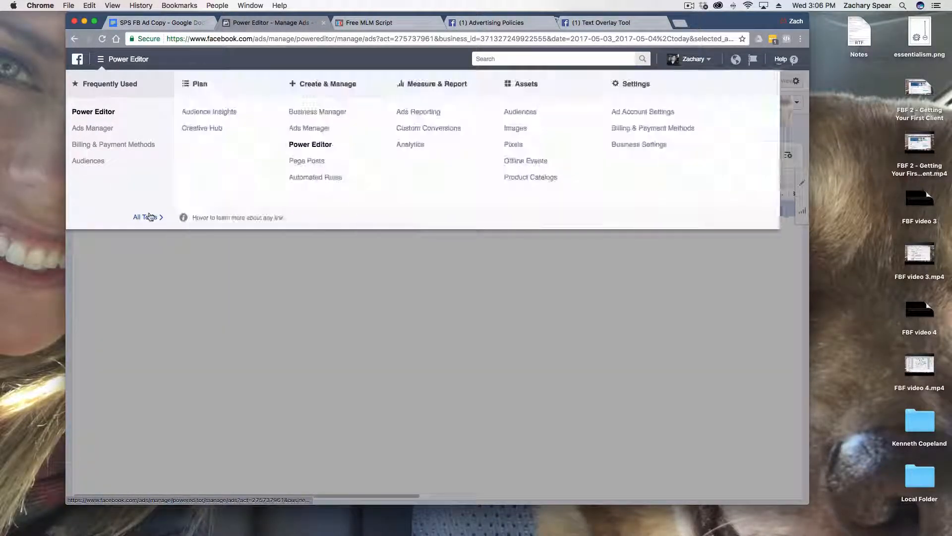
click(200, 116)
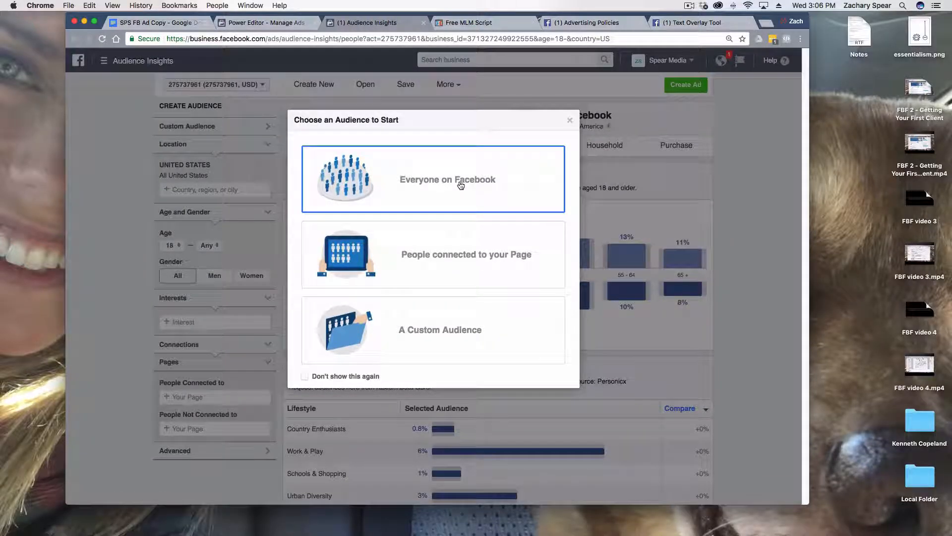
click(460, 183)
click(437, 188)
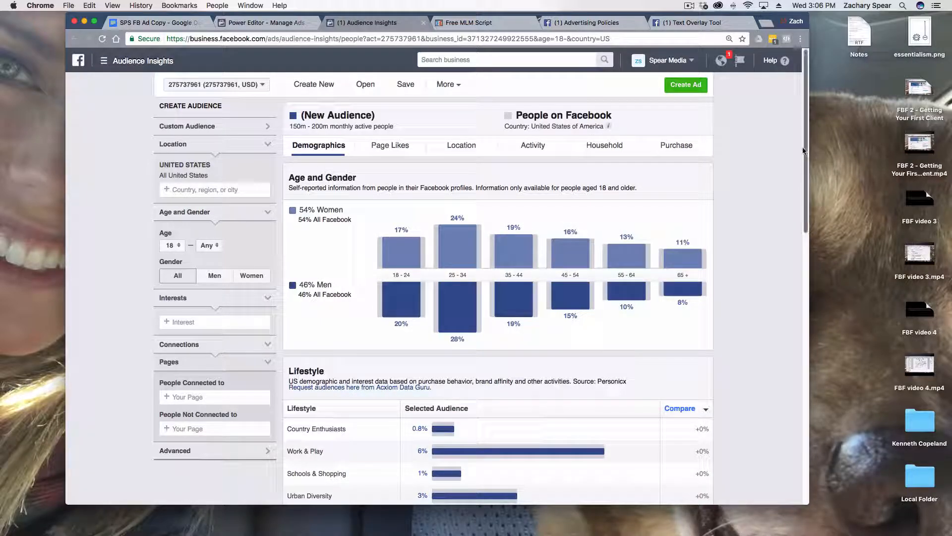
Add Network Marketing Pro - Eric Worre and Eric Worre as interests of the new audience
drag(804, 150, 778, 147)
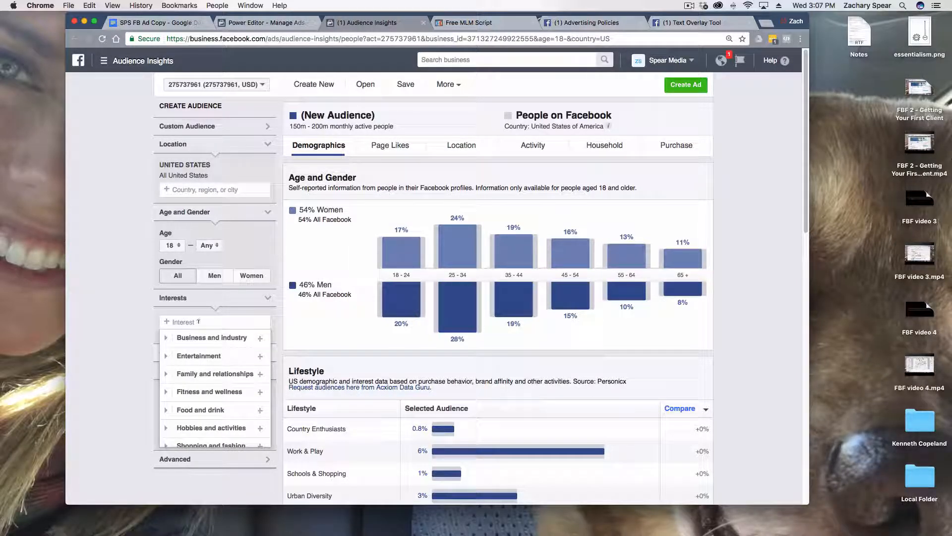
text(eri)
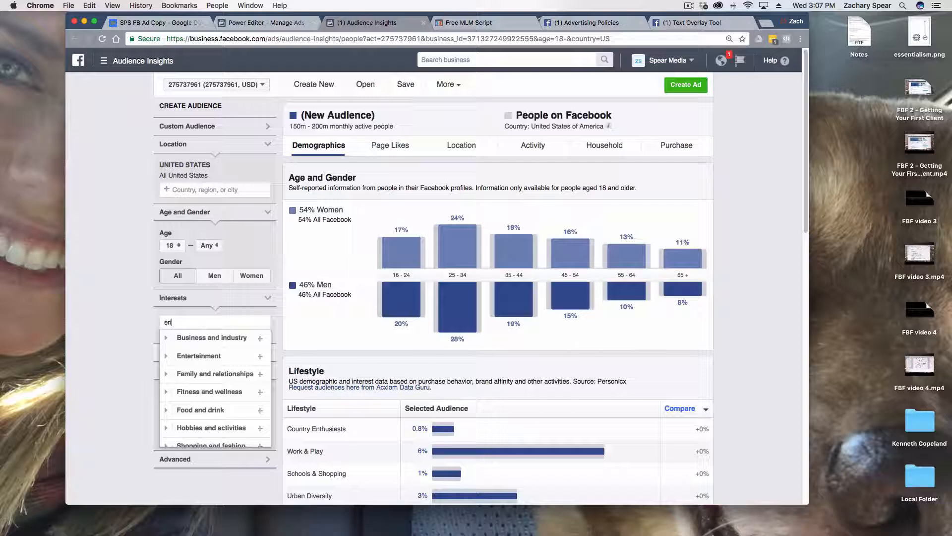
text(c worre)
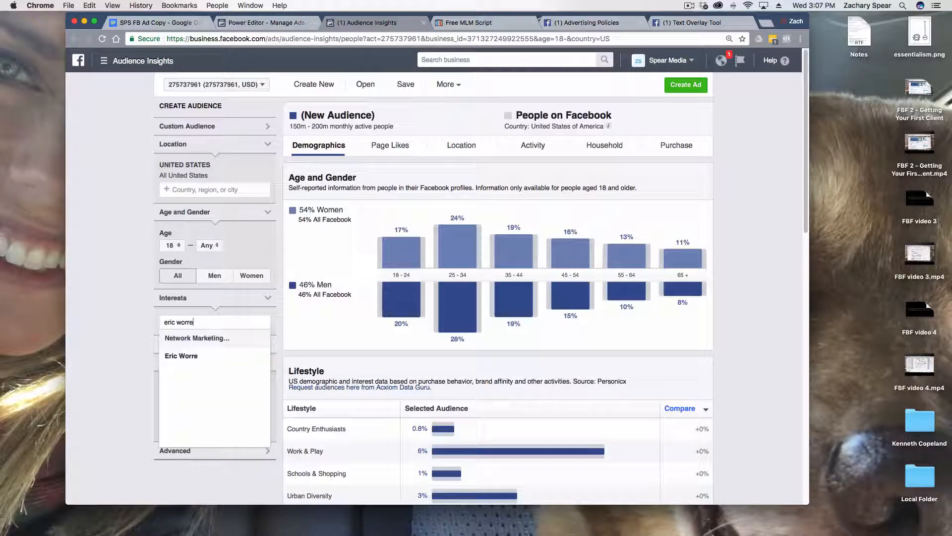
key(Return)
text(eric worre)
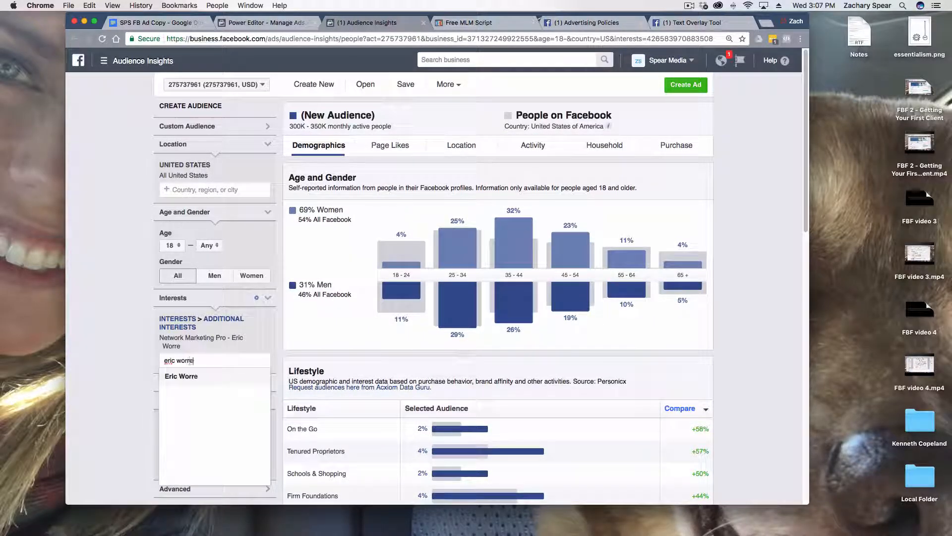
key(Return)
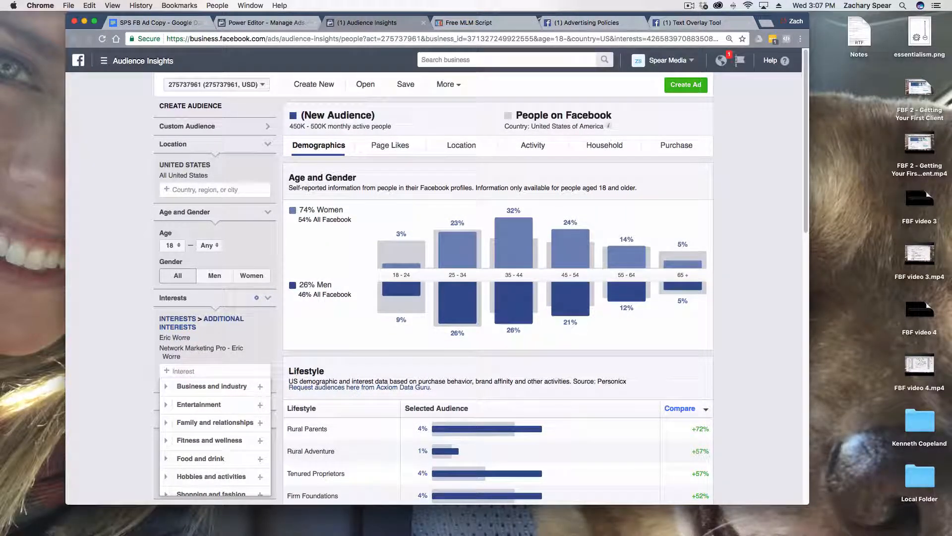
Add Ray Higdon as a further interest of the new audience
text(ray higdo)
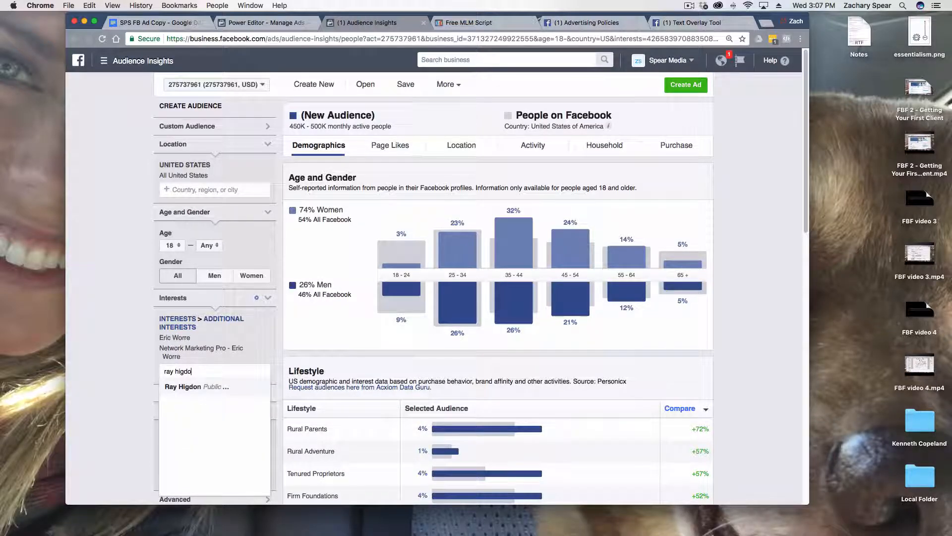
key(Return)
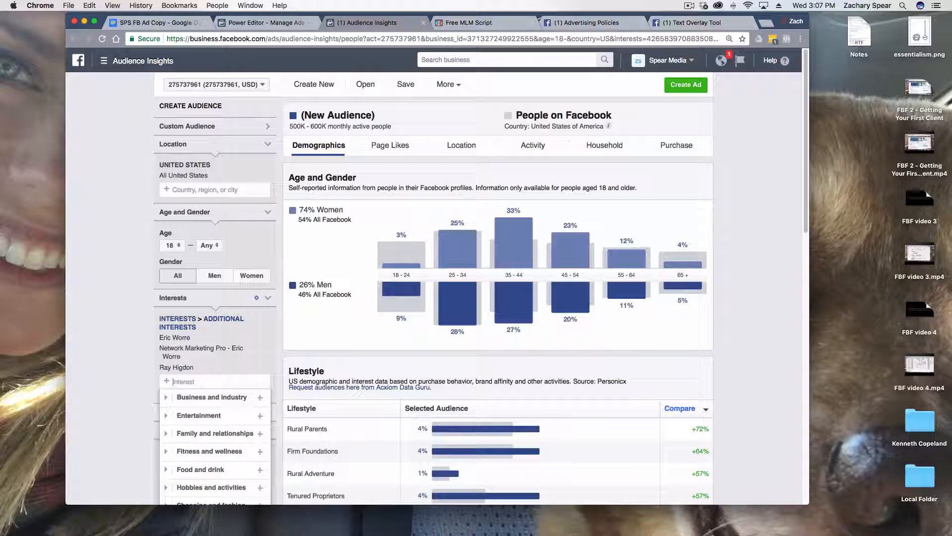
click(115, 344)
Check the new audience's estimated number of monthly active people
scroll(257, 209, down, 2)
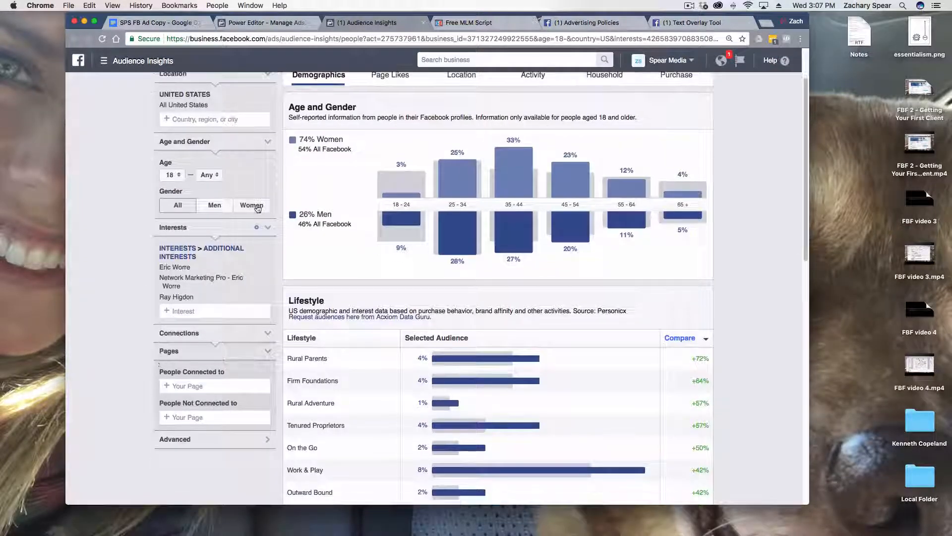
scroll(257, 209, up, 1)
drag(290, 88, 324, 87)
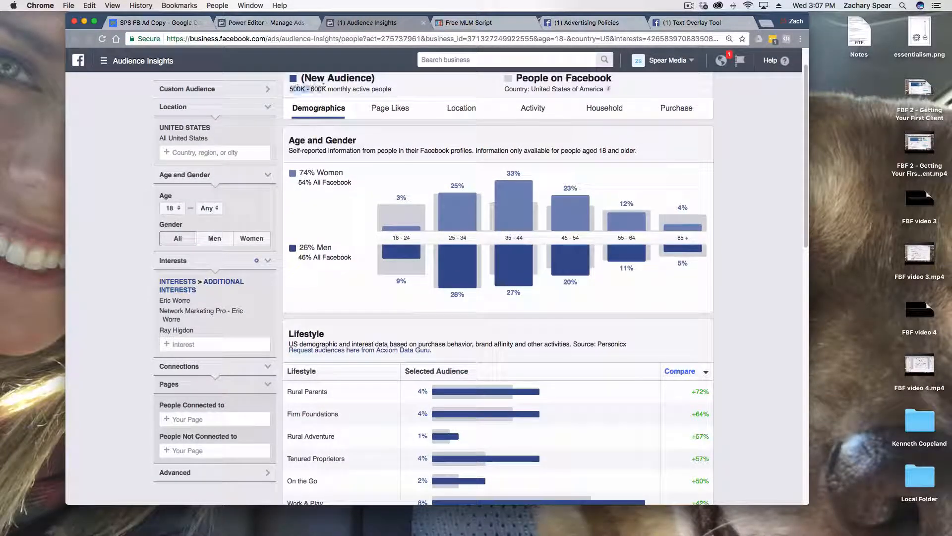
click(324, 87)
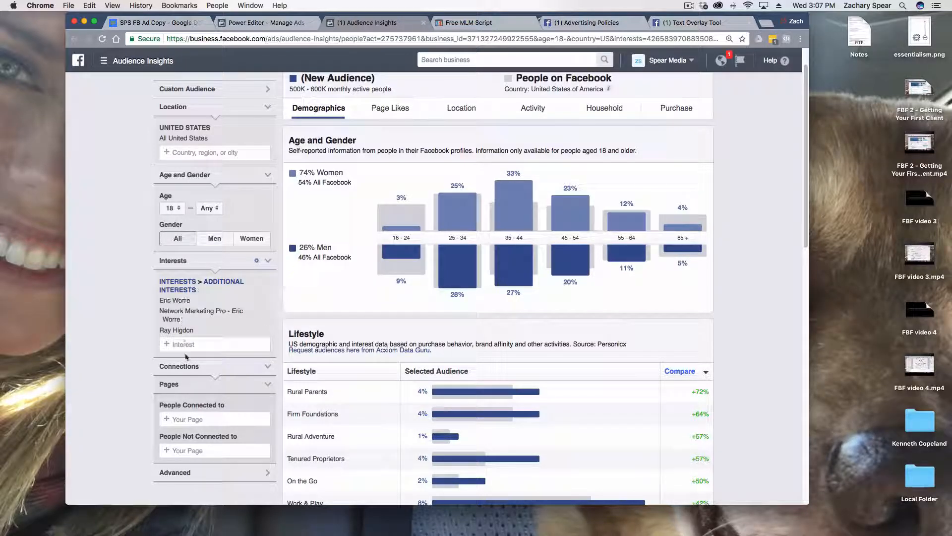
Restrict the audience to the income brackets from $100,000 - $125,000 up to Over $500,000 and check its estimated size
scroll(223, 402, down, 2)
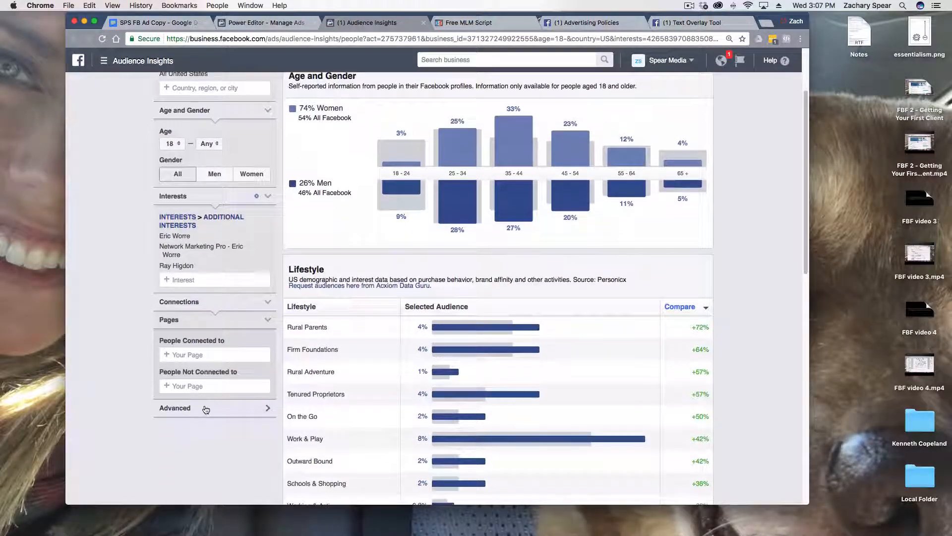
click(204, 407)
scroll(204, 408, down, 4)
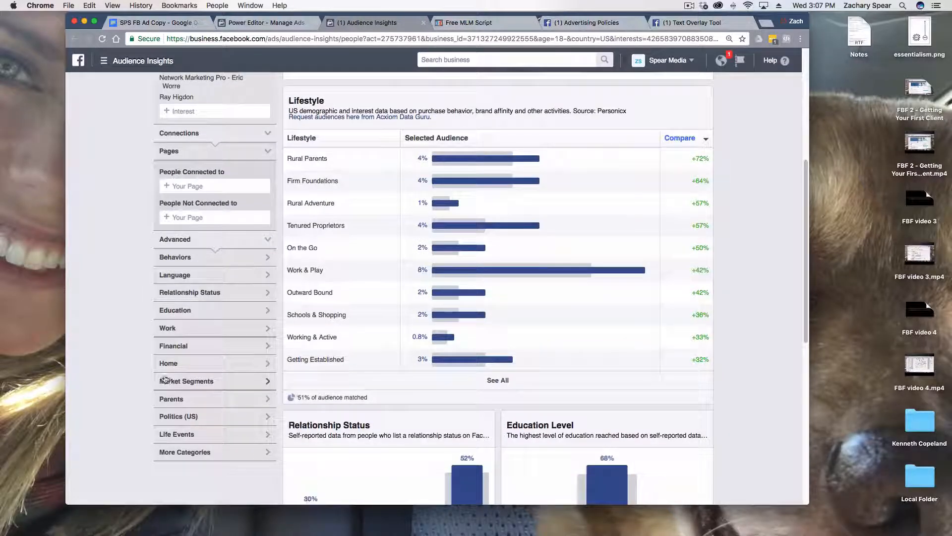
scroll(160, 372, down, 1)
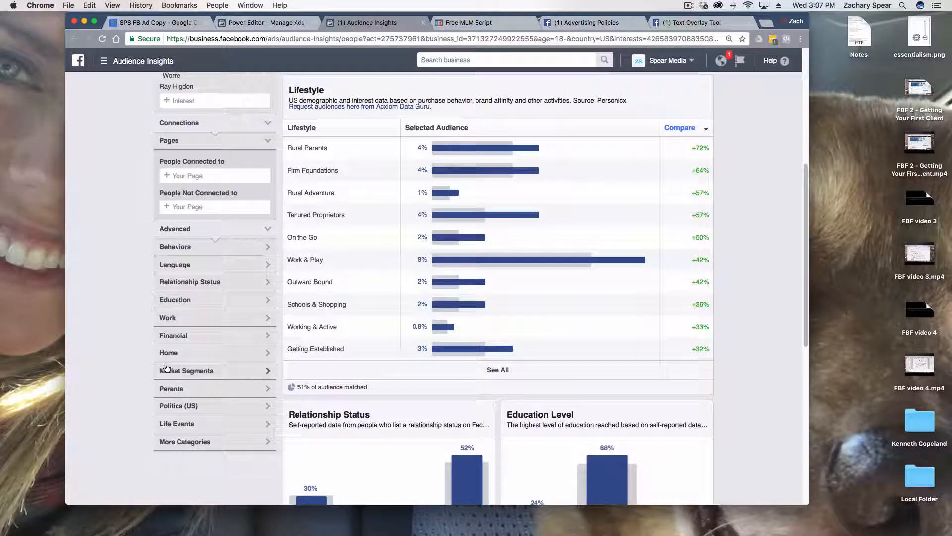
click(183, 337)
scroll(186, 377, down, 2)
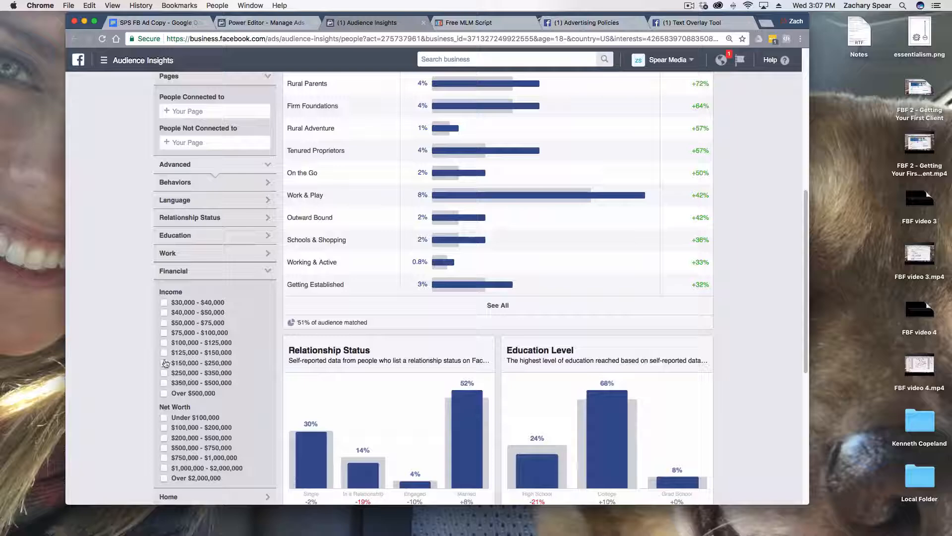
click(164, 363)
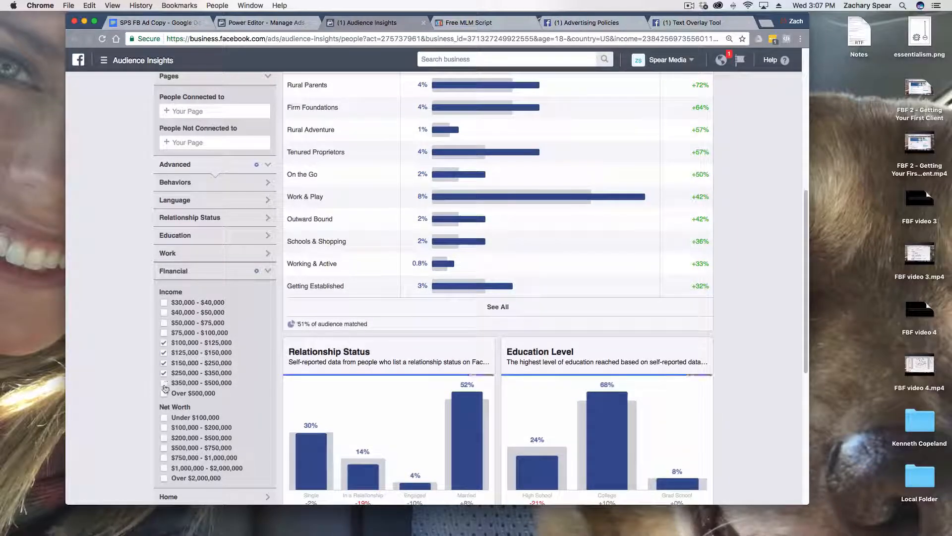
click(164, 393)
scroll(164, 394, up, 8)
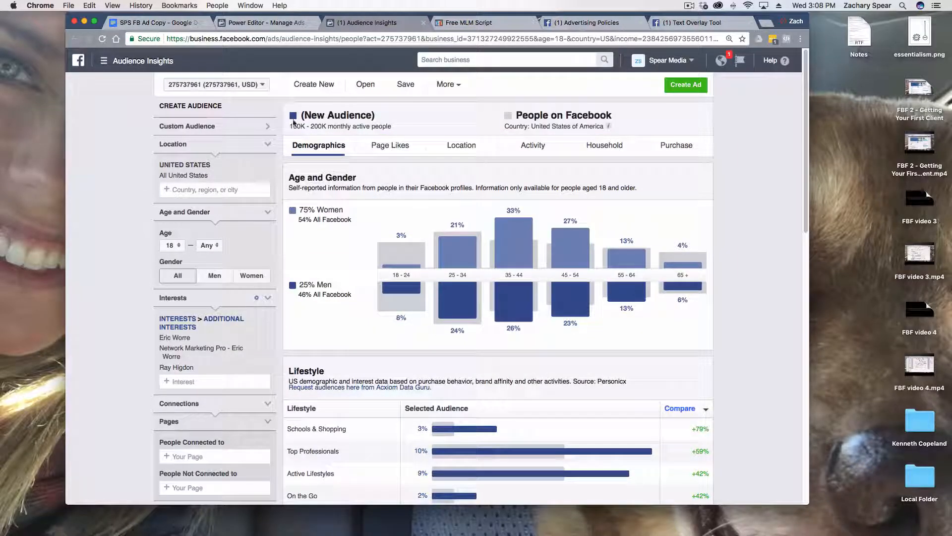
drag(290, 125, 303, 124)
Examine the advanced targeting options for Home, Parents and Life Events
scroll(233, 354, down, 8)
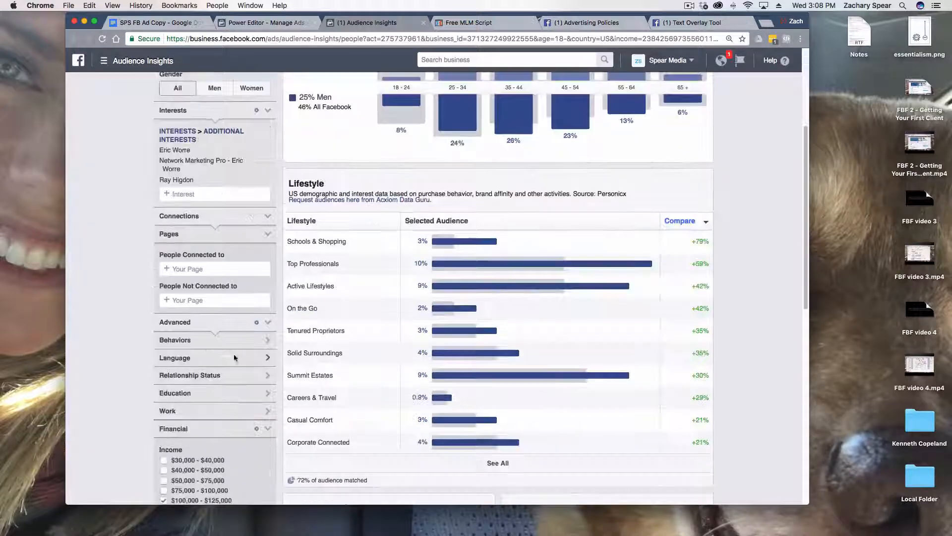
scroll(198, 431, down, 1)
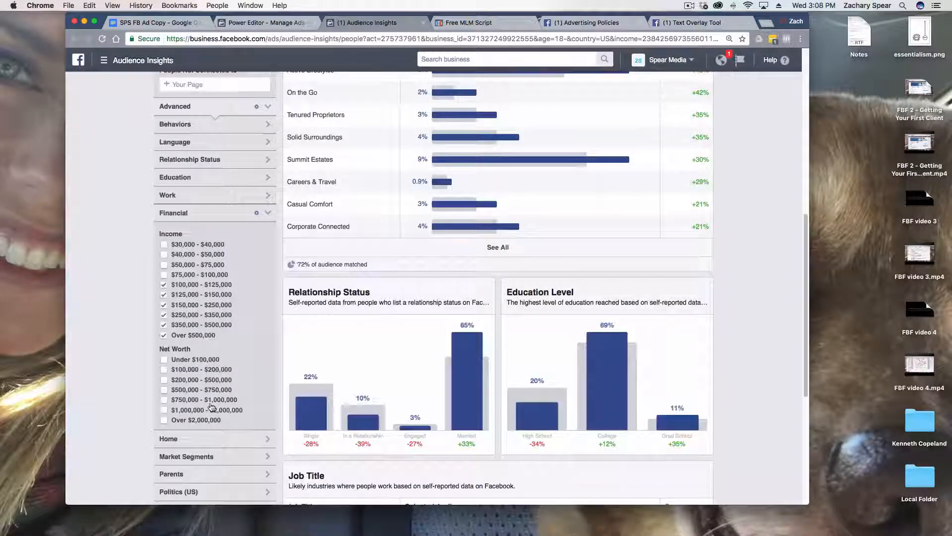
click(195, 438)
scroll(189, 431, down, 2)
scroll(166, 416, down, 1)
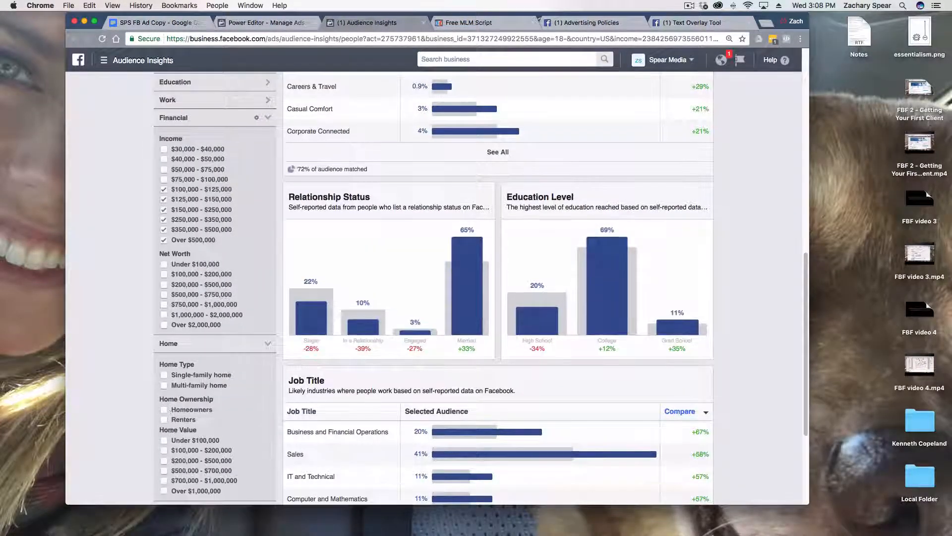
scroll(167, 440, down, 1)
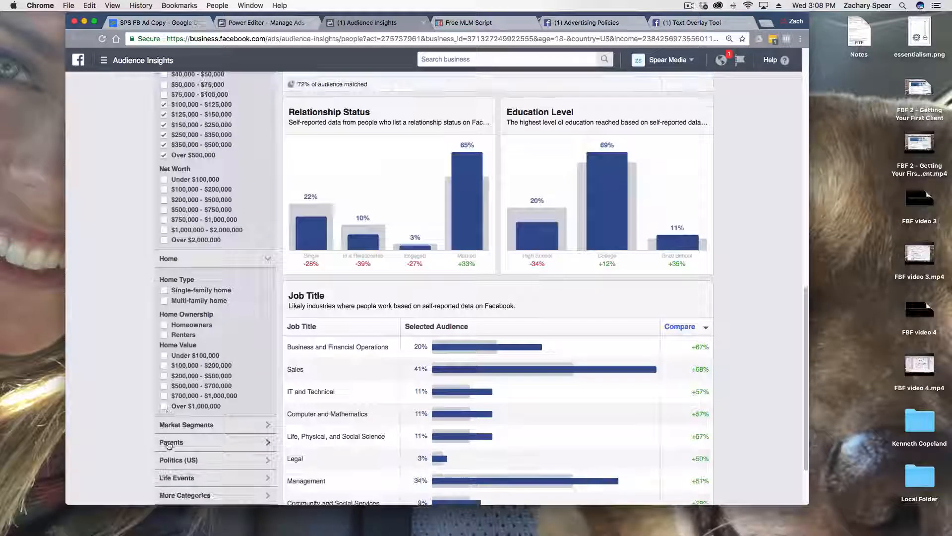
click(168, 441)
scroll(171, 441, down, 3)
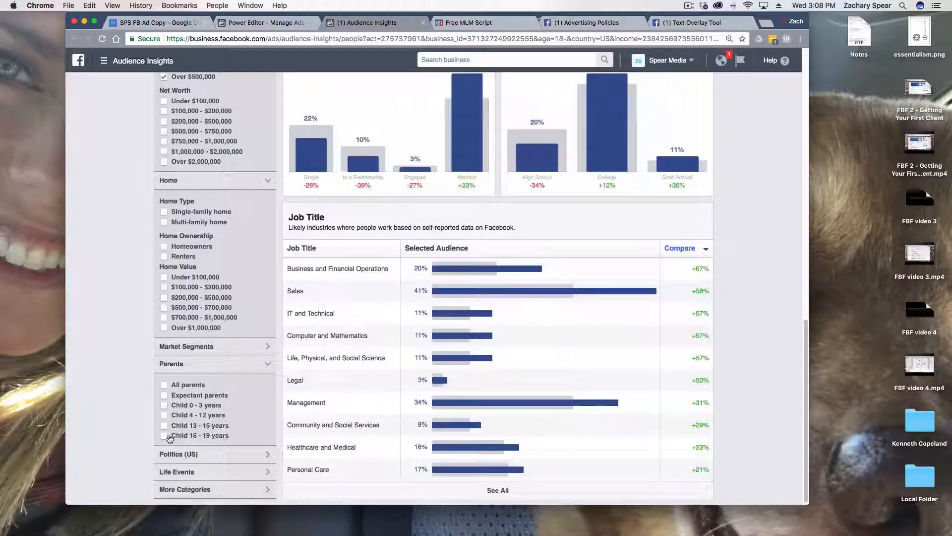
click(176, 471)
scroll(177, 470, down, 2)
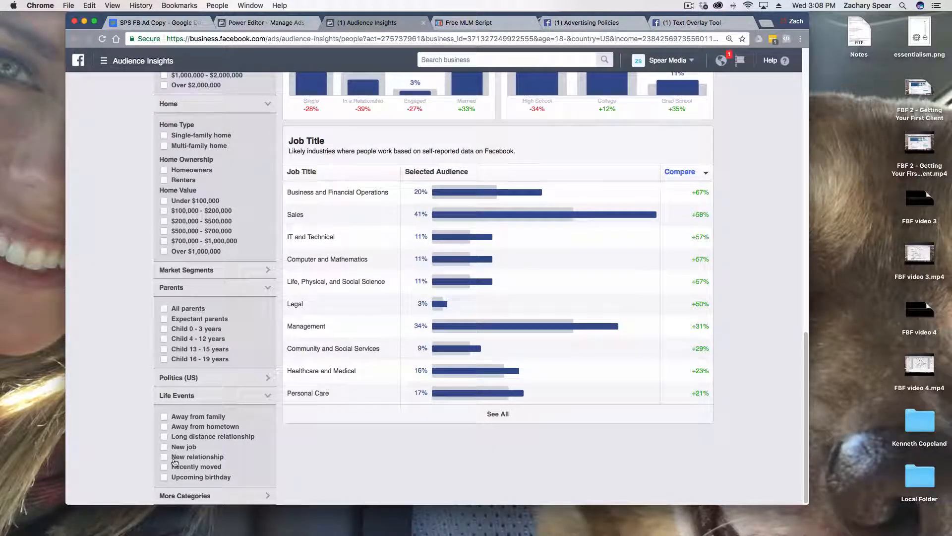
Examine the Education and Relationship Status targeting options and return to the audience's age and gender overview
scroll(148, 410, up, 10)
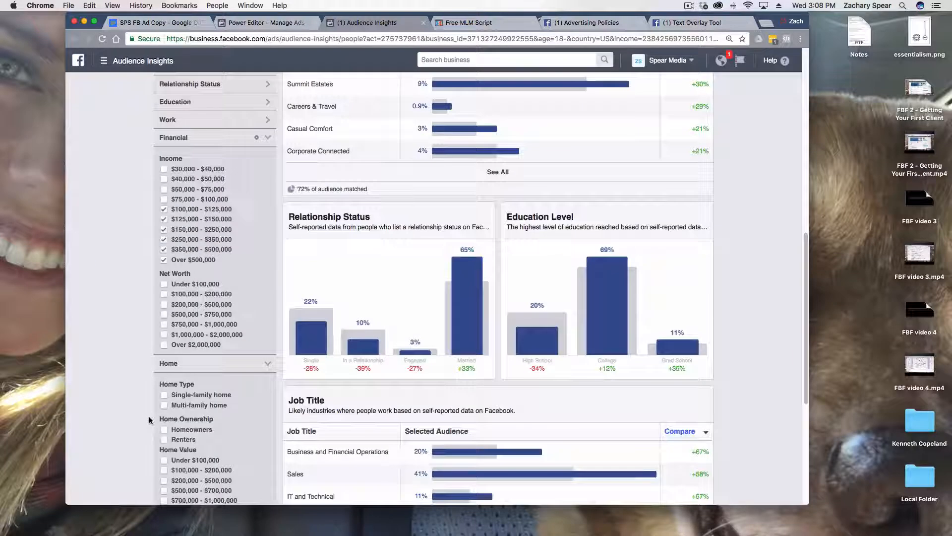
scroll(152, 421, up, 2)
click(201, 216)
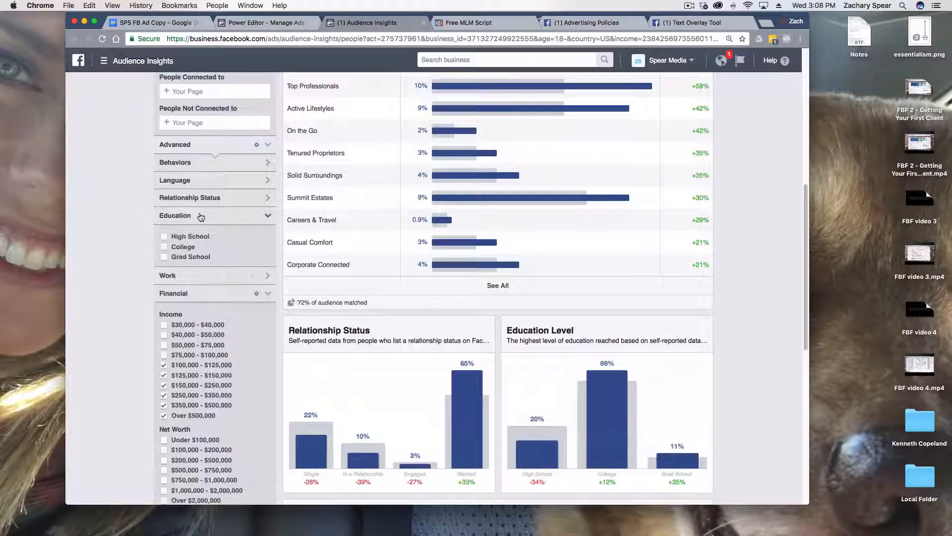
click(175, 205)
scroll(170, 258, up, 2)
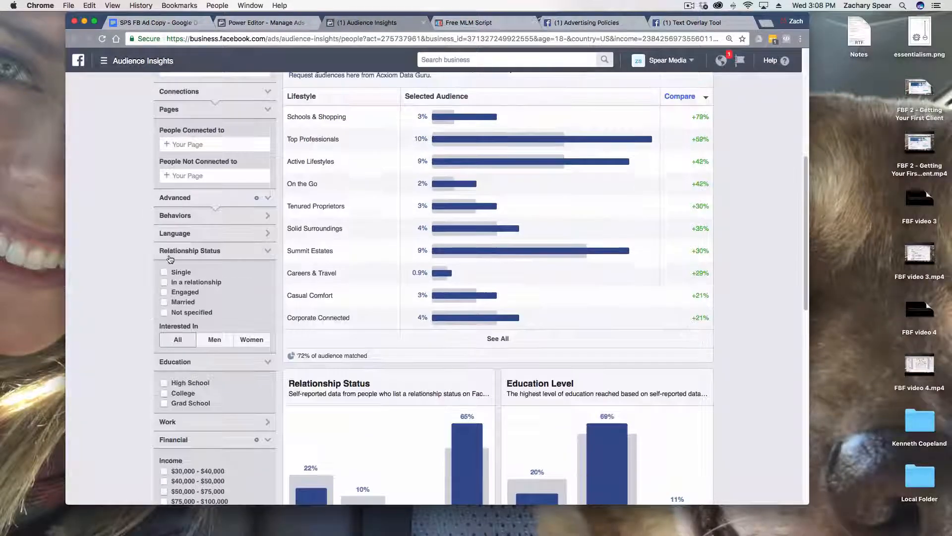
scroll(198, 263, up, 2)
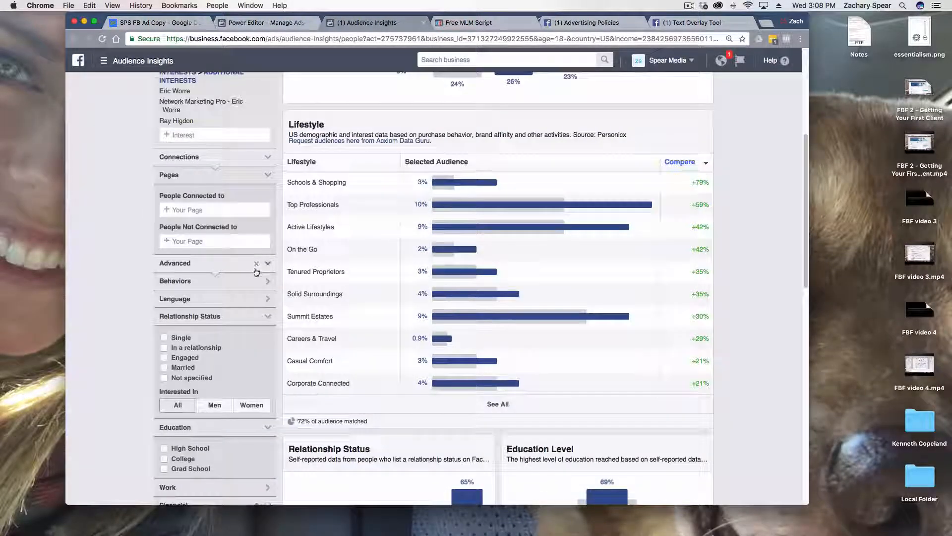
scroll(257, 272, up, 7)
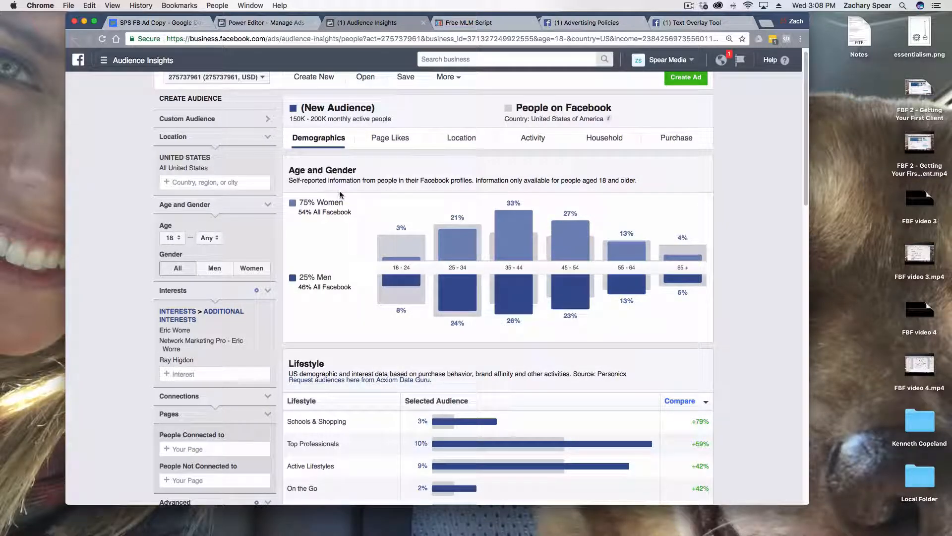
scroll(397, 144, up, 1)
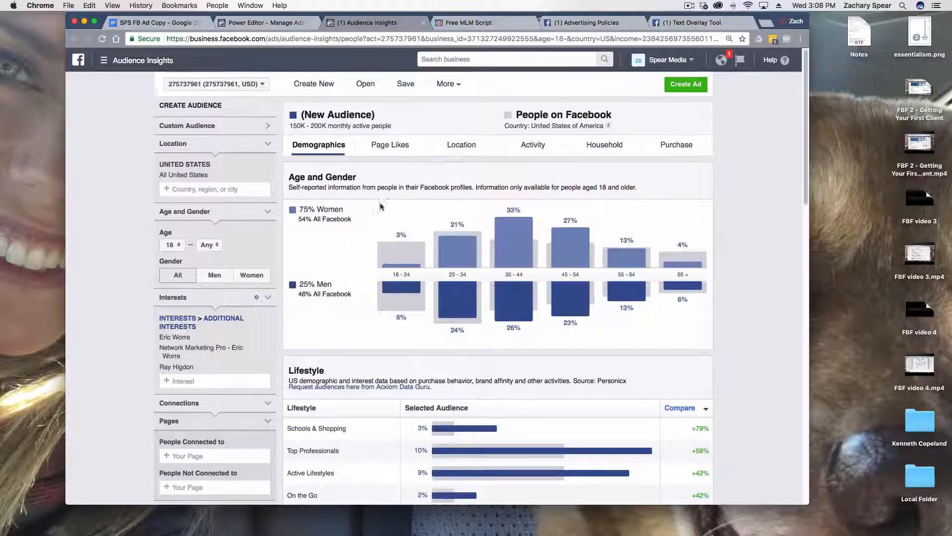
click(450, 89)
click(453, 103)
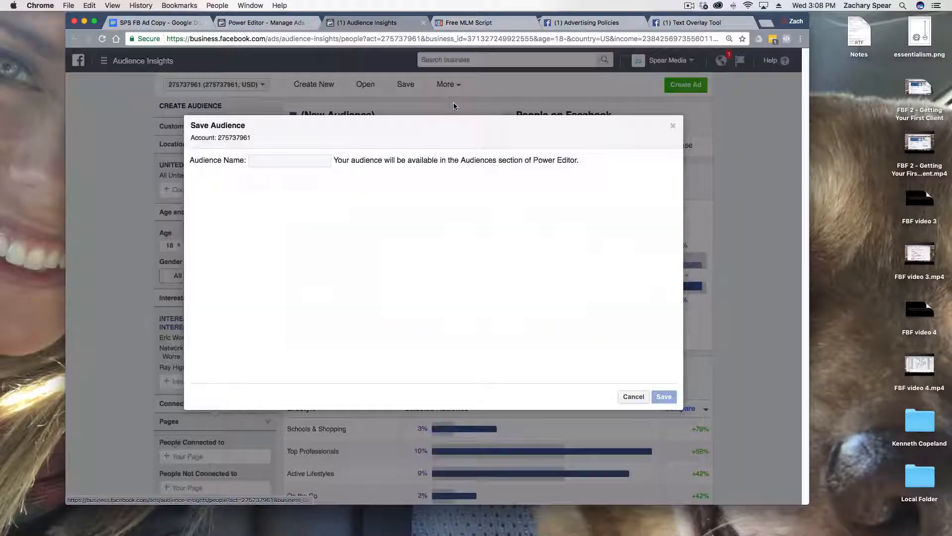
click(633, 397)
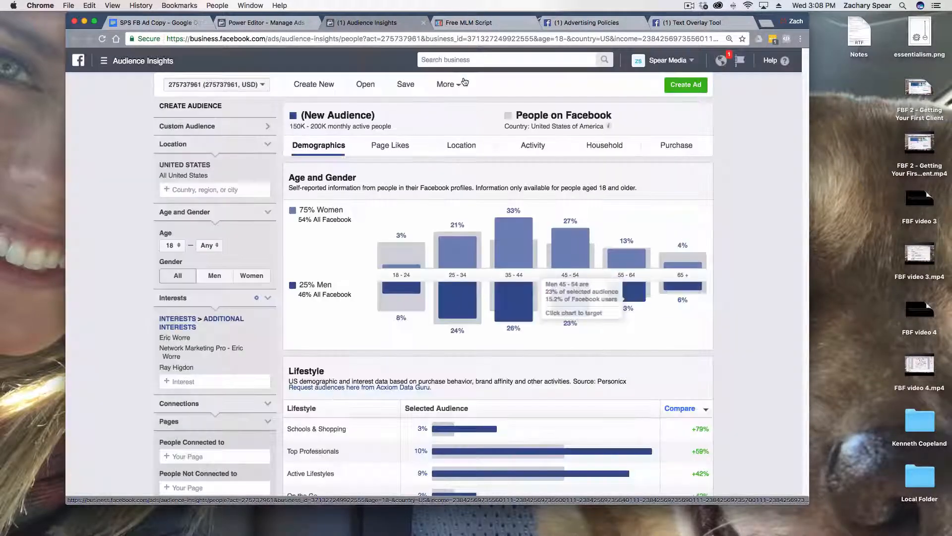
Save the current audience under the name FBF test
click(448, 84)
click(449, 102)
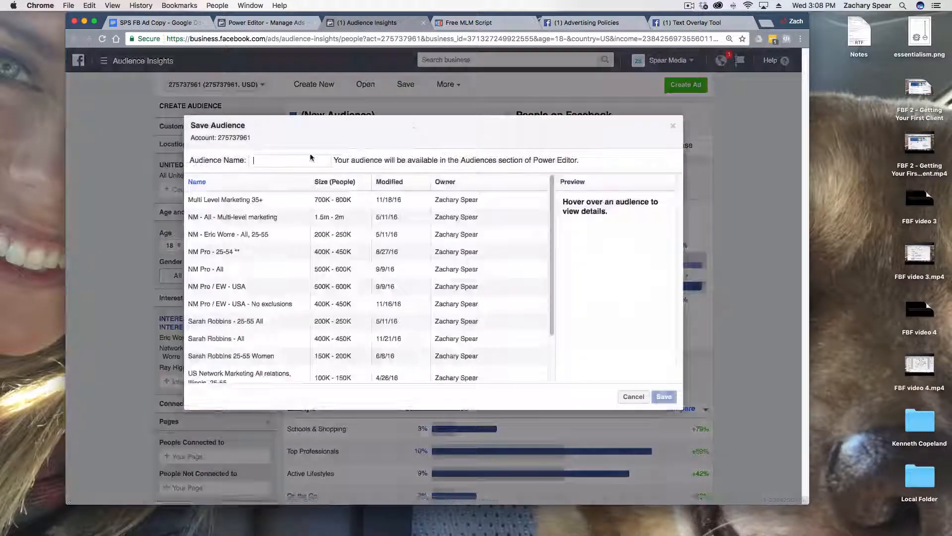
text(FBF test)
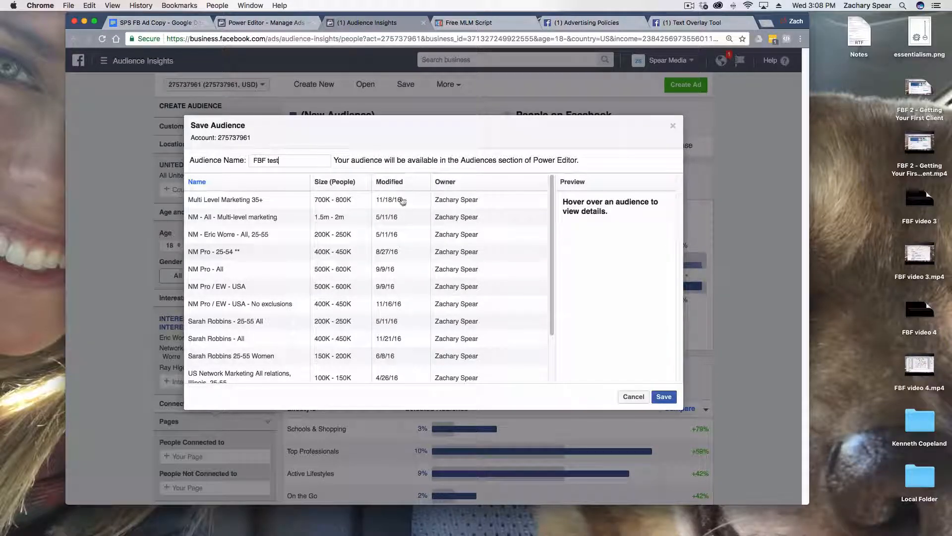
click(664, 396)
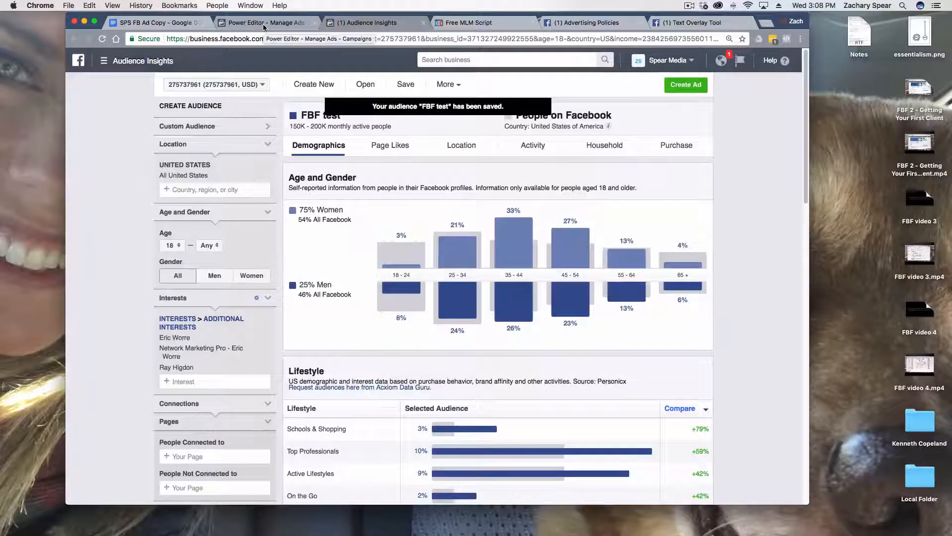
Switch to Power Editor, bring up the ad sets, and reload the page so the newly saved audience is available
click(262, 28)
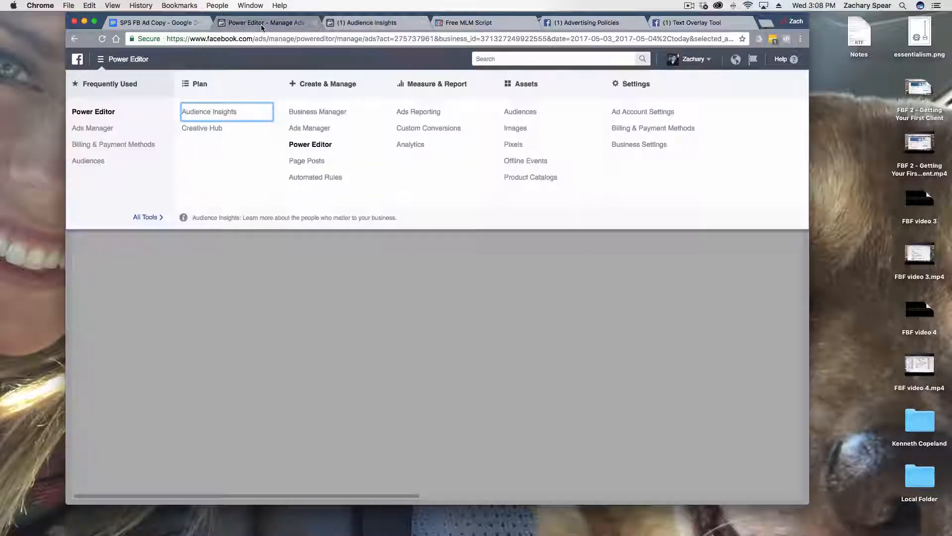
click(296, 304)
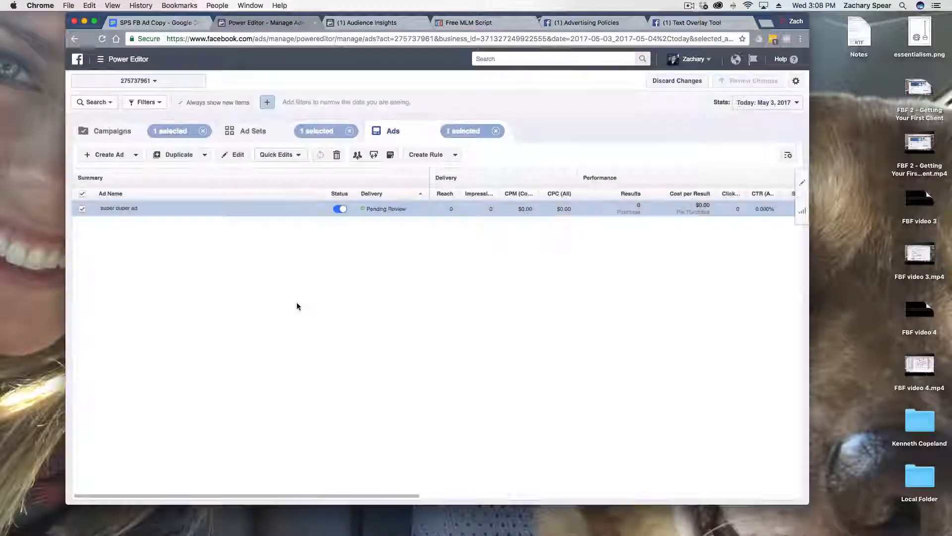
click(242, 138)
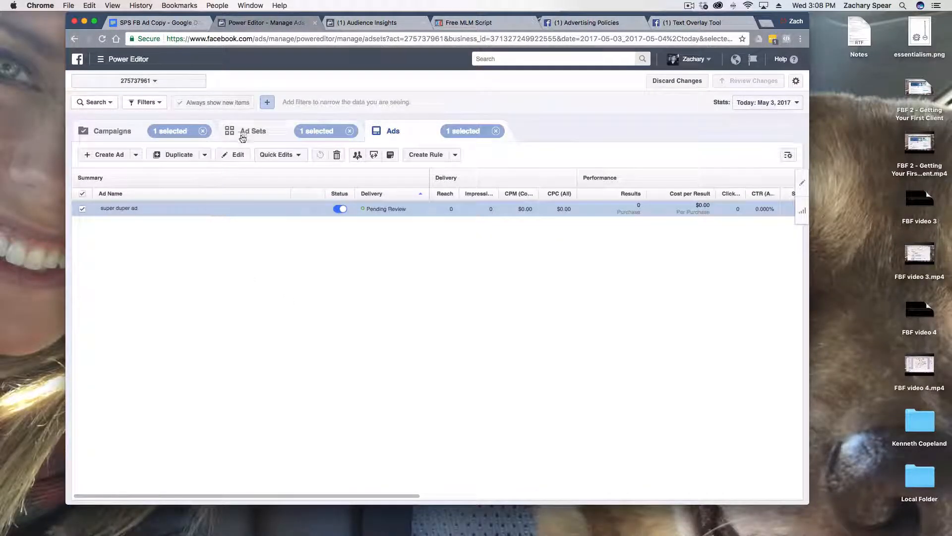
click(802, 182)
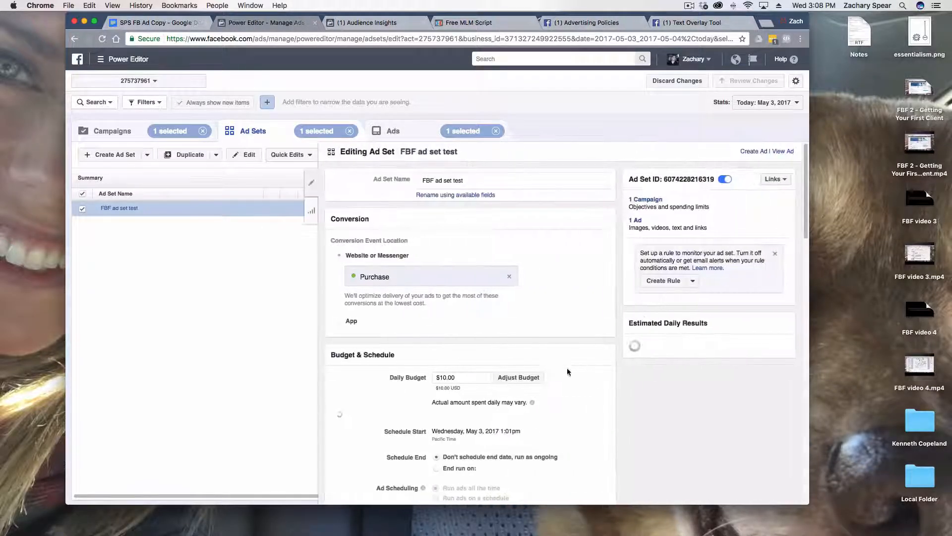
scroll(544, 369, down, 5)
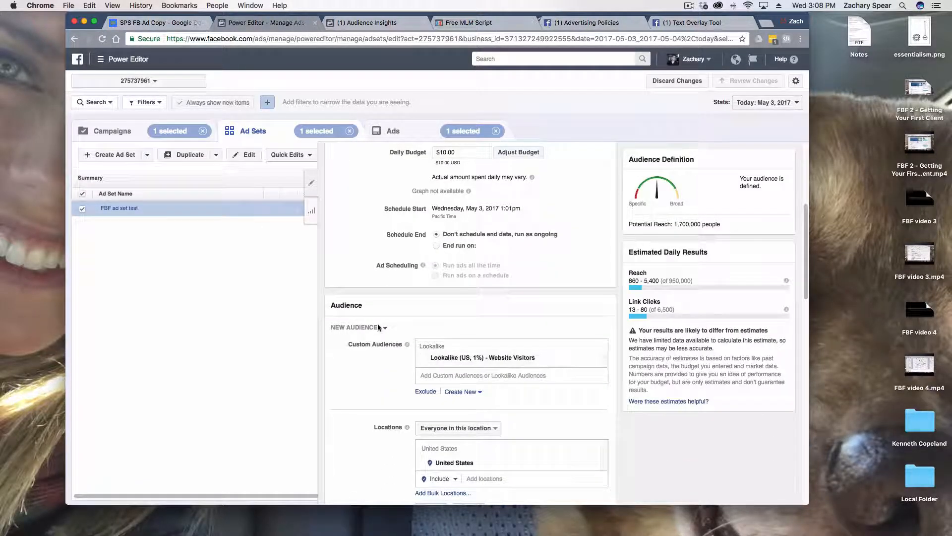
click(313, 180)
click(102, 39)
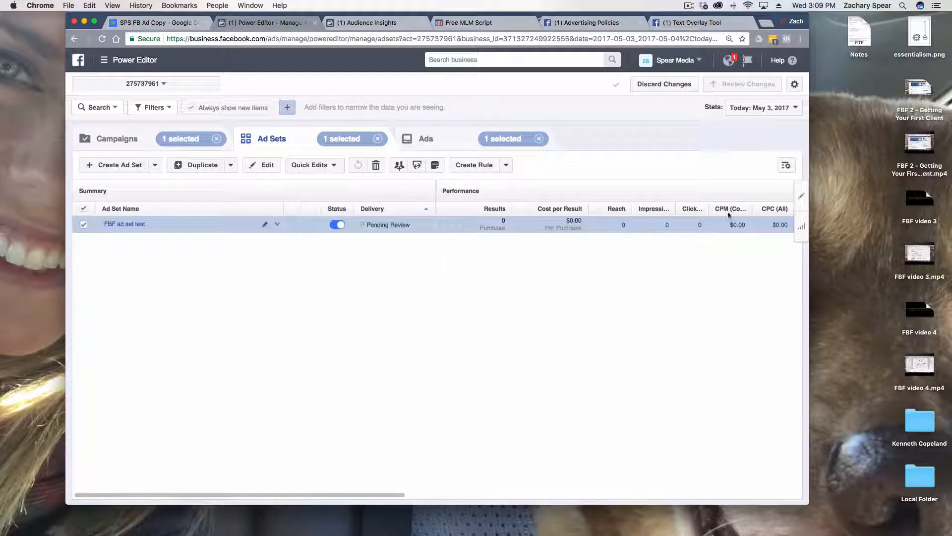
Edit FBF ad set test and apply the saved audience FBF test to it
click(802, 198)
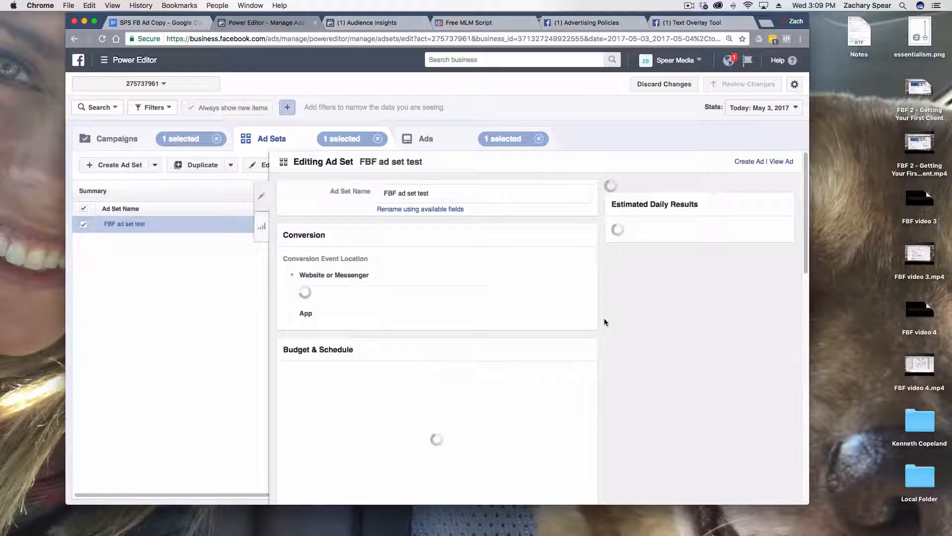
scroll(603, 318, down, 7)
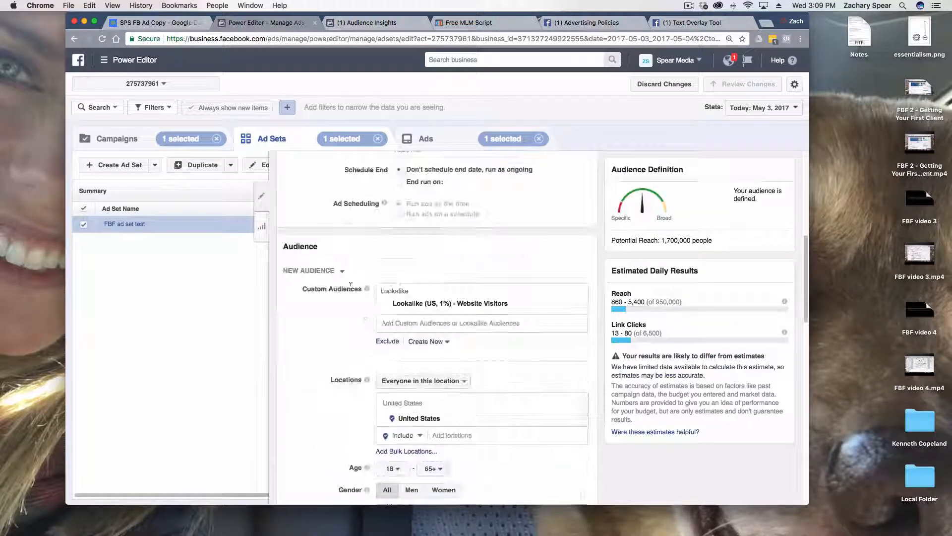
click(342, 273)
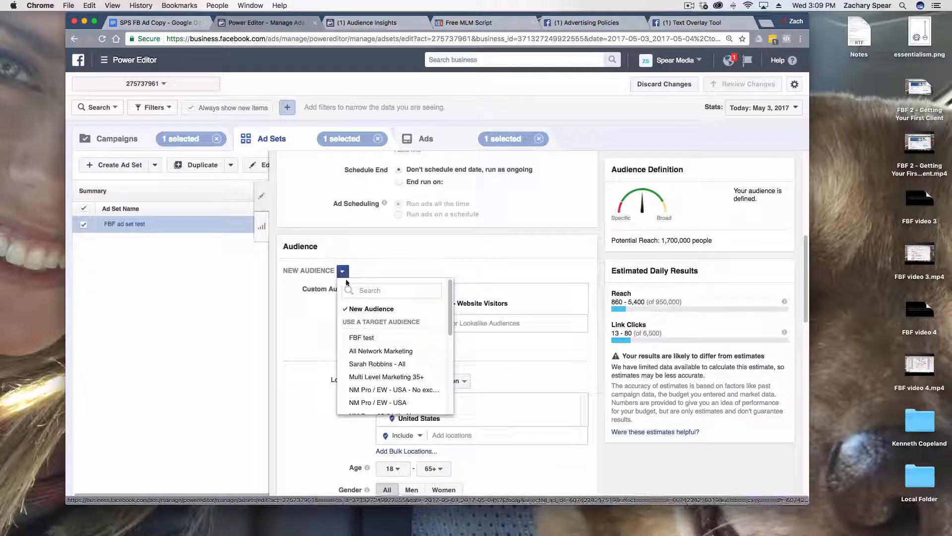
click(376, 338)
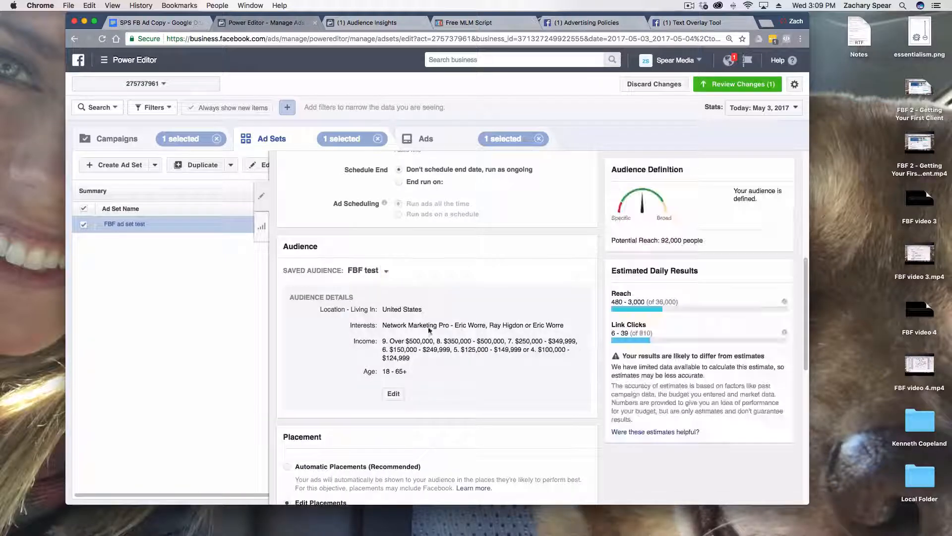
Switch the ad set to Automatic Placements and compare its potential reach with that of the edited placements
scroll(499, 357, down, 2)
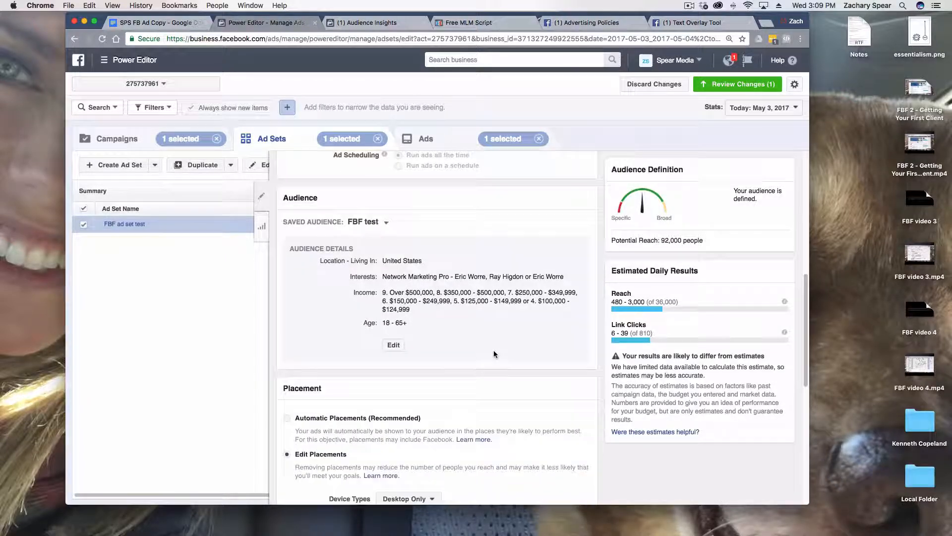
scroll(545, 298, down, 1)
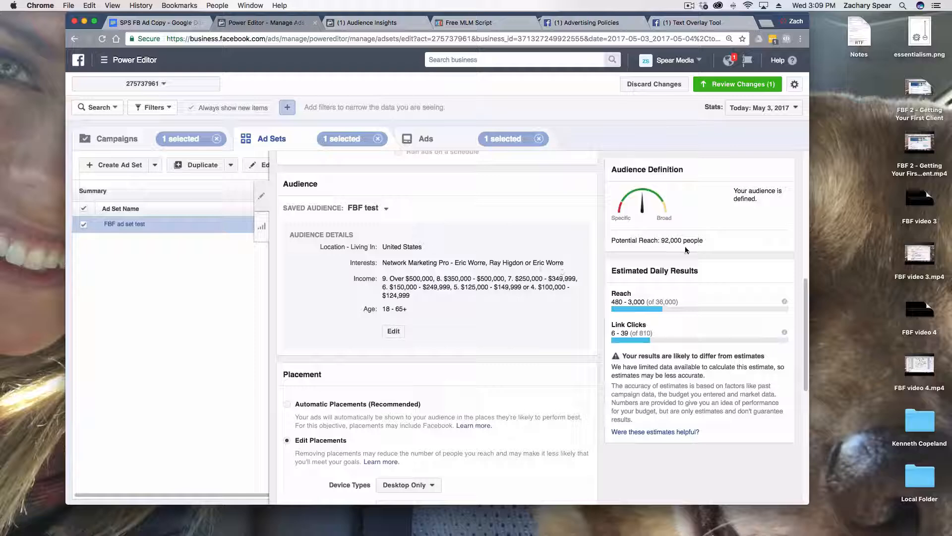
drag(681, 238, 703, 241)
scroll(384, 436, down, 3)
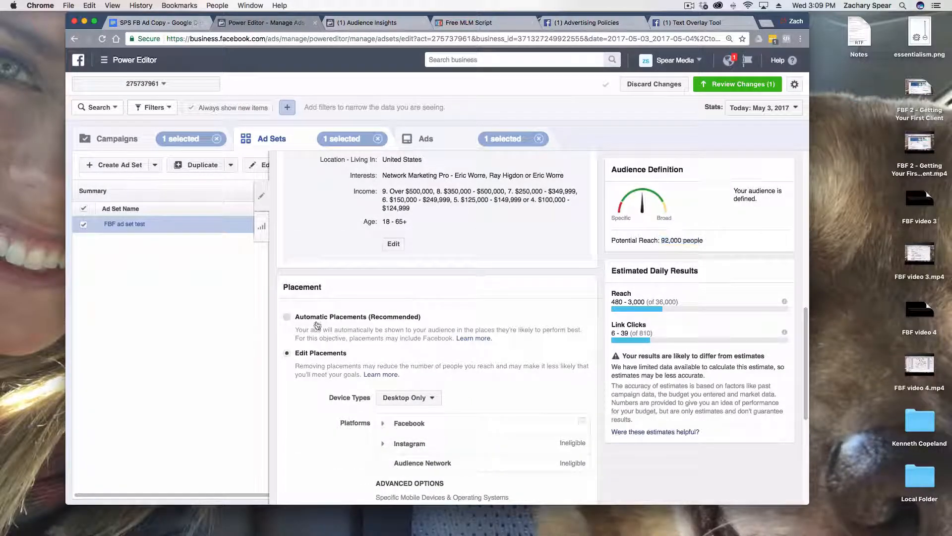
click(286, 316)
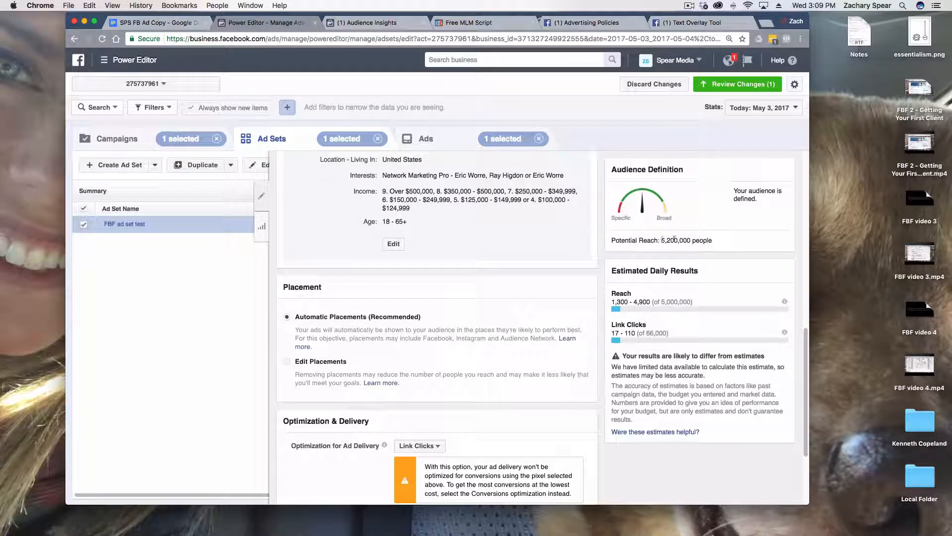
drag(662, 240, 697, 241)
Return to Edit Placements with Desktop Only devices and exclude Facebook's Right Column placement
click(326, 367)
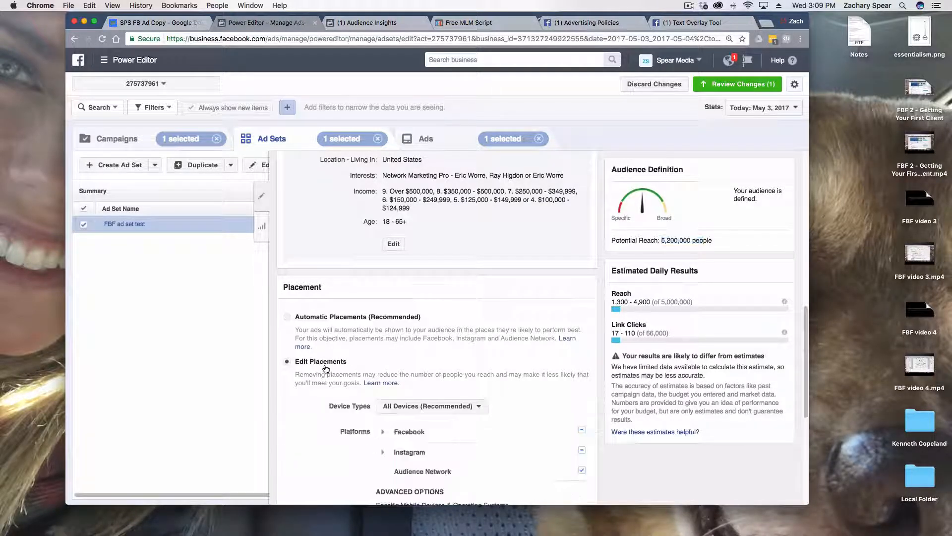
click(426, 406)
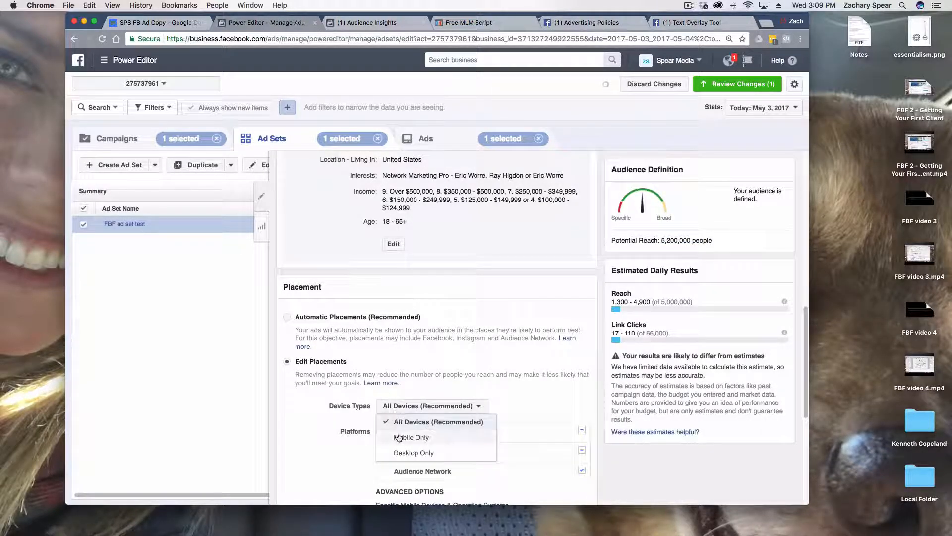
click(400, 449)
click(382, 443)
click(383, 423)
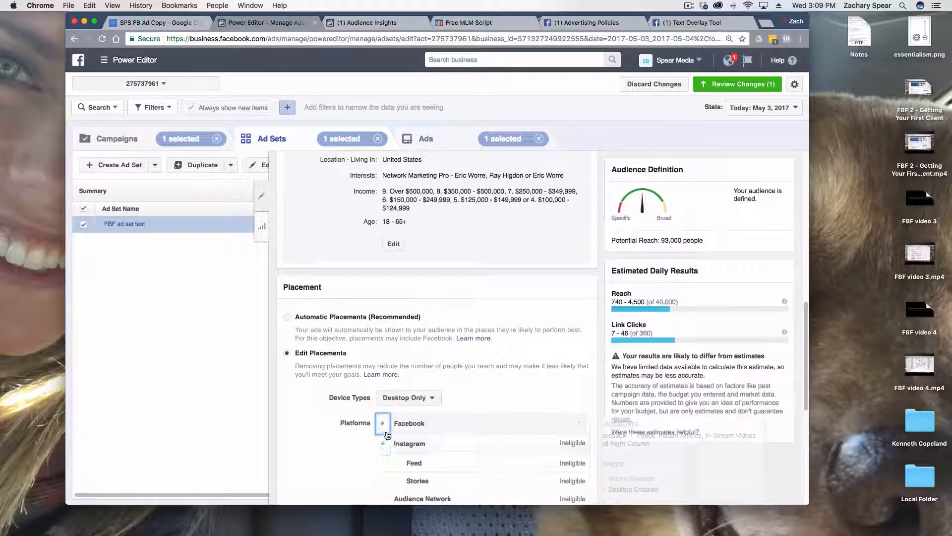
scroll(551, 461, down, 5)
click(581, 392)
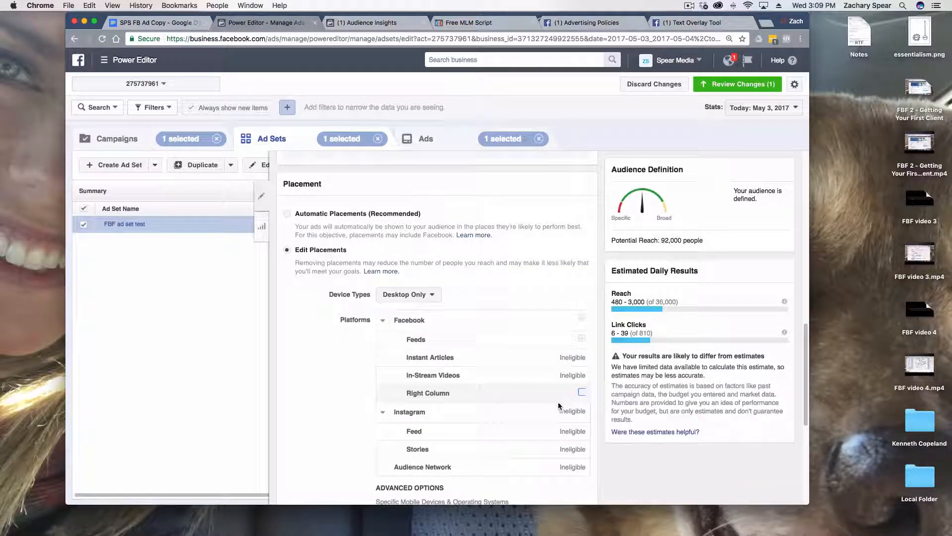
Review the saved FBF test audience's editable settings without changing them, and discard all unpublished changes
scroll(605, 384, up, 5)
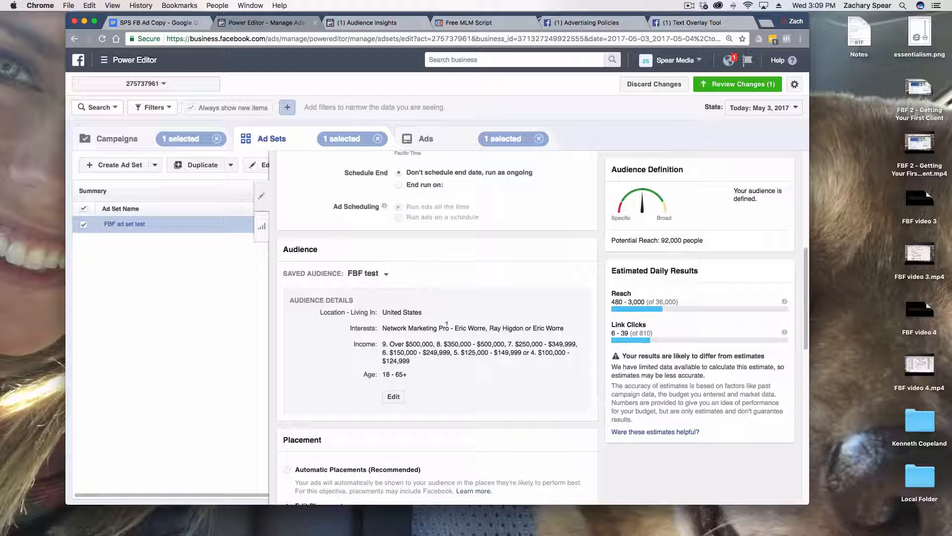
click(394, 396)
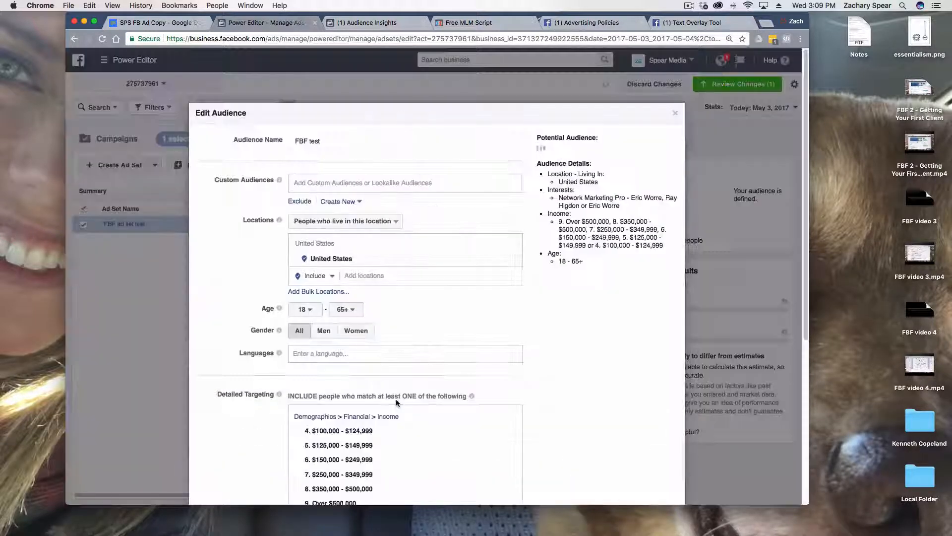
click(675, 113)
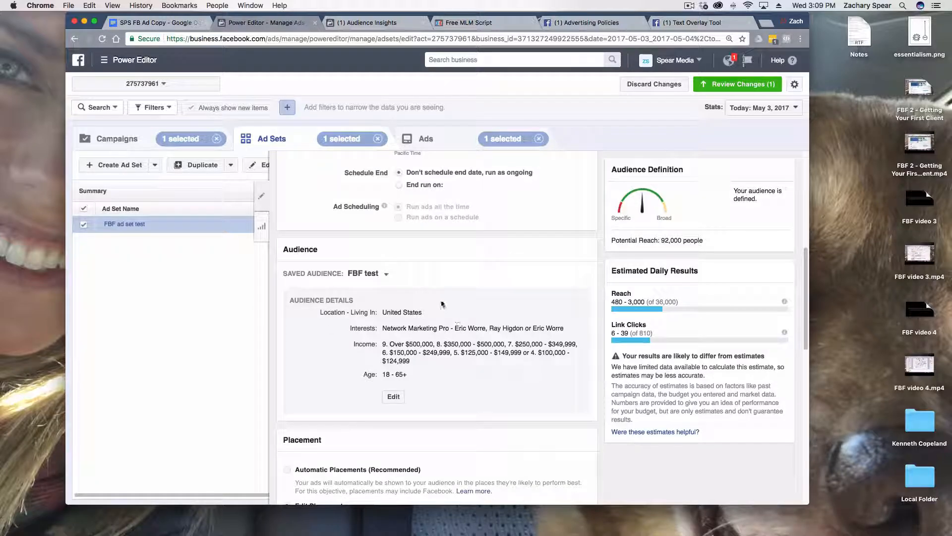
click(667, 85)
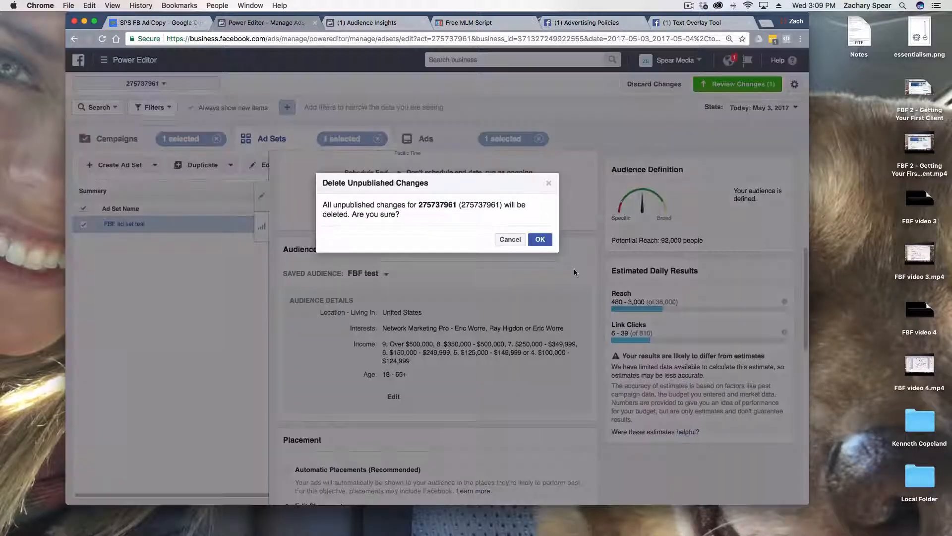
click(540, 240)
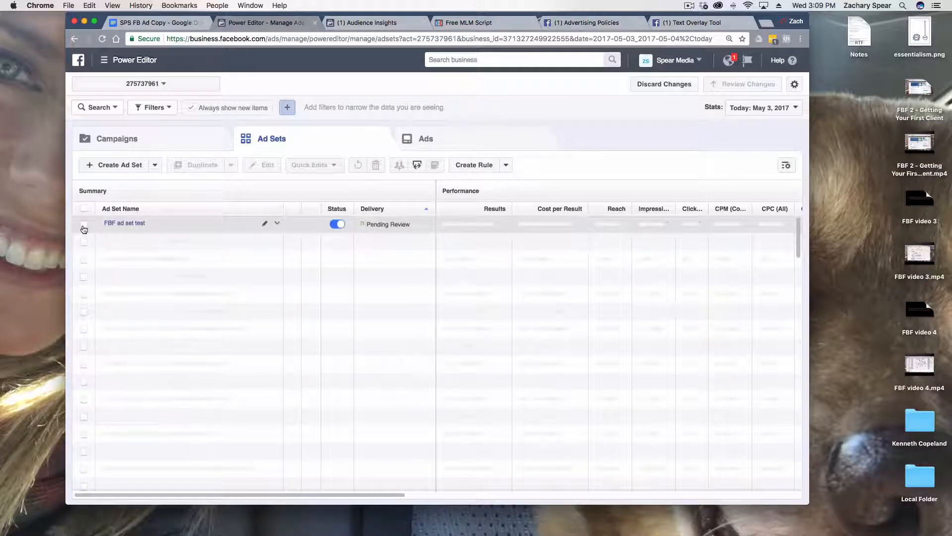
Edit FBF ad set test and remove the Lookalike (US, 1%) - Website Visitors custom audience
click(84, 227)
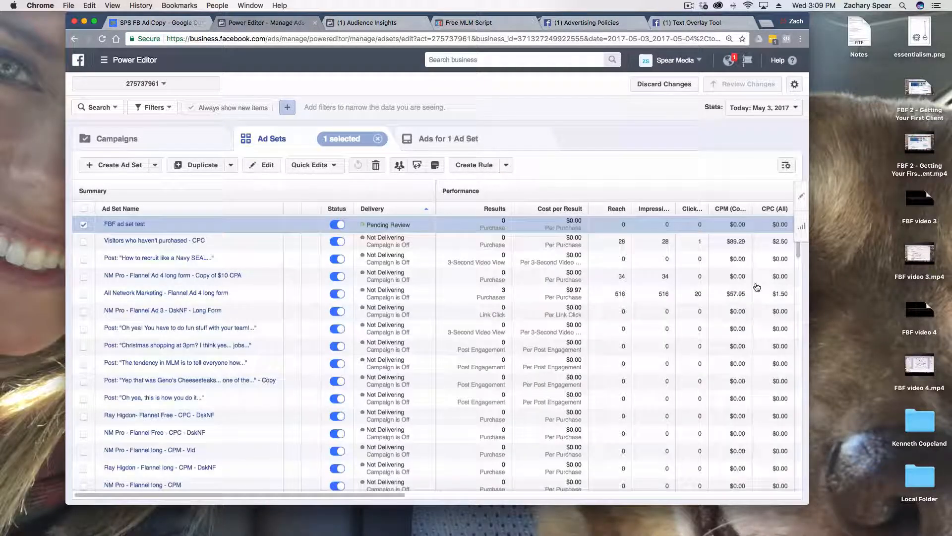
scroll(581, 379, down, 3)
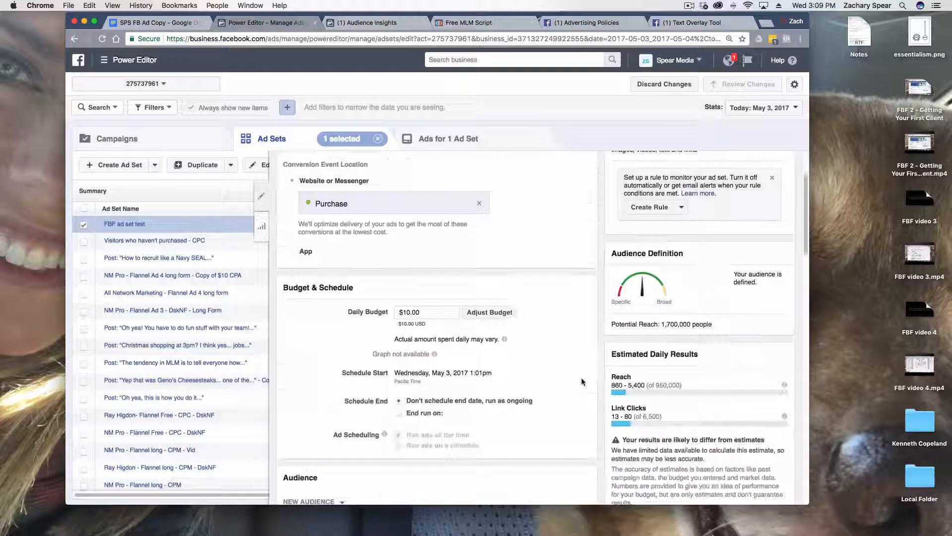
scroll(581, 381, down, 5)
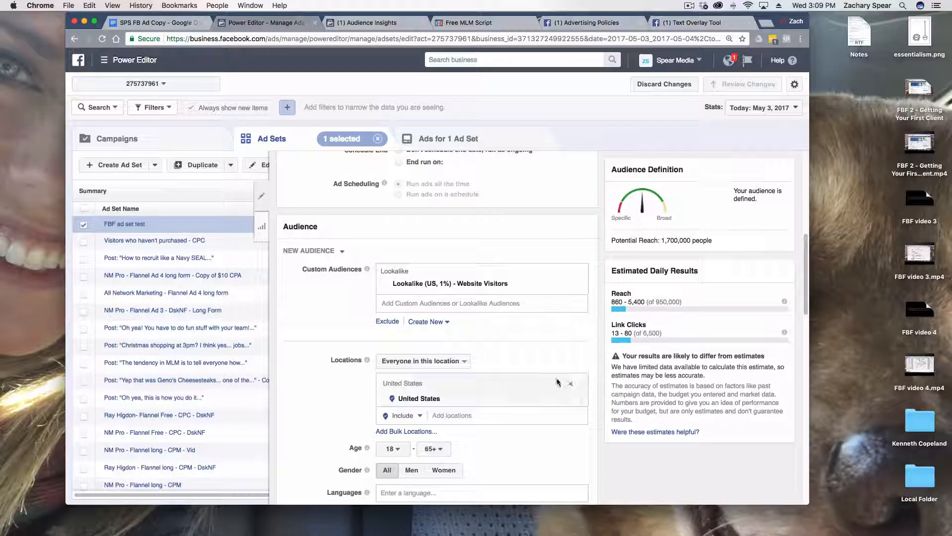
scroll(557, 382, down, 1)
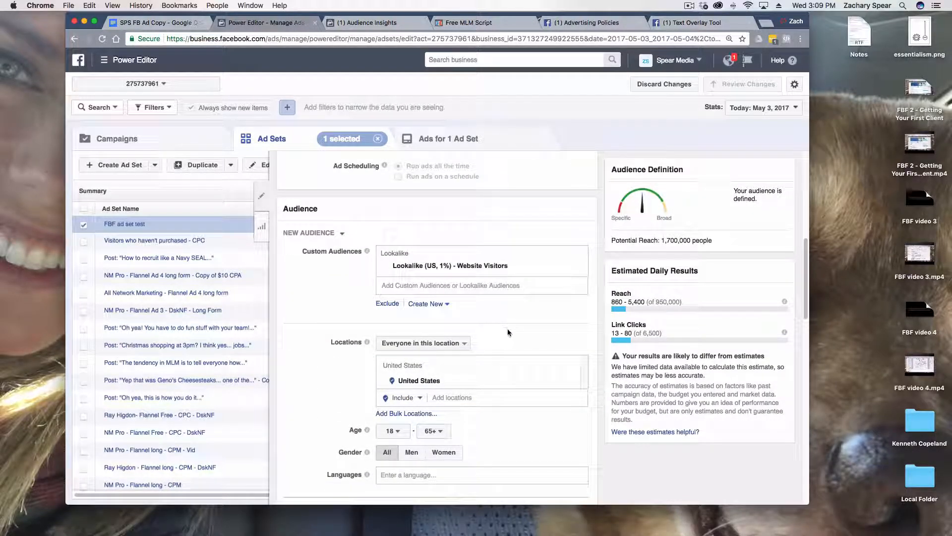
scroll(510, 332, down, 2)
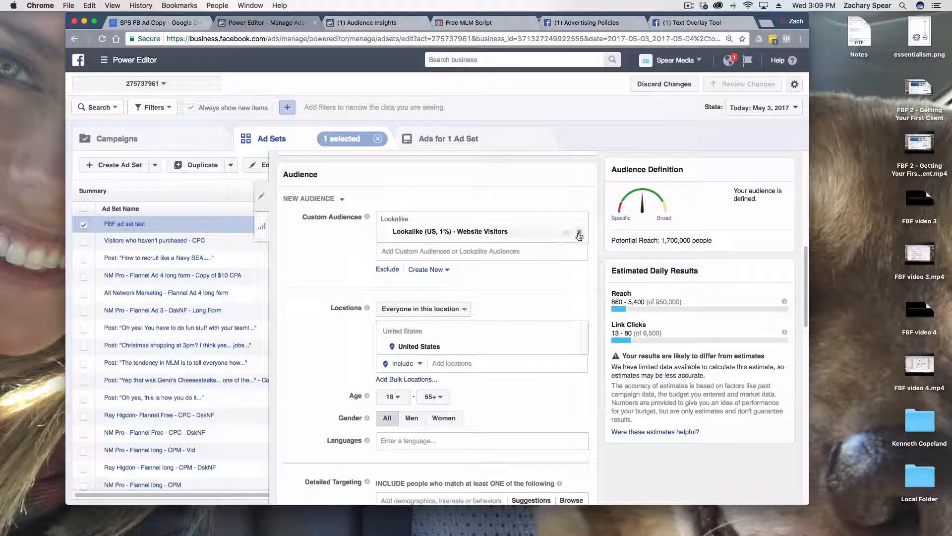
click(579, 233)
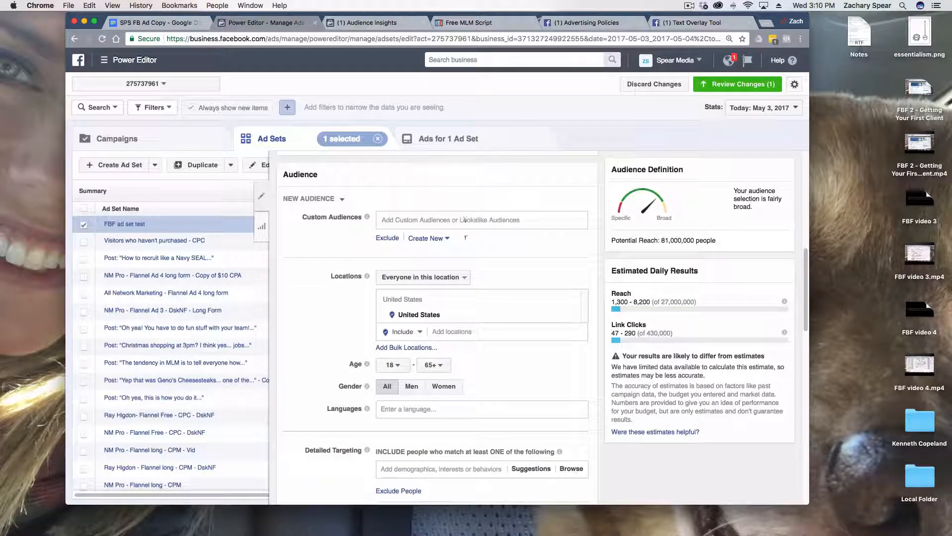
Add the interests Network Marketing Pro - Eric Worre and Ray Higdon to the ad set's detailed targeting
scroll(471, 389, down, 3)
click(447, 389)
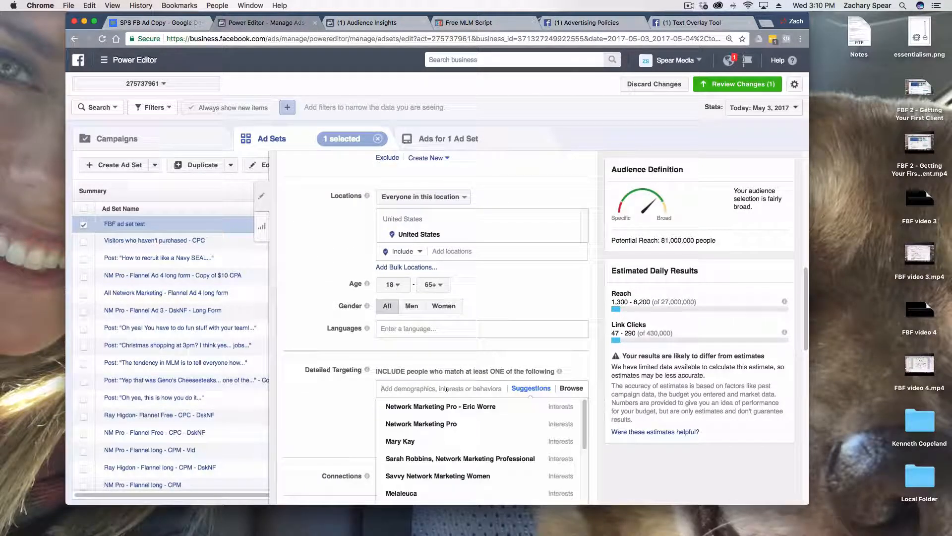
click(457, 406)
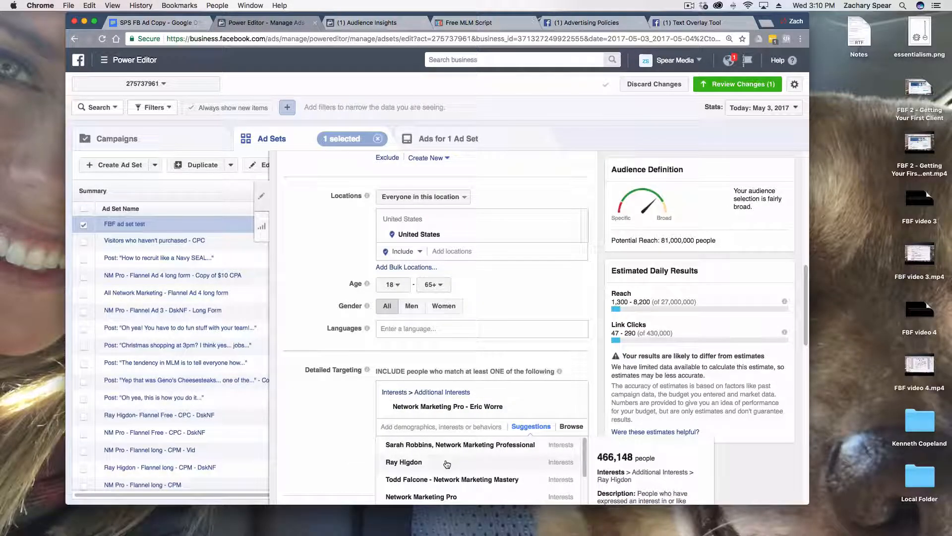
click(449, 461)
scroll(360, 415, down, 2)
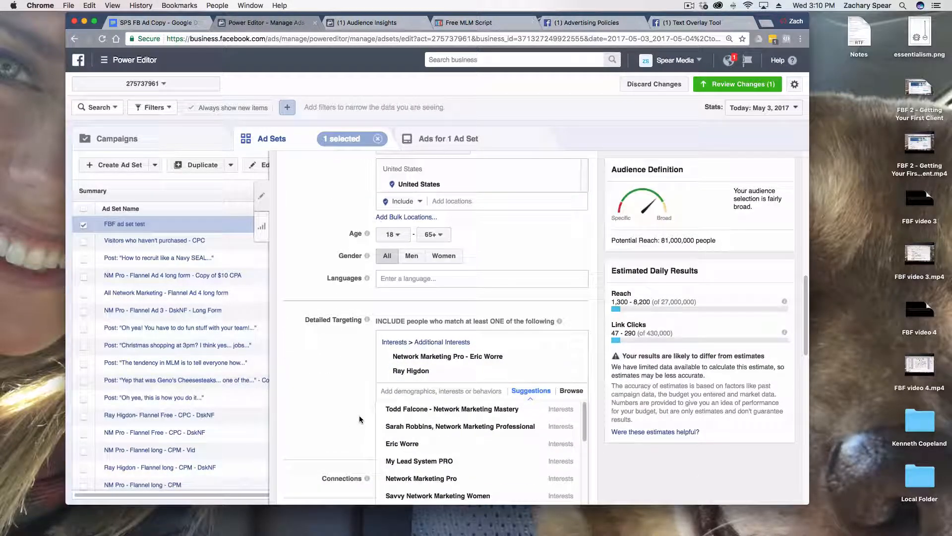
Add the suggested interest Network Marketing Pro to the ad set's detailed targeting
click(429, 484)
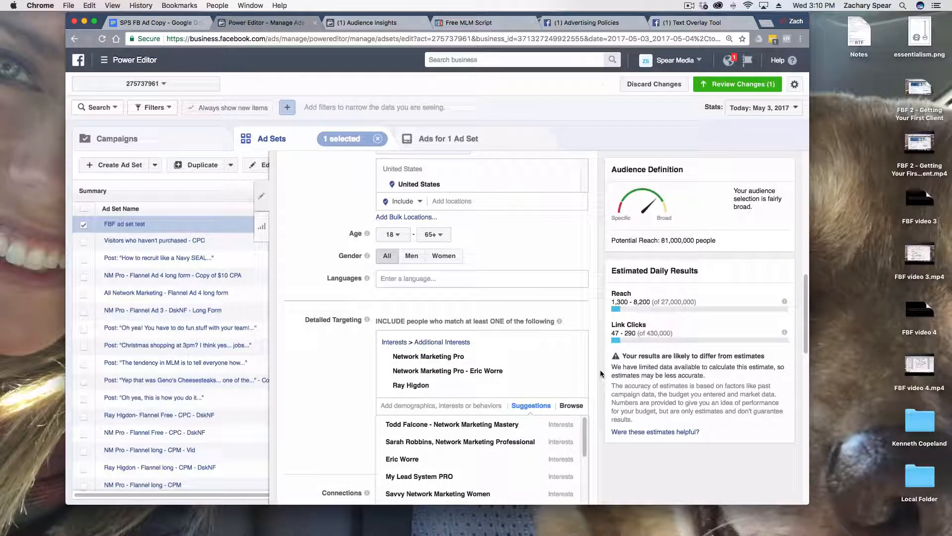
click(601, 374)
scroll(601, 376, down, 5)
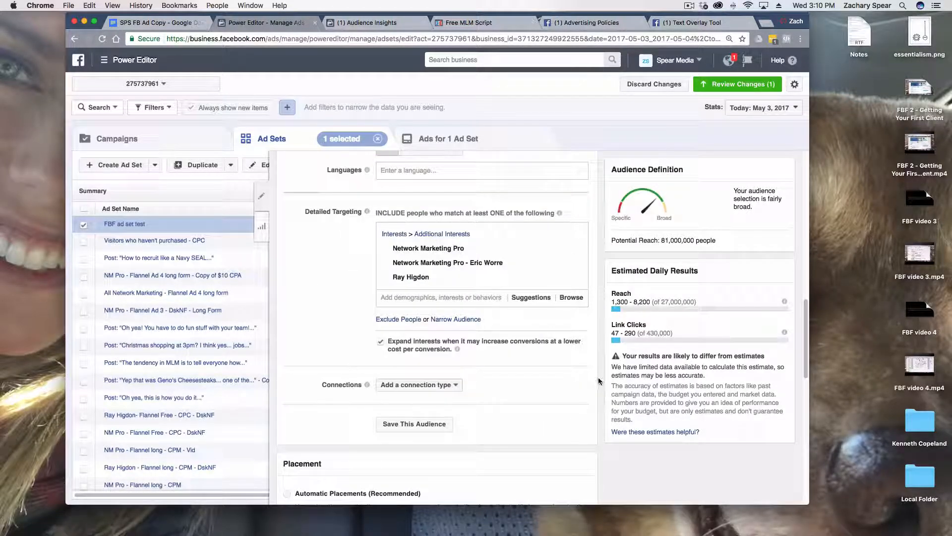
Toggle the interest expansion option to compare the audience's potential reach, leaving the expansion off
scroll(597, 385, up, 4)
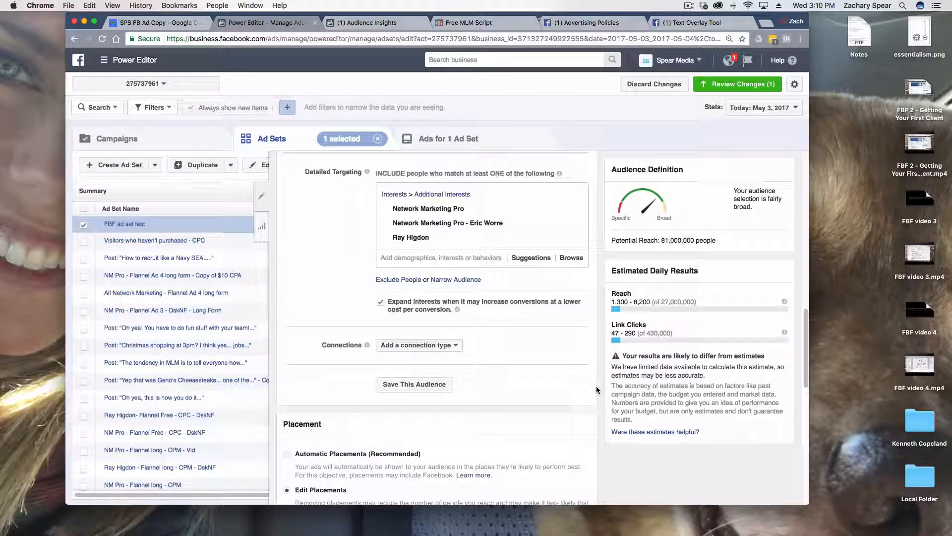
scroll(598, 394, up, 5)
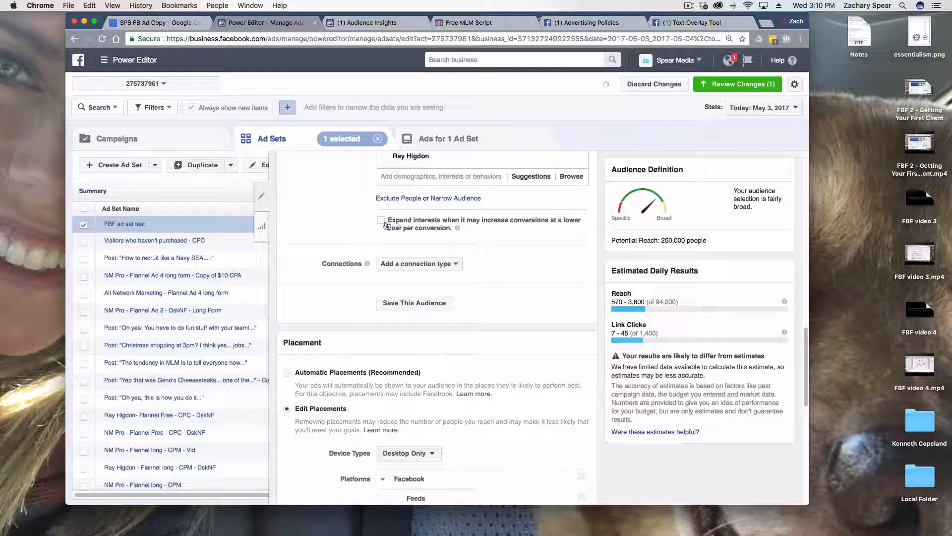
scroll(387, 226, up, 1)
drag(386, 249, 527, 250)
click(523, 251)
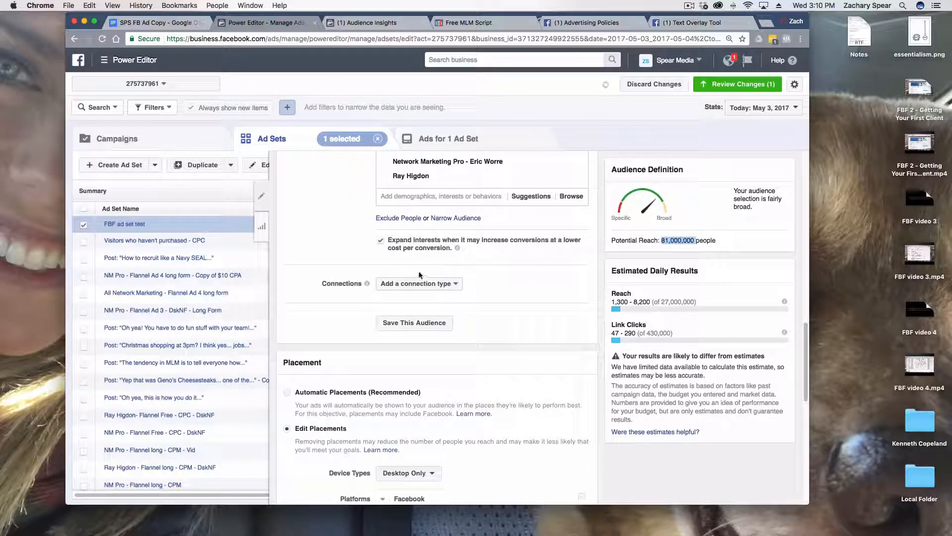
scroll(414, 303, up, 5)
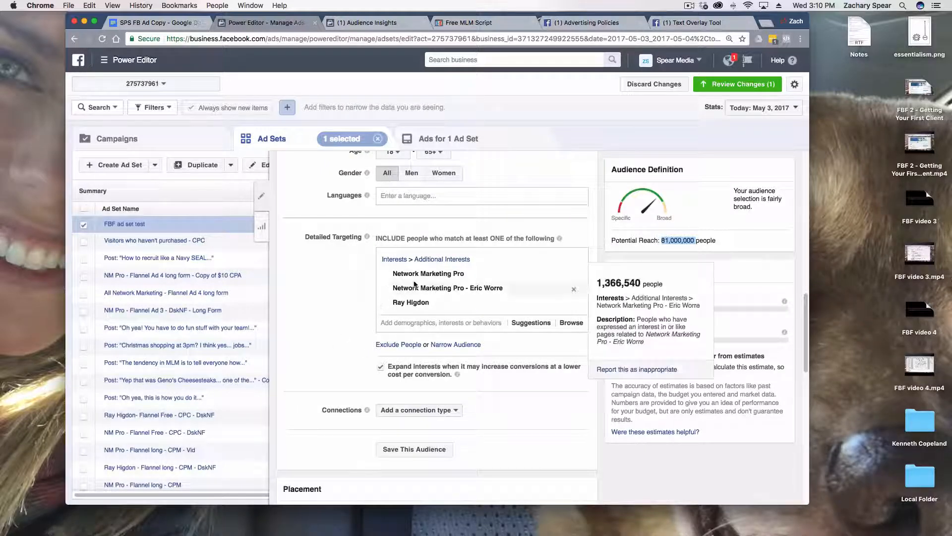
click(381, 368)
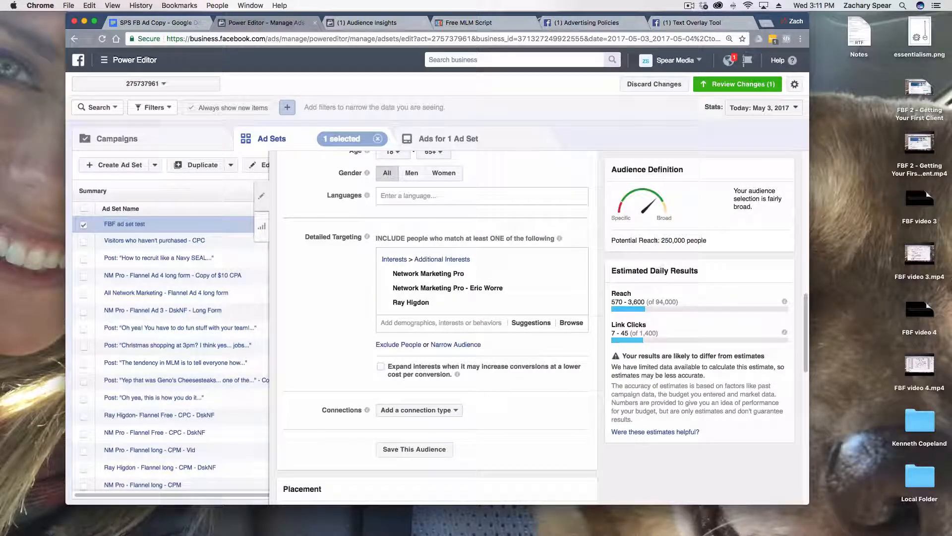
drag(665, 240, 692, 241)
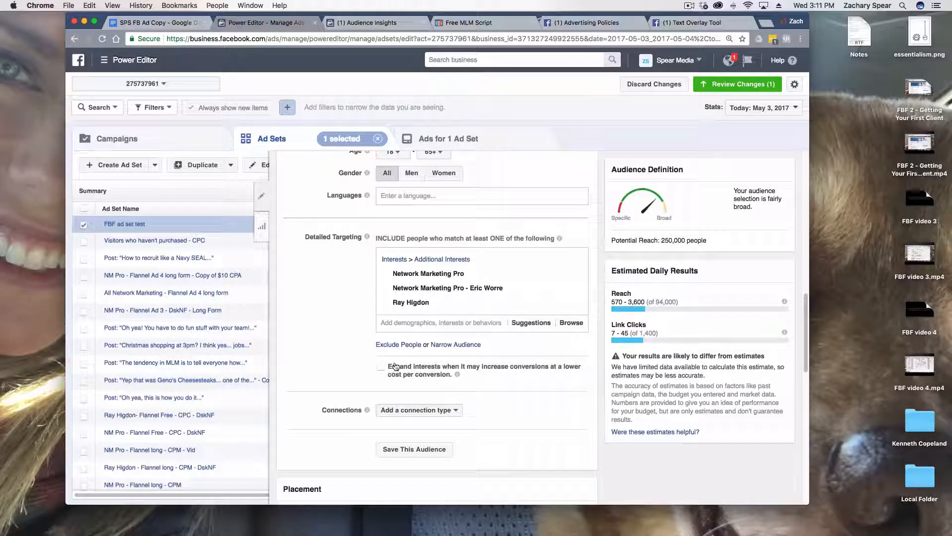
Set the ad set's Optimization for Ad Delivery to Conversions
scroll(372, 390, down, 10)
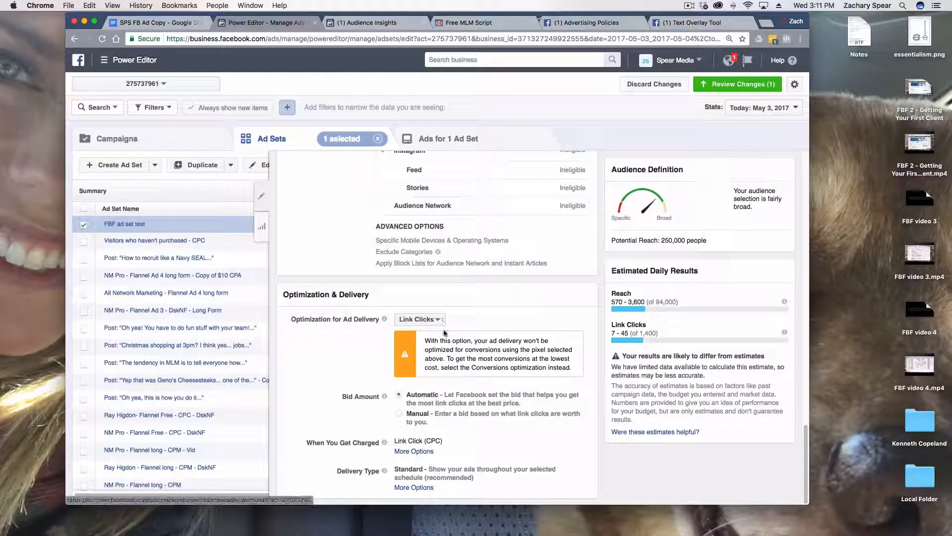
click(439, 321)
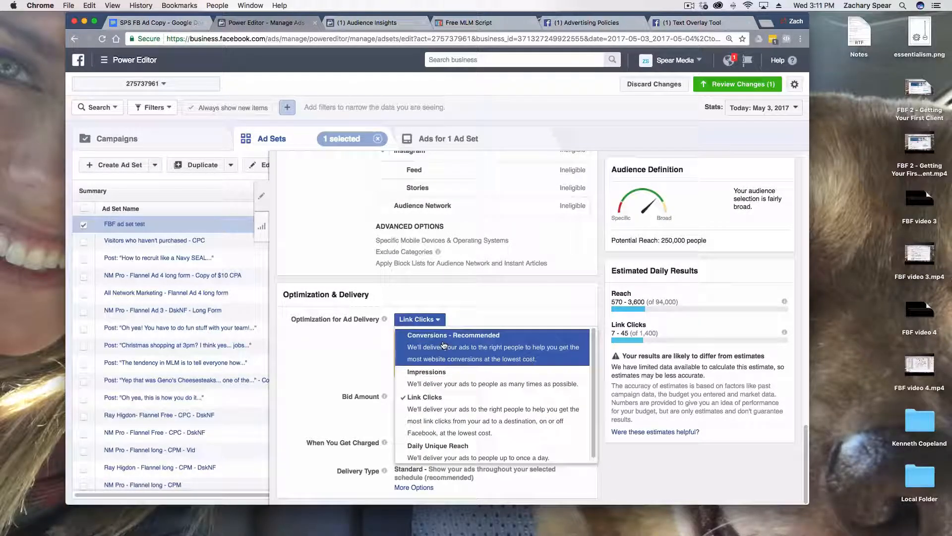
click(495, 356)
Enable expanding interests when it may increase conversions at a lower cost per conversion
scroll(489, 365, up, 15)
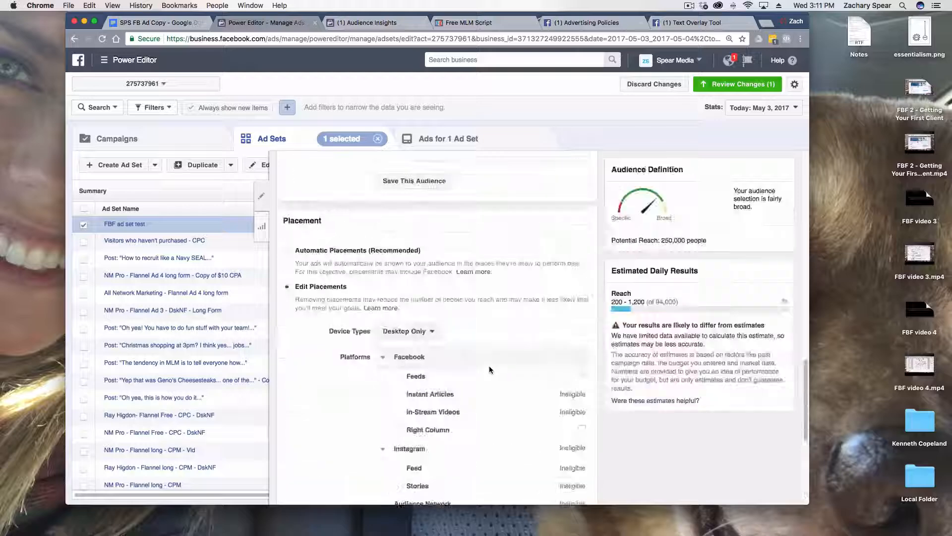
click(380, 302)
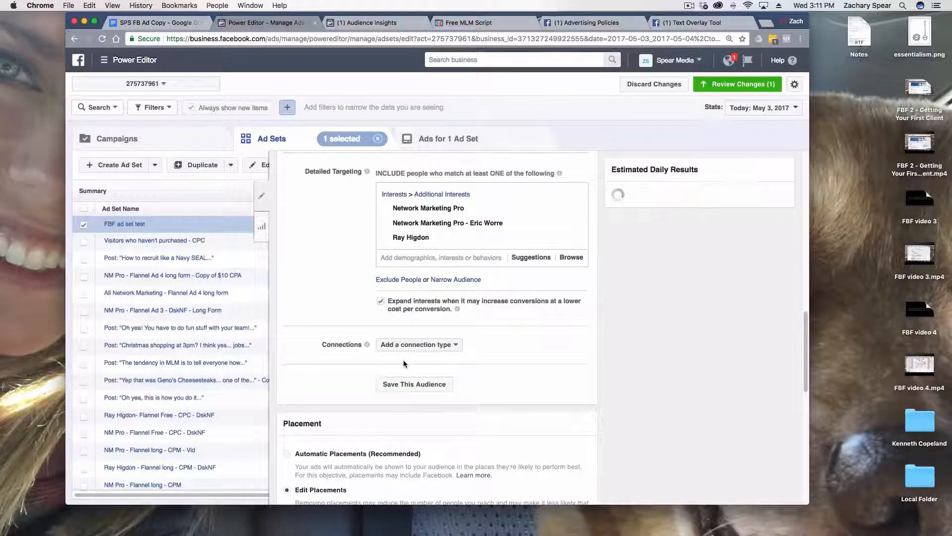
scroll(391, 358, up, 3)
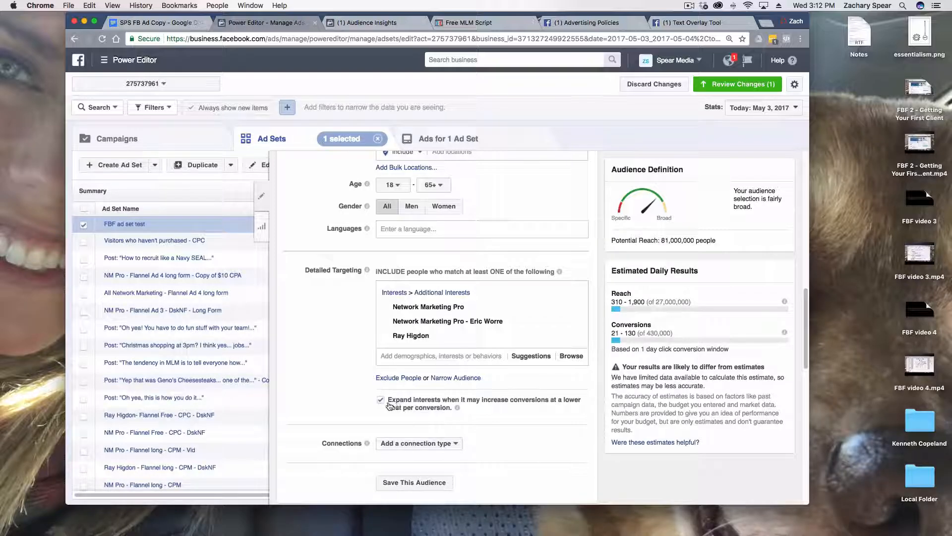
Turn off interest expansion and set Optimization for Ad Delivery back to Link Clicks
scroll(373, 394, down, 10)
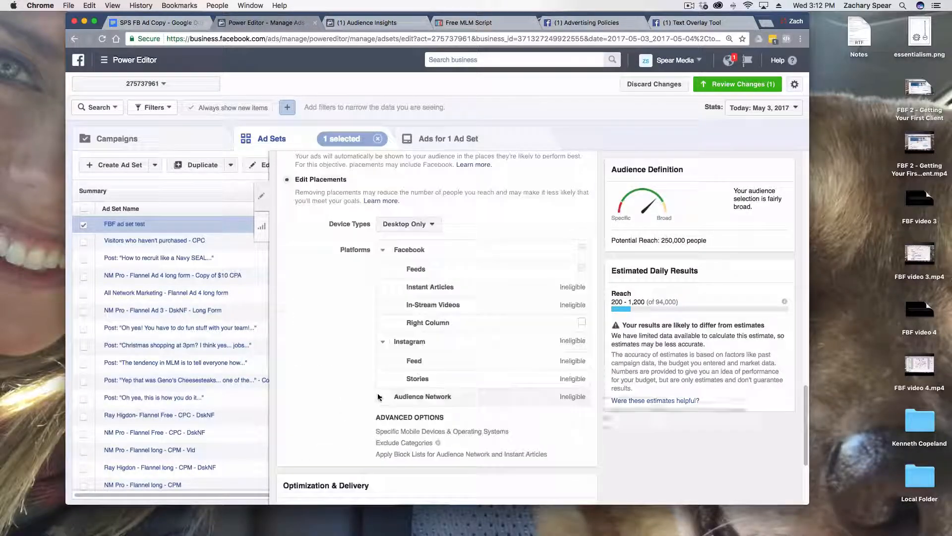
scroll(378, 397, down, 4)
click(419, 348)
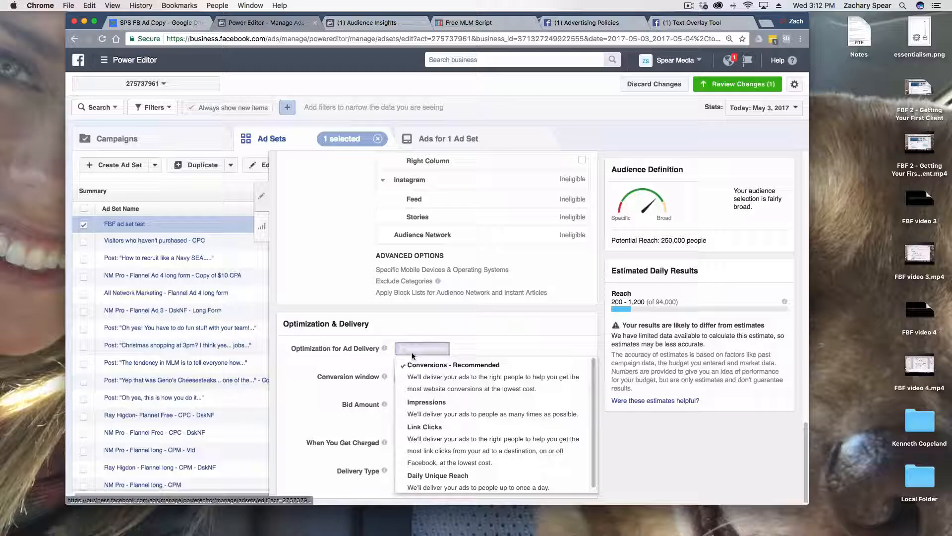
click(424, 430)
Discard all unpublished changes made to FBF ad set test and confirm the discard
scroll(406, 391, up, 4)
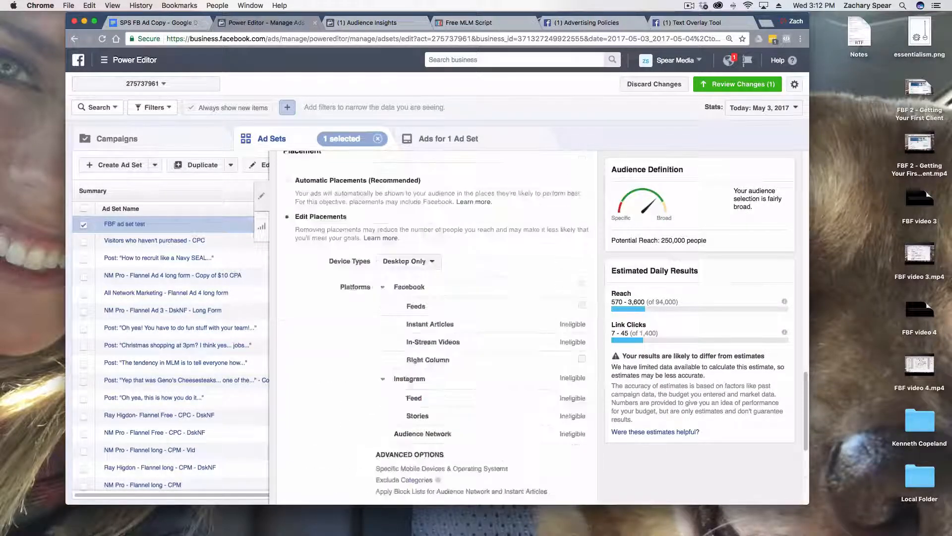
scroll(427, 359, up, 15)
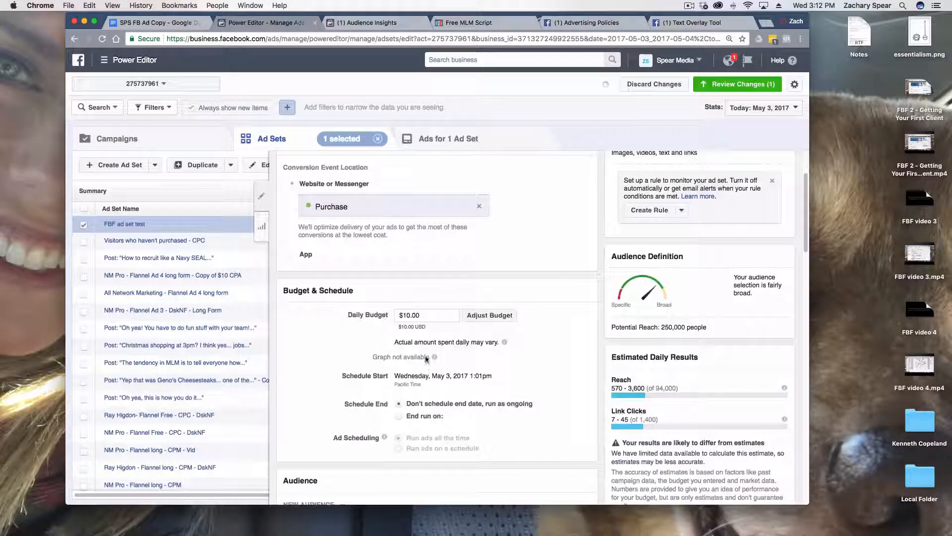
scroll(427, 359, up, 3)
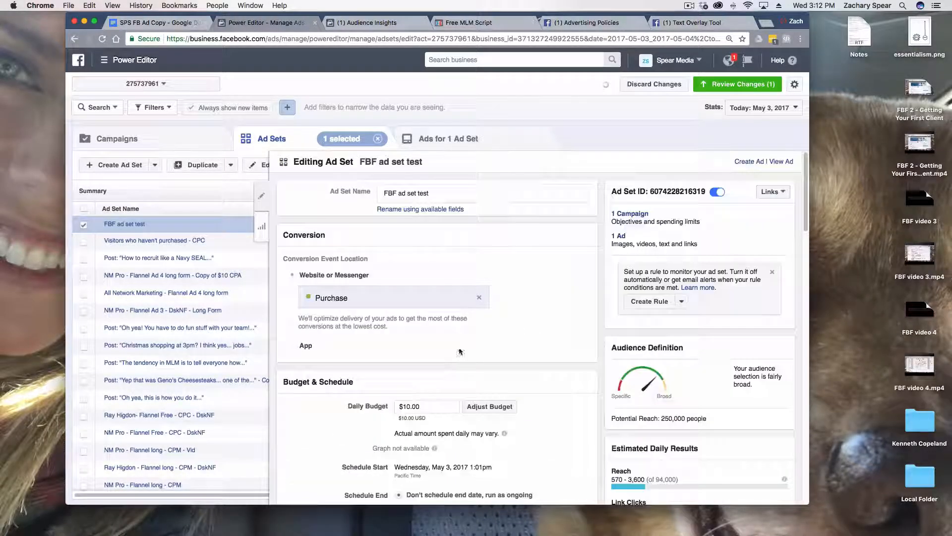
click(655, 85)
click(542, 240)
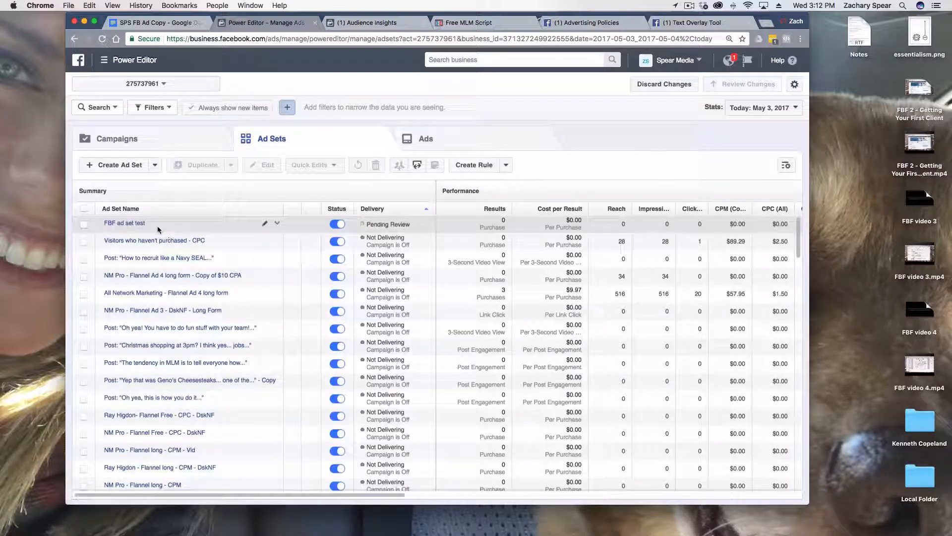
Select FBF ad set test in the list of ad sets
click(84, 225)
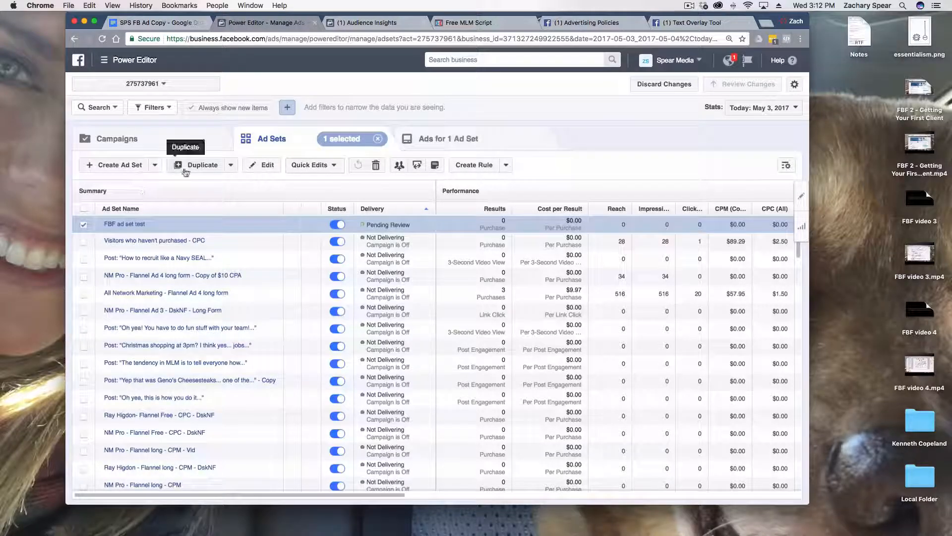